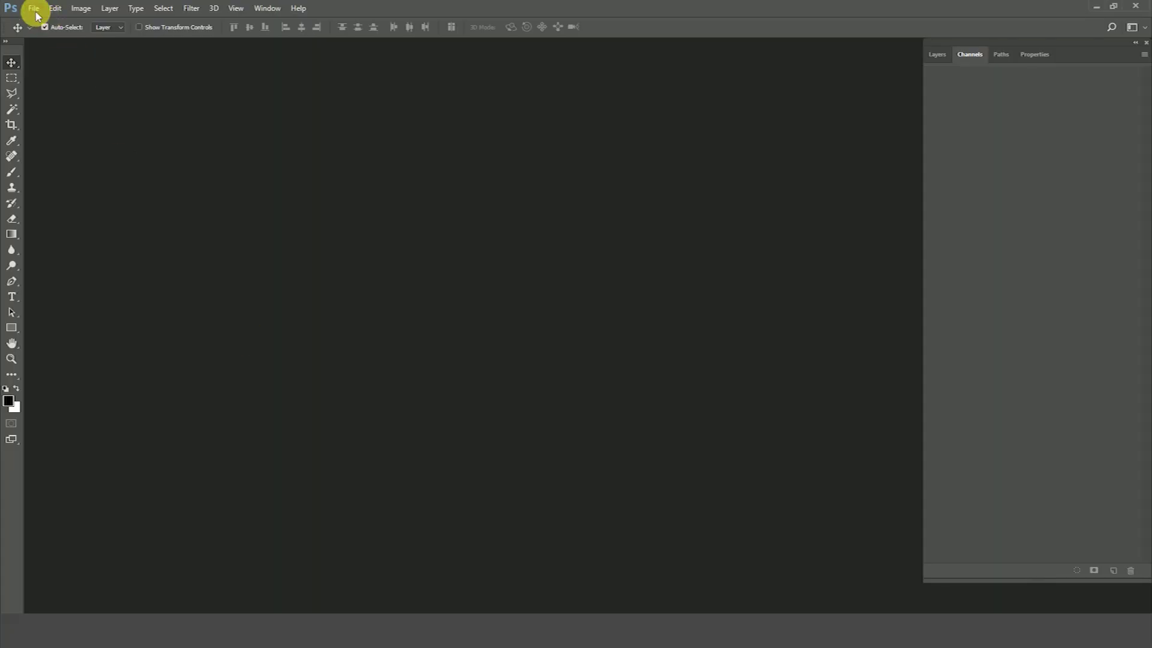
Load all eight living-room render pass files into one stacked document with Load Files into Stack.
{"action": "left_click", "coordinate": [34, 8]}
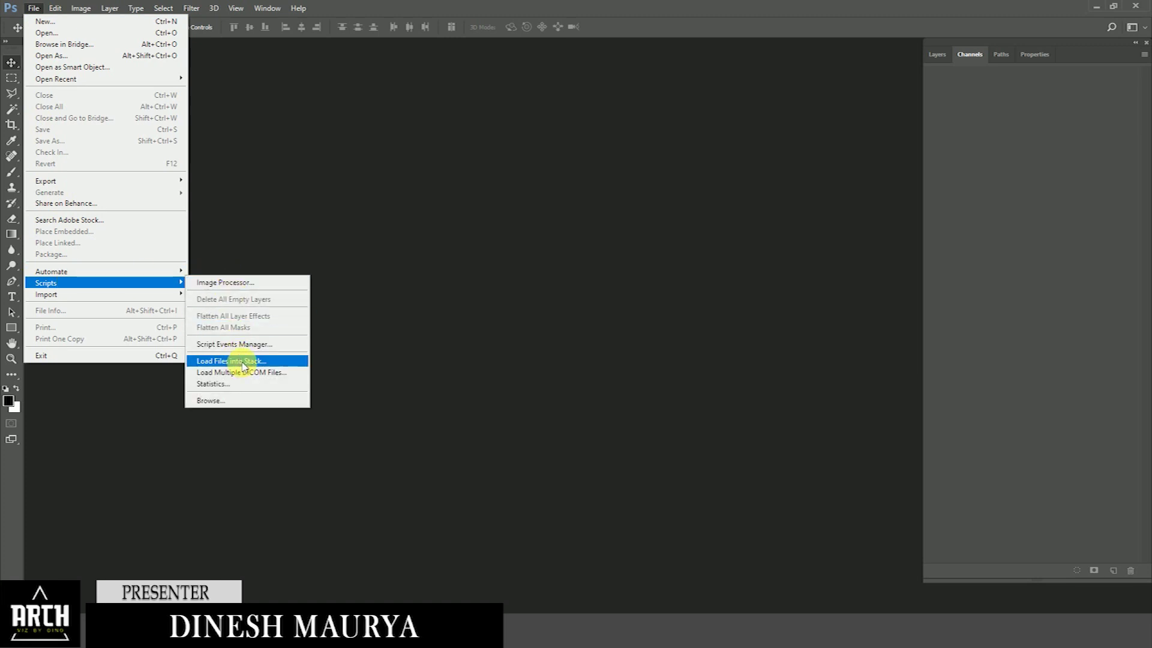
{"action": "mouse_move", "coordinate": [45, 282]}
{"action": "left_click", "coordinate": [238, 362]}
{"action": "left_click", "coordinate": [620, 279]}
{"action": "left_click", "coordinate": [367, 166]}
{"action": "left_click", "coordinate": [372, 270], "text": "shift"}
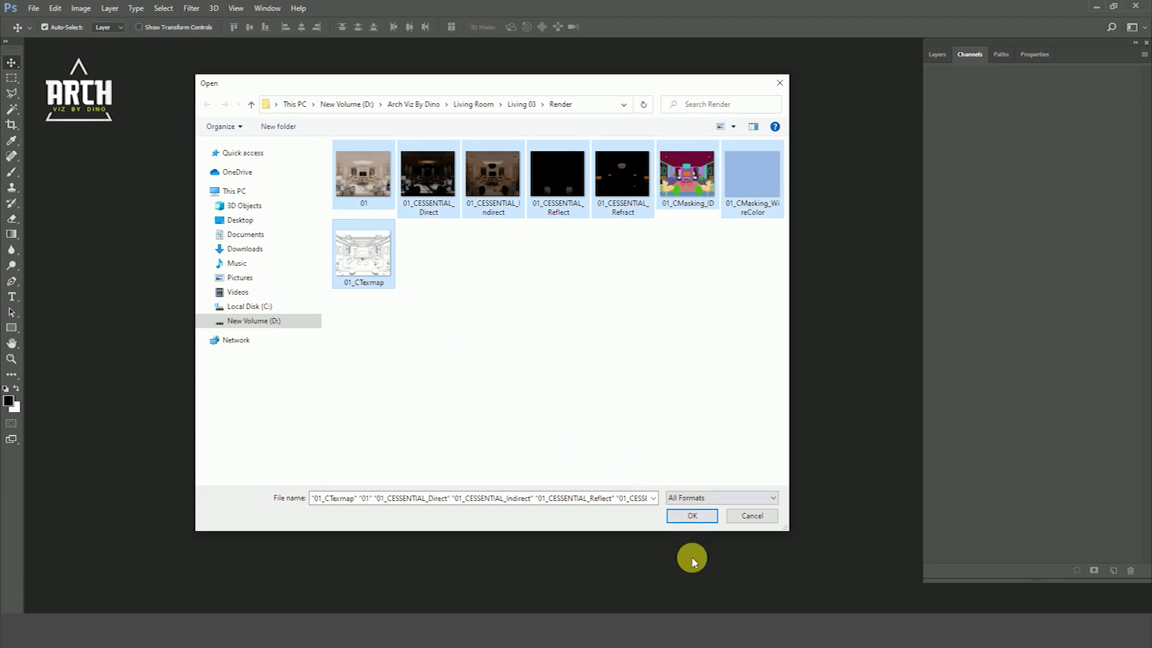
{"action": "left_click", "coordinate": [693, 516]}
{"action": "left_click", "coordinate": [690, 211]}
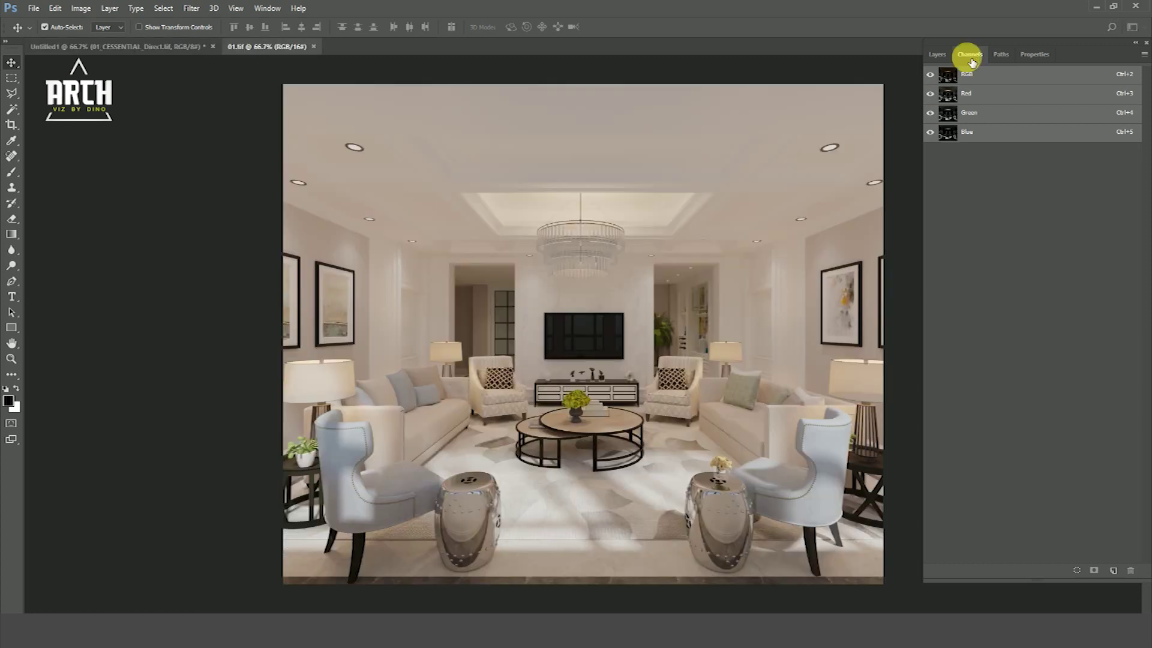
Colour-label the 01.tif layer red and move it to the bottom of the stack.
{"action": "left_click", "coordinate": [934, 54]}
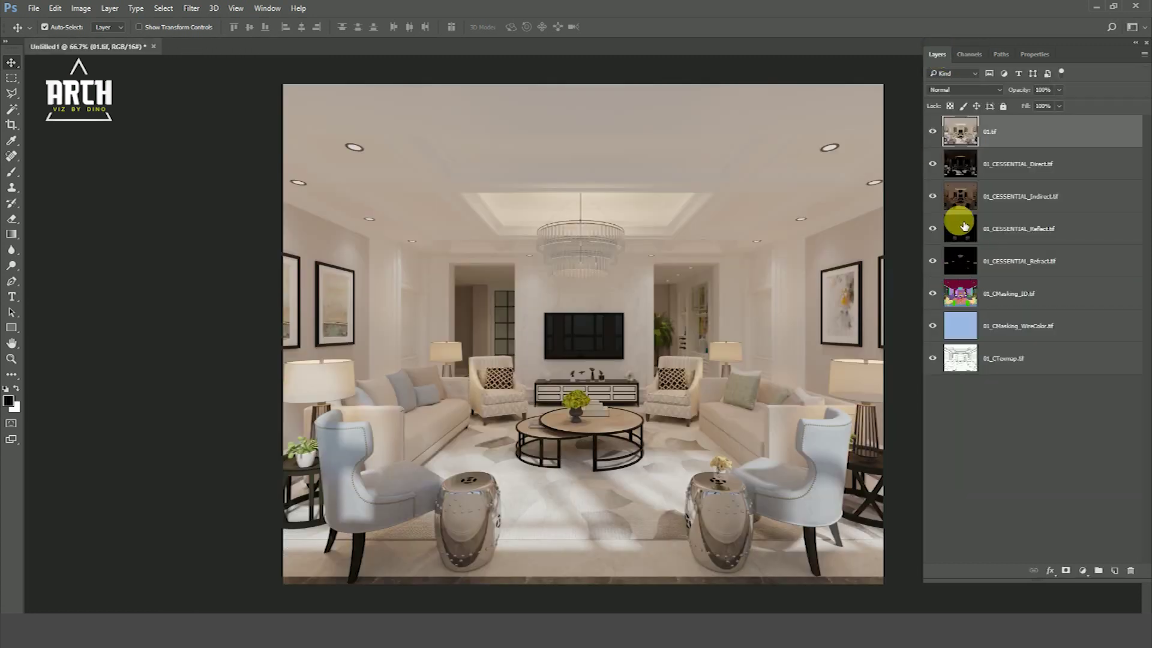
{"action": "right_click", "coordinate": [943, 138]}
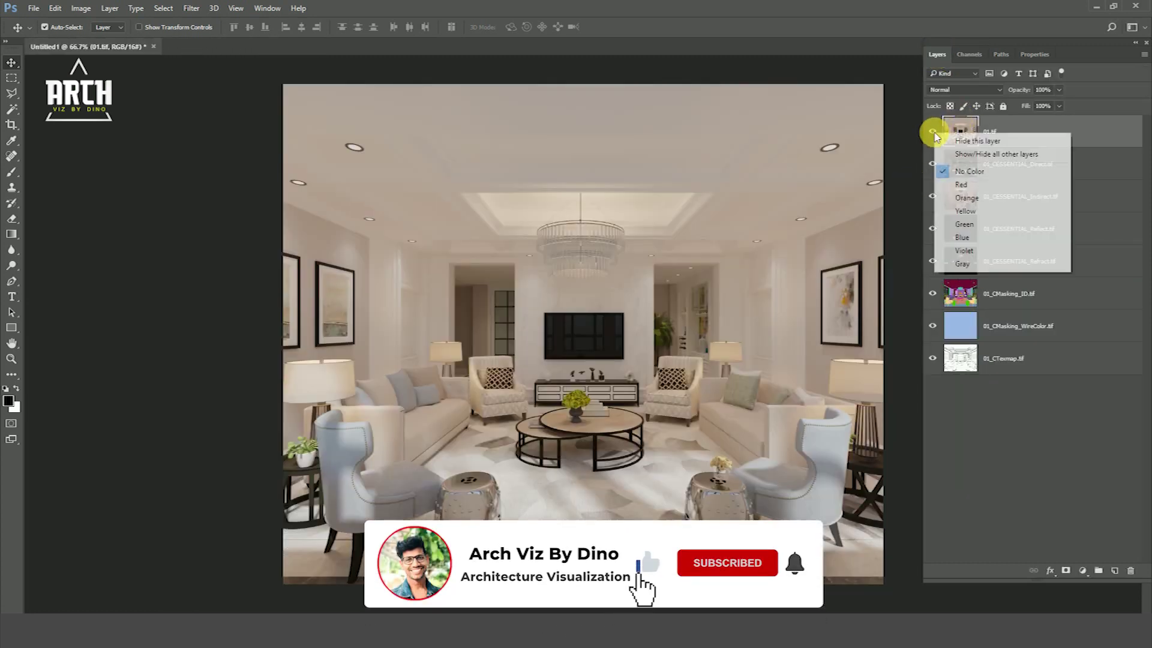
{"action": "left_click", "coordinate": [959, 183]}
{"action": "left_click_drag", "start_coordinate": [990, 135], "coordinate": [1030, 453]}
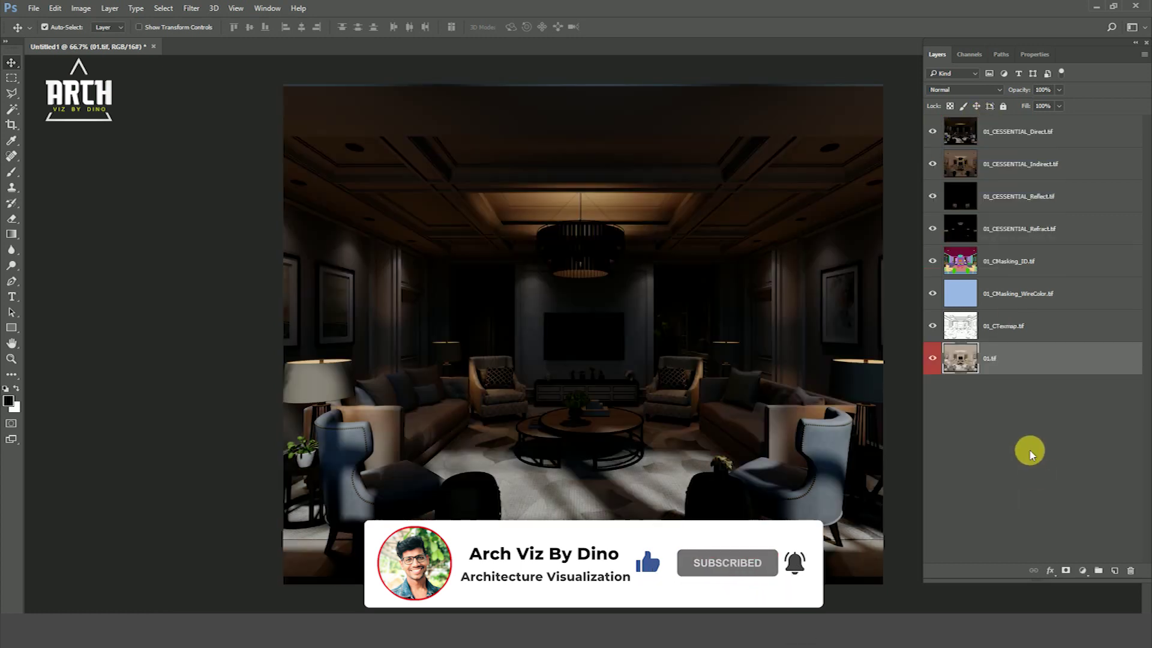
Delete the WireColor pass and move the ID and Texmap passes to the top.
{"action": "left_click_drag", "start_coordinate": [1024, 306], "coordinate": [1014, 157]}
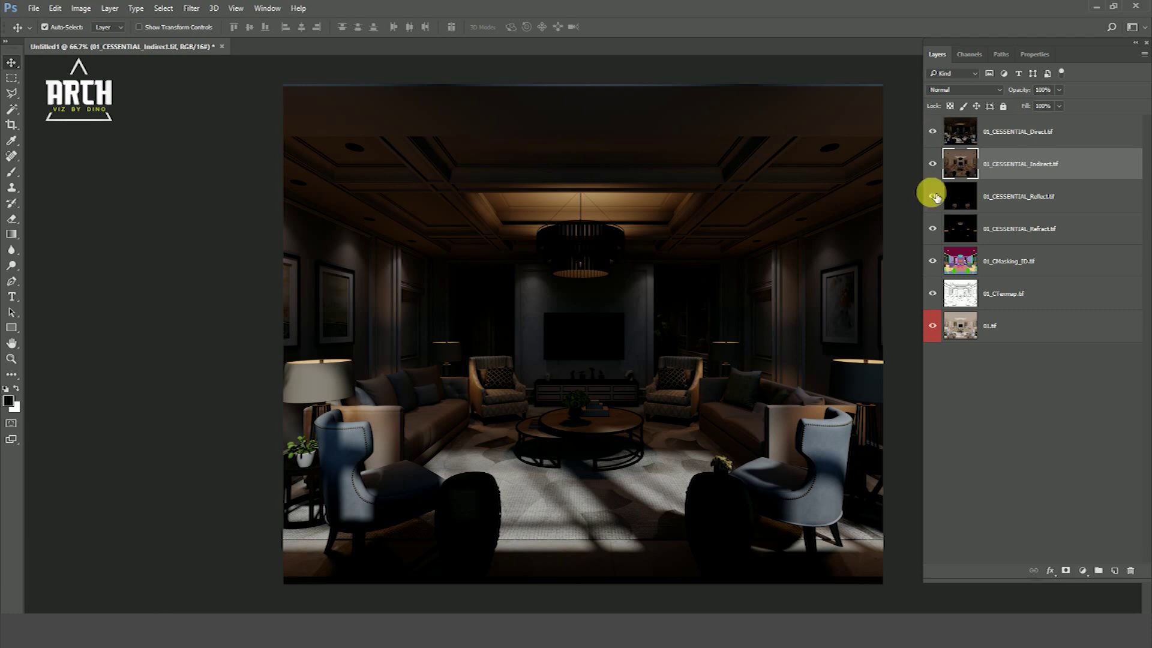
{"action": "key", "text": "Delete"}
{"action": "left_click", "coordinate": [991, 262]}
{"action": "left_click", "coordinate": [1018, 298], "text": "shift"}
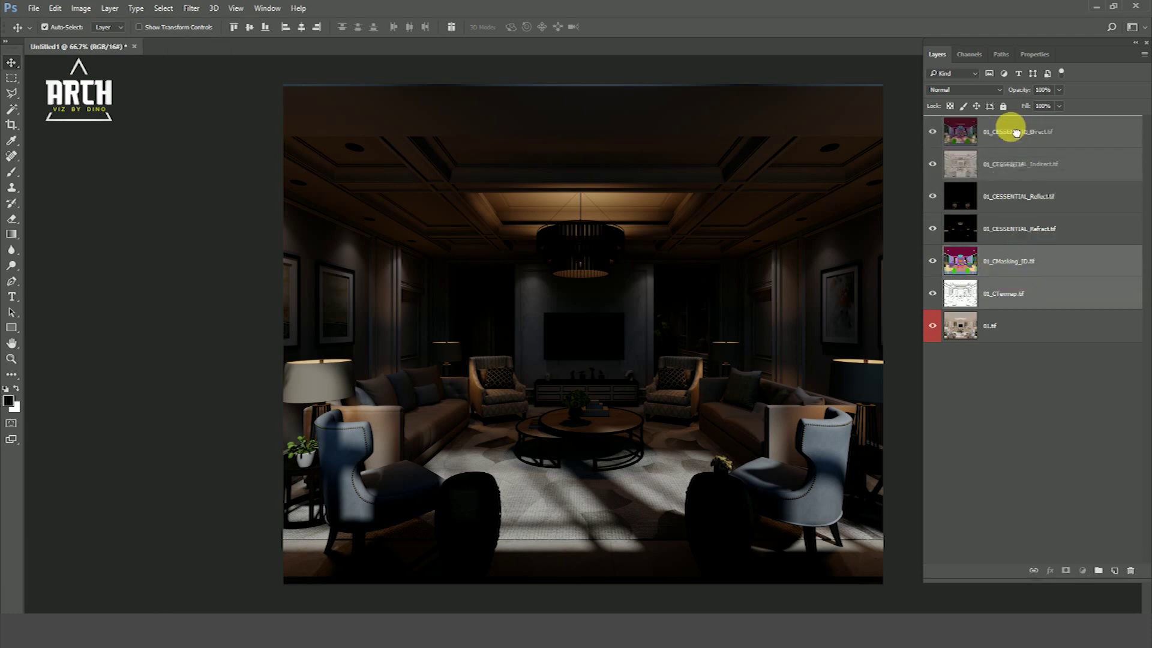
{"action": "left_click_drag", "start_coordinate": [1021, 259], "coordinate": [1010, 128]}
Hide the ID, Texmap and lighting passes, leaving only the Refract pass visible.
{"action": "left_click_drag", "start_coordinate": [932, 294], "coordinate": [933, 164]}
{"action": "left_click", "coordinate": [932, 132]}
{"action": "left_click", "coordinate": [1020, 294]}
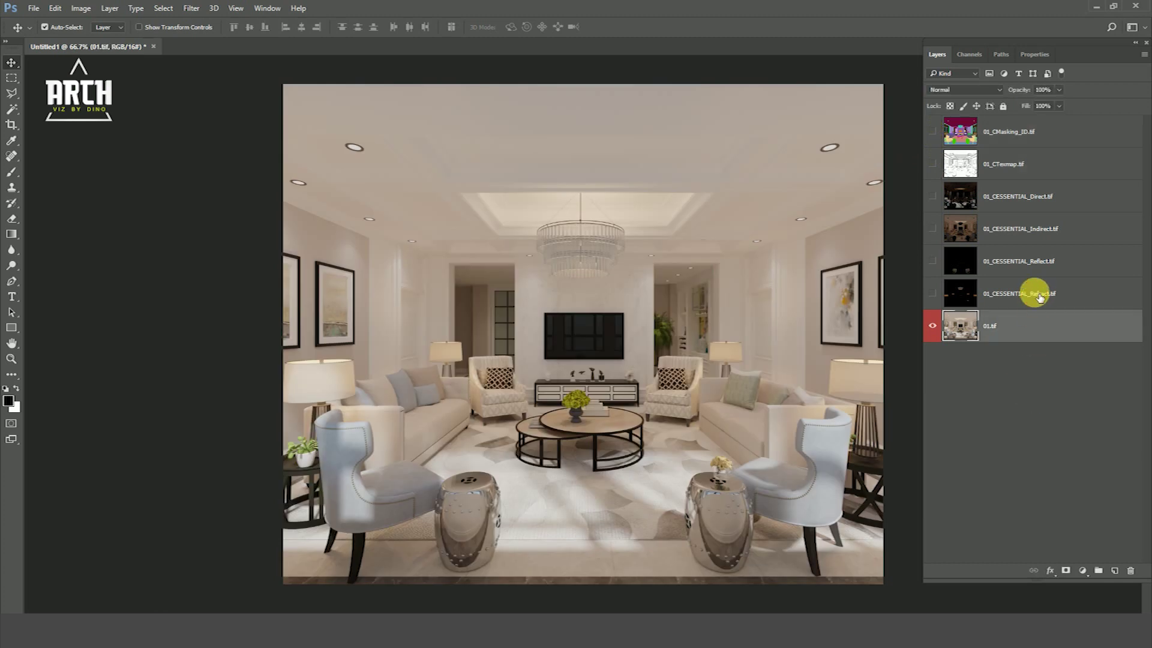
{"action": "left_click", "coordinate": [932, 293]}
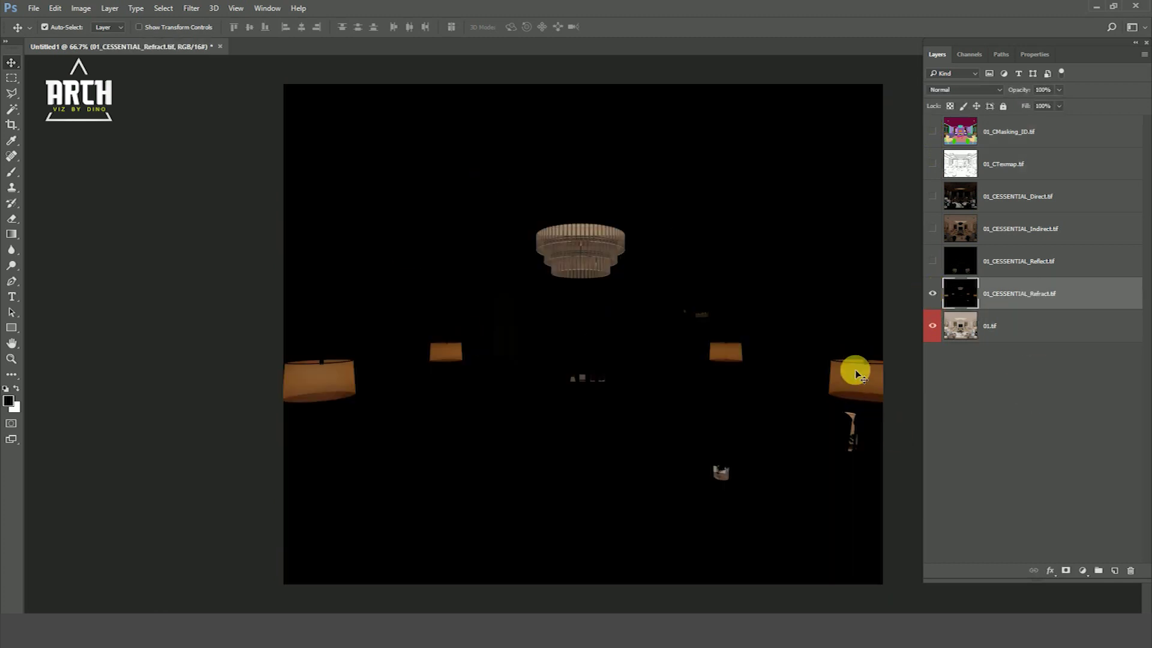
Set the Refract pass to Screen blending at 20% opacity.
{"action": "left_click", "coordinate": [972, 90]}
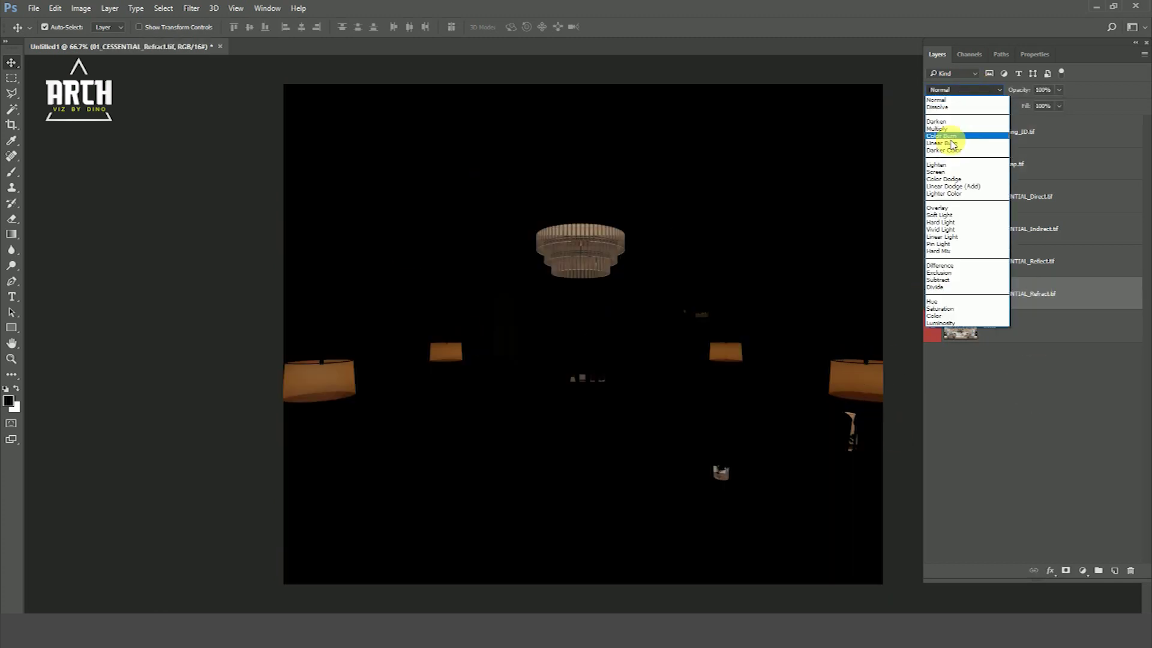
{"action": "left_click", "coordinate": [943, 173]}
{"action": "left_click", "coordinate": [939, 294]}
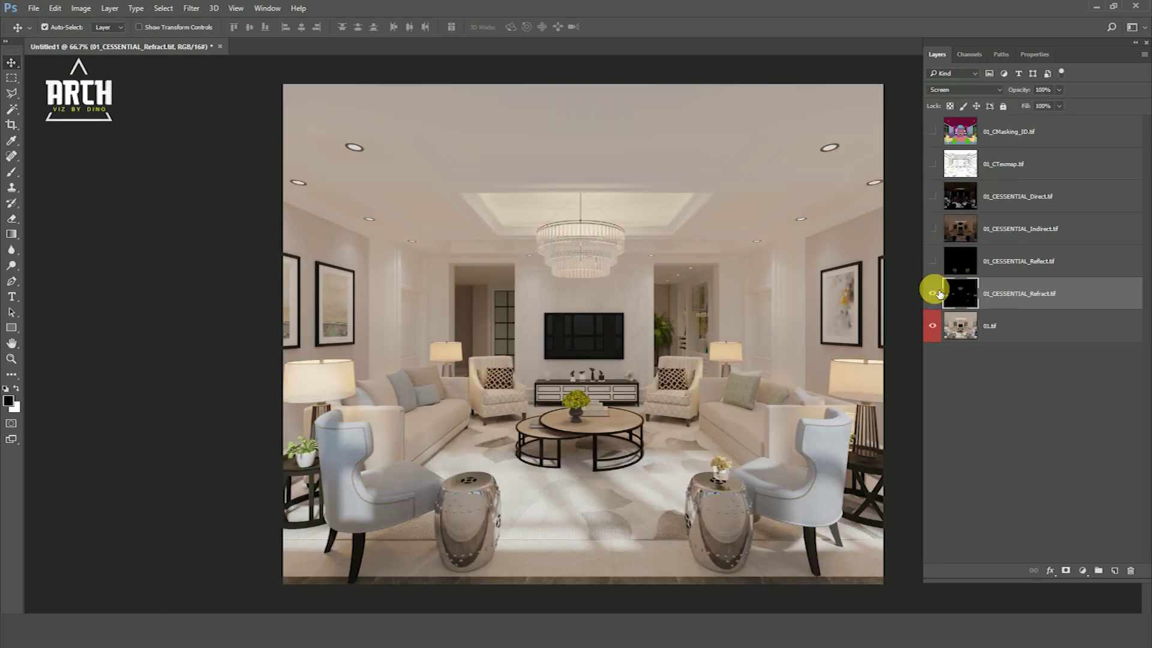
{"action": "left_click", "coordinate": [939, 293]}
{"action": "left_click", "coordinate": [939, 293]}
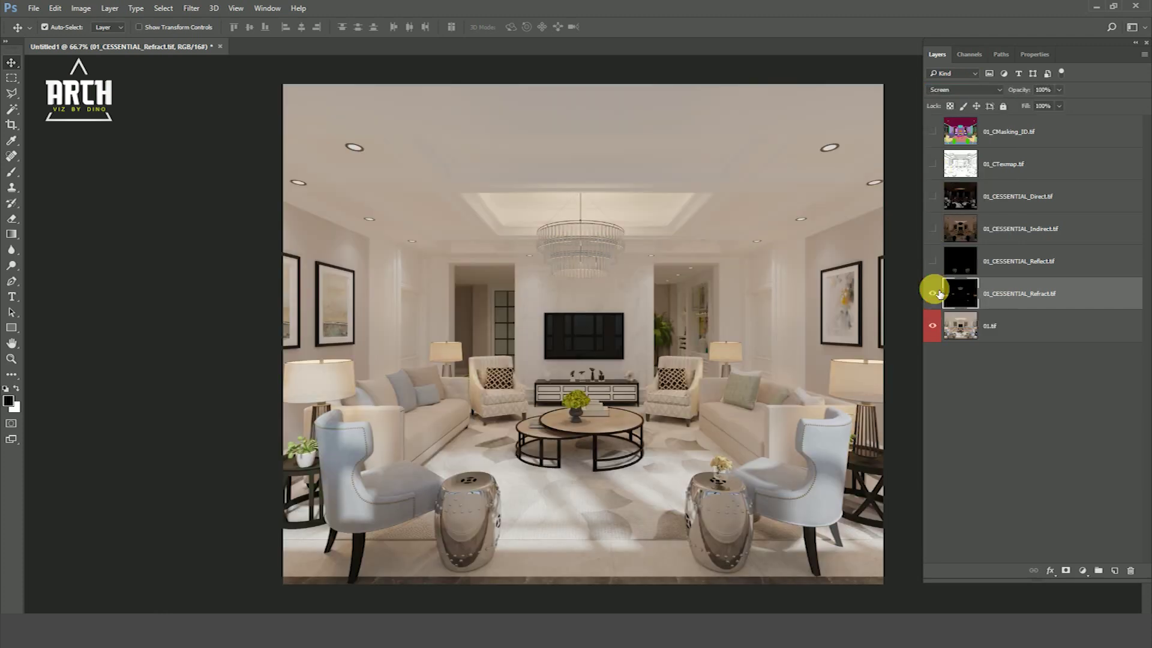
{"action": "type", "text": "20"}
{"action": "key", "text": "Return"}
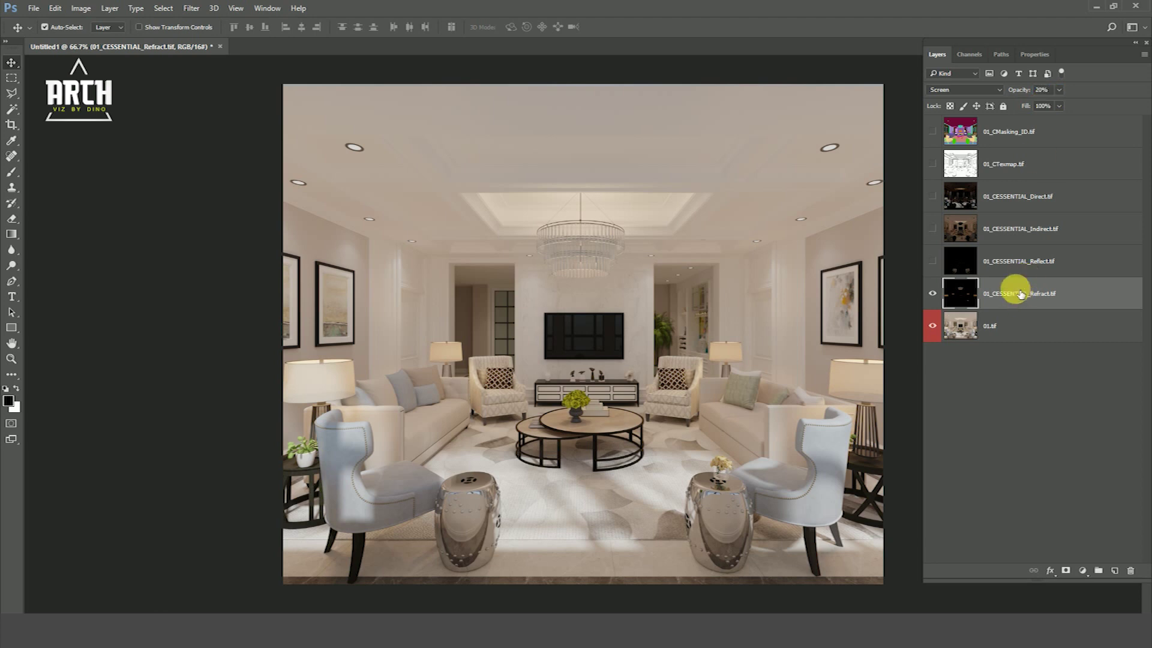
Show the Reflect pass and set it to Screen blending, checking the stools' reflections.
{"action": "left_click", "coordinate": [932, 261]}
{"action": "left_click", "coordinate": [998, 267]}
{"action": "left_click", "coordinate": [1003, 297]}
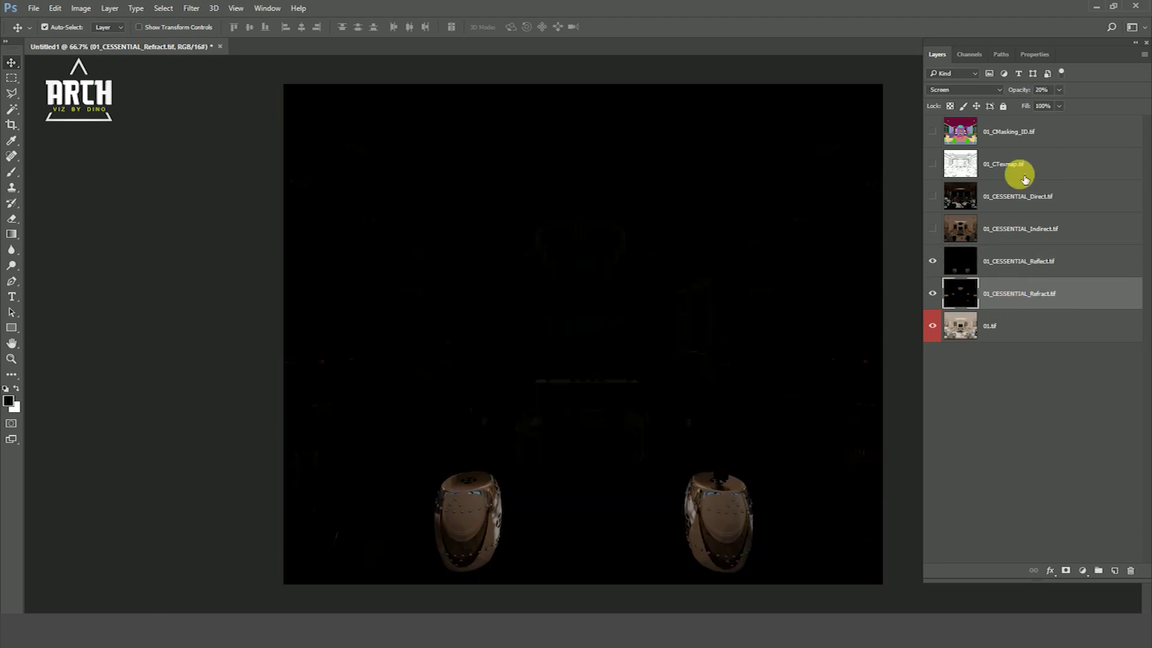
{"action": "type", "text": "30"}
{"action": "left_click", "coordinate": [998, 267]}
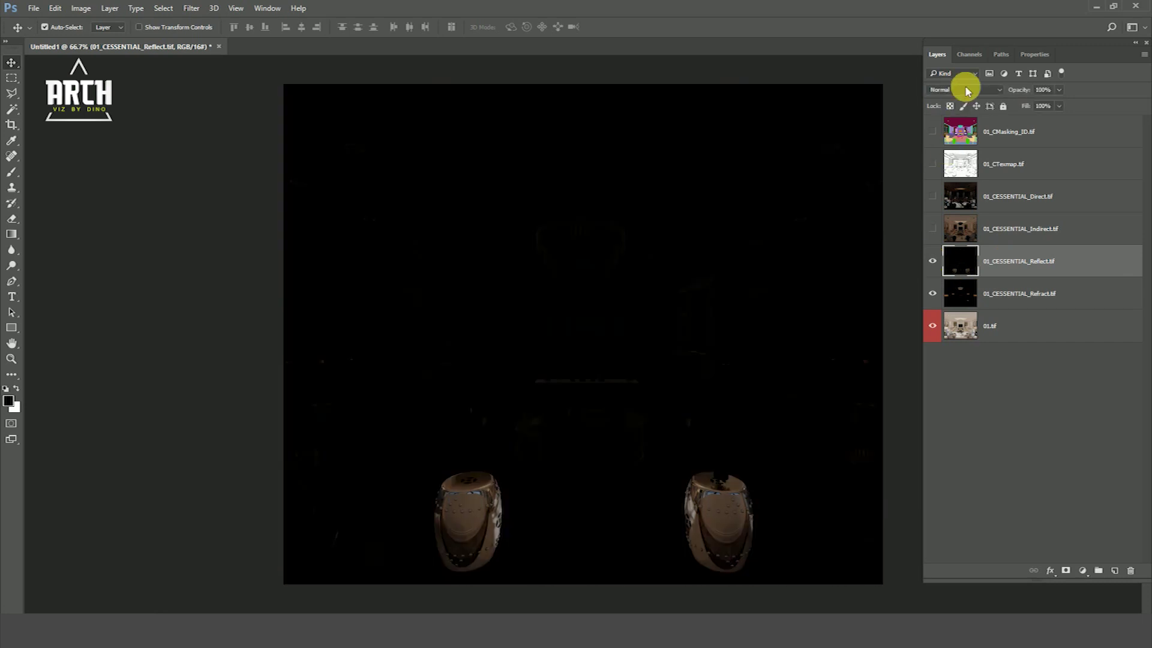
{"action": "left_click", "coordinate": [966, 90]}
{"action": "left_click_drag", "start_coordinate": [967, 90], "coordinate": [945, 174]}
{"action": "left_click", "coordinate": [945, 173]}
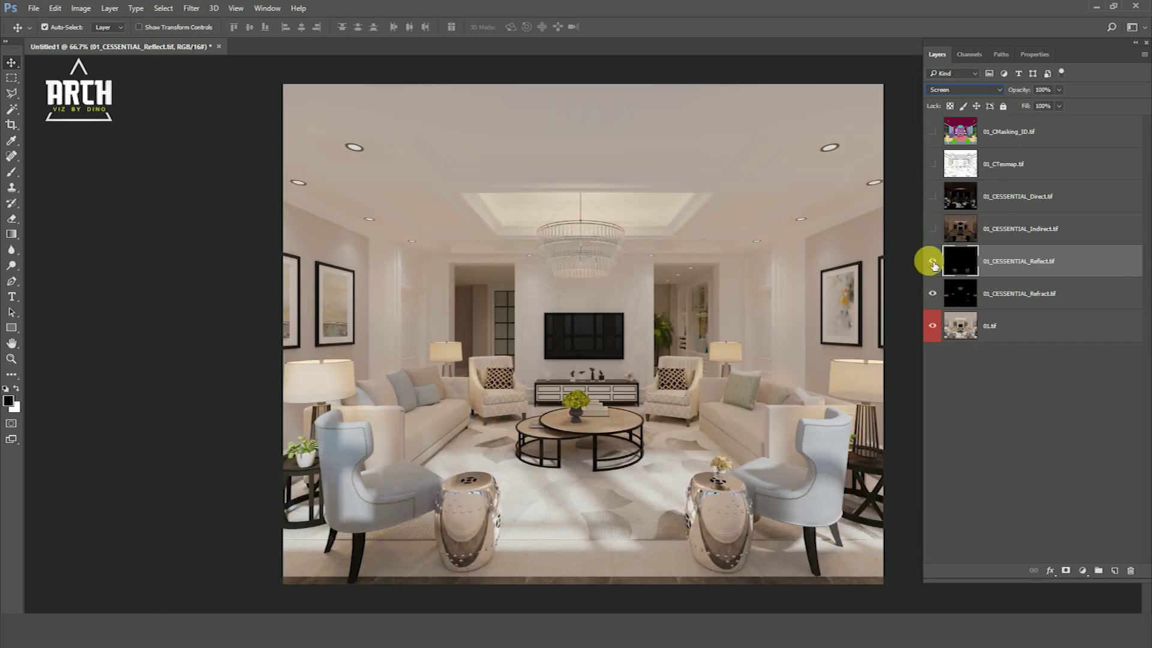
{"action": "left_click", "coordinate": [937, 265]}
{"action": "left_click", "coordinate": [937, 265]}
{"action": "left_click", "coordinate": [937, 265]}
{"action": "type", "text": "50"}
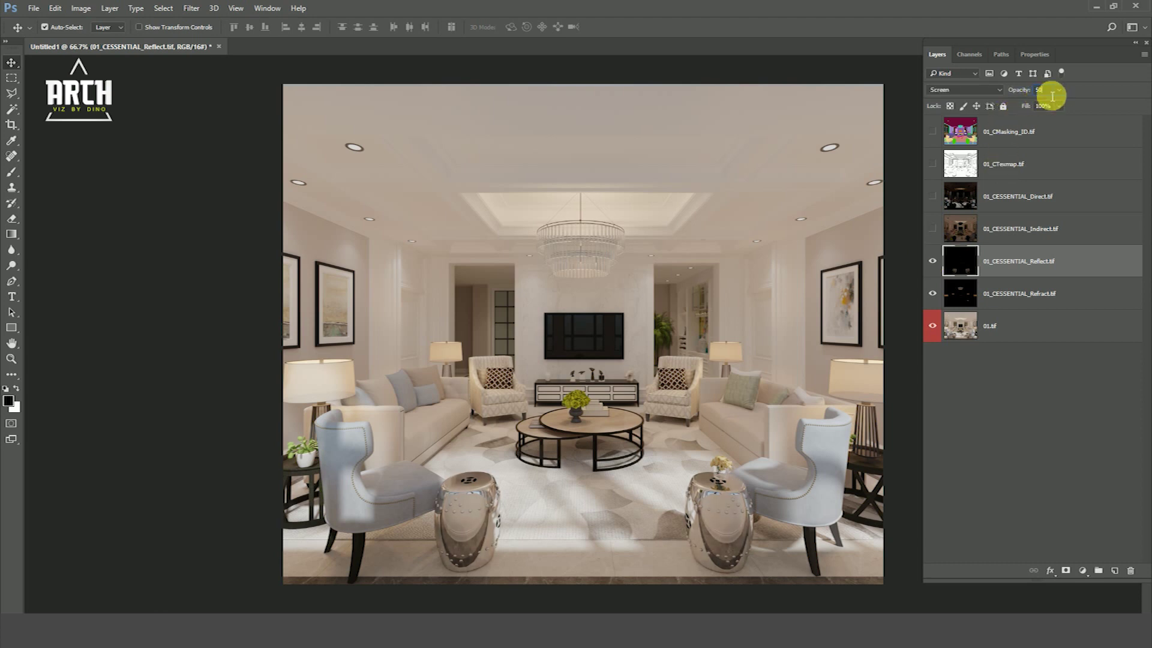
{"action": "left_click", "coordinate": [1010, 230]}
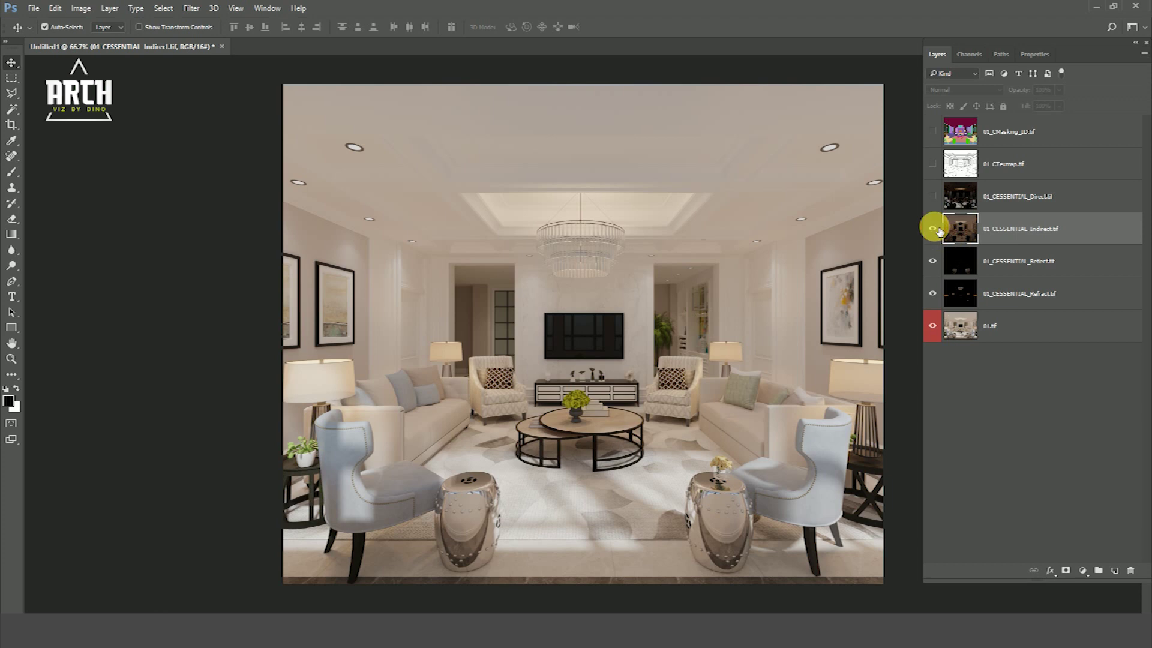
Show the Indirect pass and set it to Screen blending at 20% opacity.
{"action": "left_click", "coordinate": [933, 229]}
{"action": "left_click", "coordinate": [954, 90]}
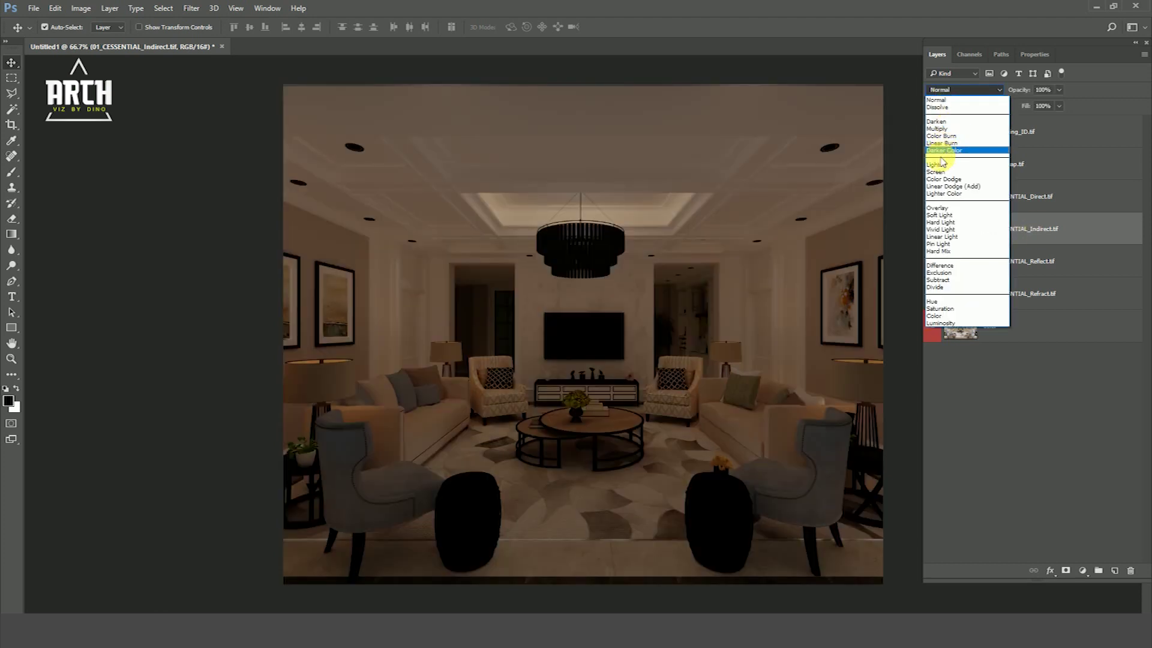
{"action": "left_click", "coordinate": [939, 172]}
{"action": "left_click", "coordinate": [932, 229]}
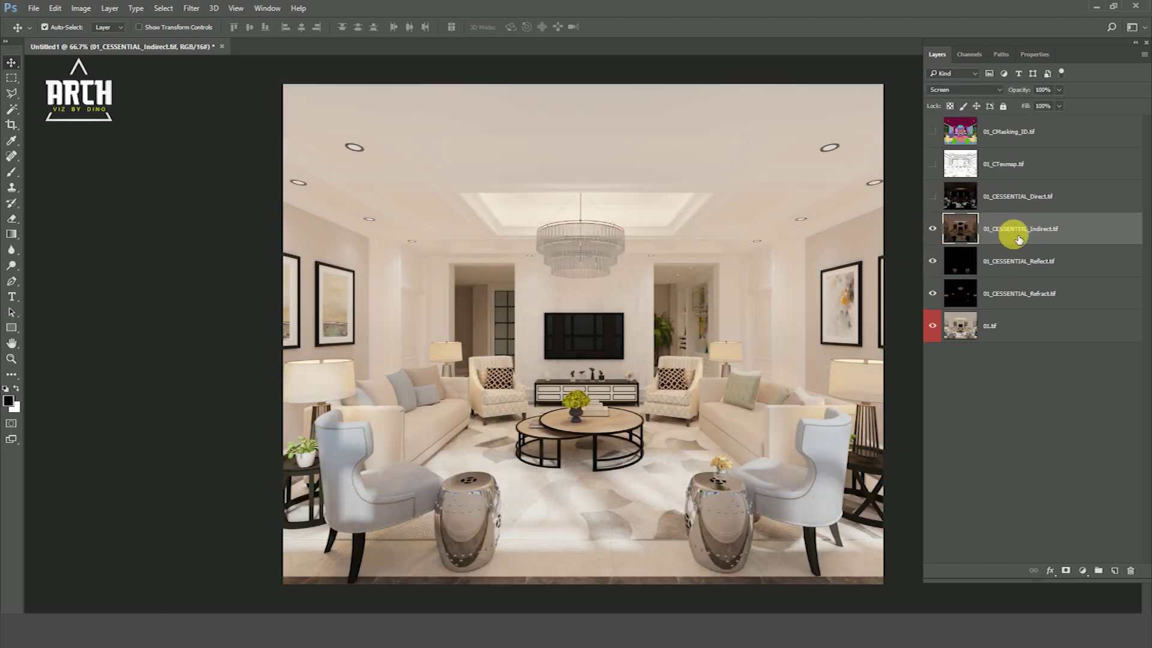
{"action": "type", "text": "20"}
{"action": "key", "text": "Return"}
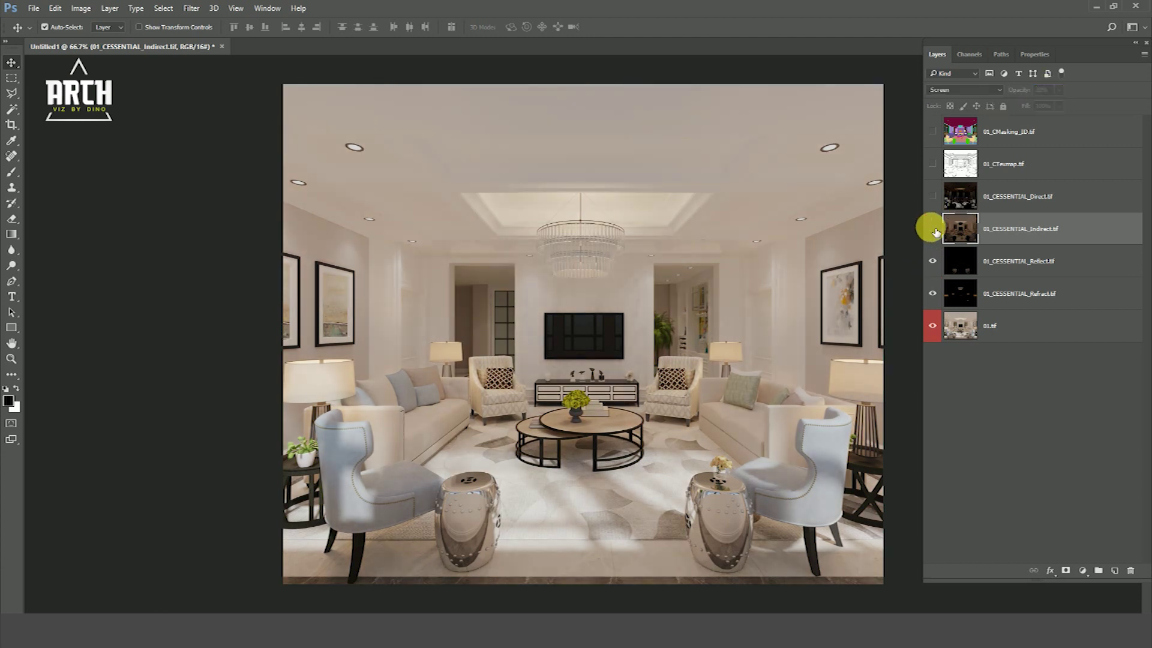
Show the Direct pass and set it to Screen blending at 50% opacity.
{"action": "left_click", "coordinate": [932, 196]}
{"action": "left_click", "coordinate": [967, 90]}
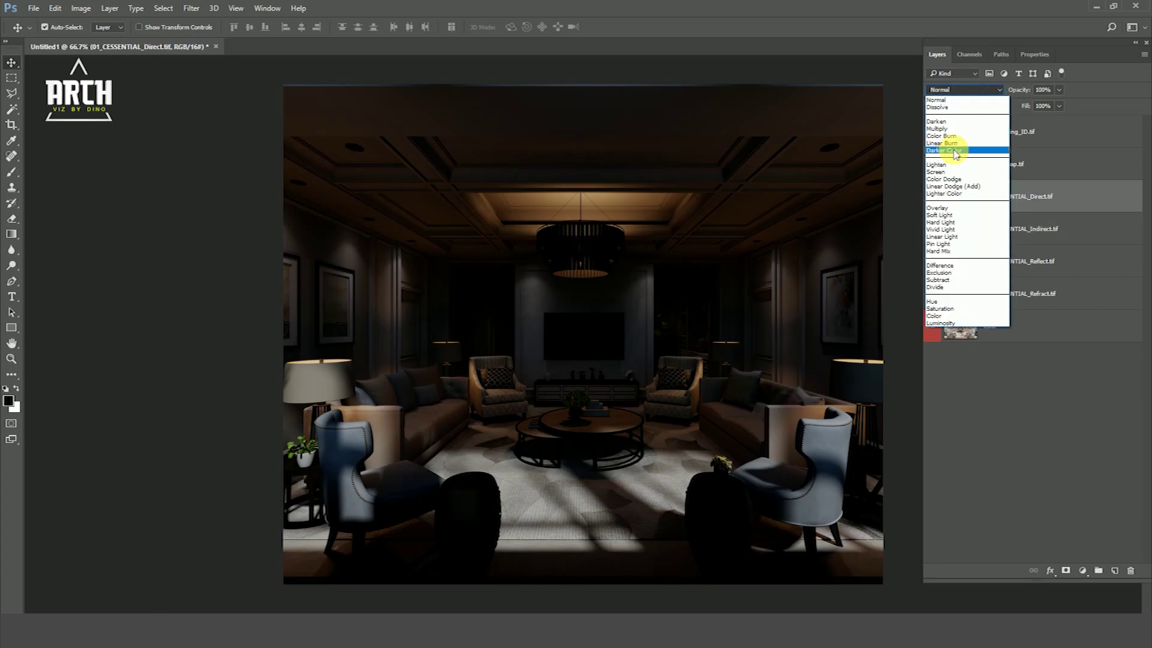
{"action": "left_click", "coordinate": [945, 150]}
{"action": "left_click", "coordinate": [932, 197]}
{"action": "left_click", "coordinate": [932, 197]}
{"action": "left_click", "coordinate": [932, 197]}
{"action": "left_click", "coordinate": [933, 196]}
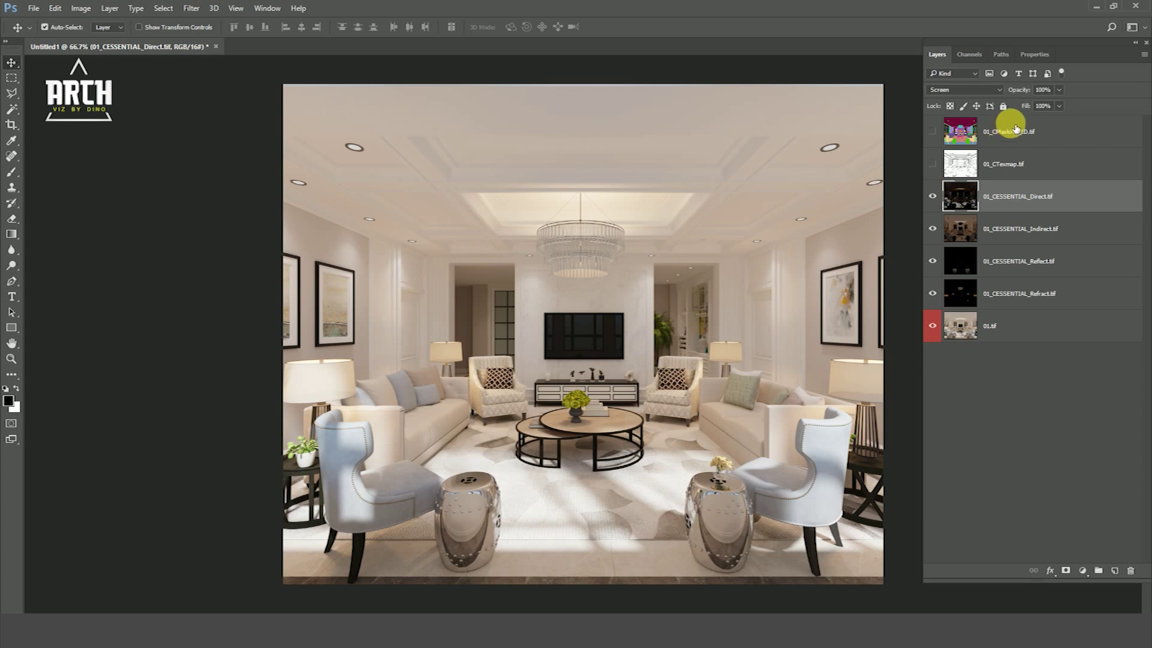
{"action": "type", "text": "50"}
{"action": "key", "text": "Return"}
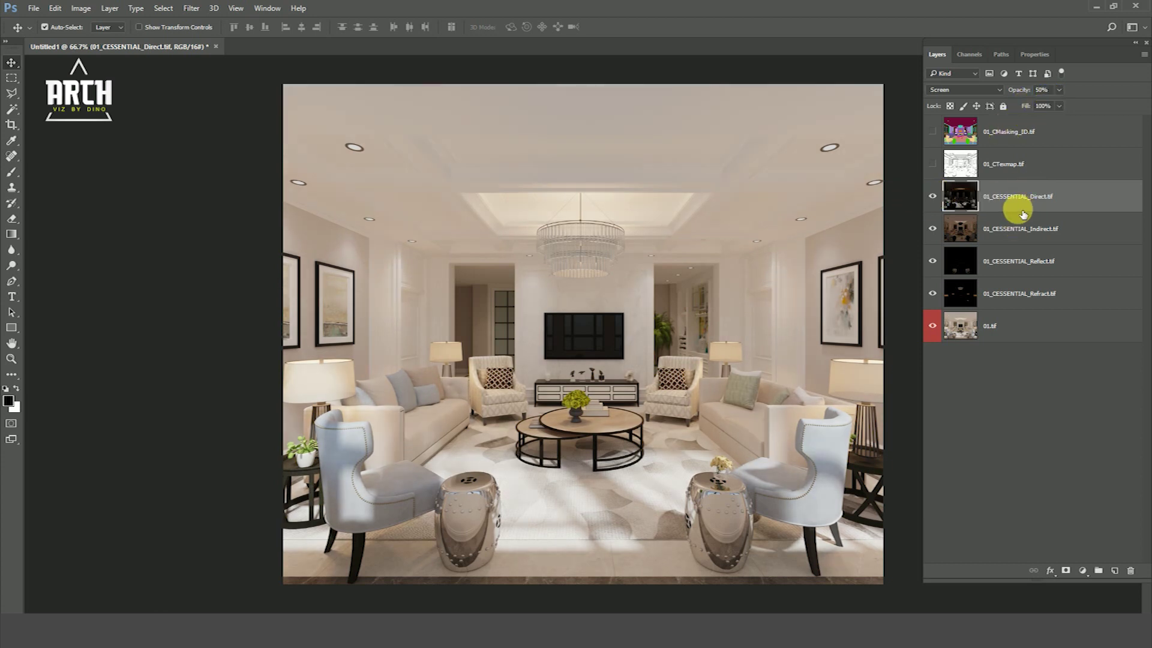
{"action": "left_click", "coordinate": [933, 165]}
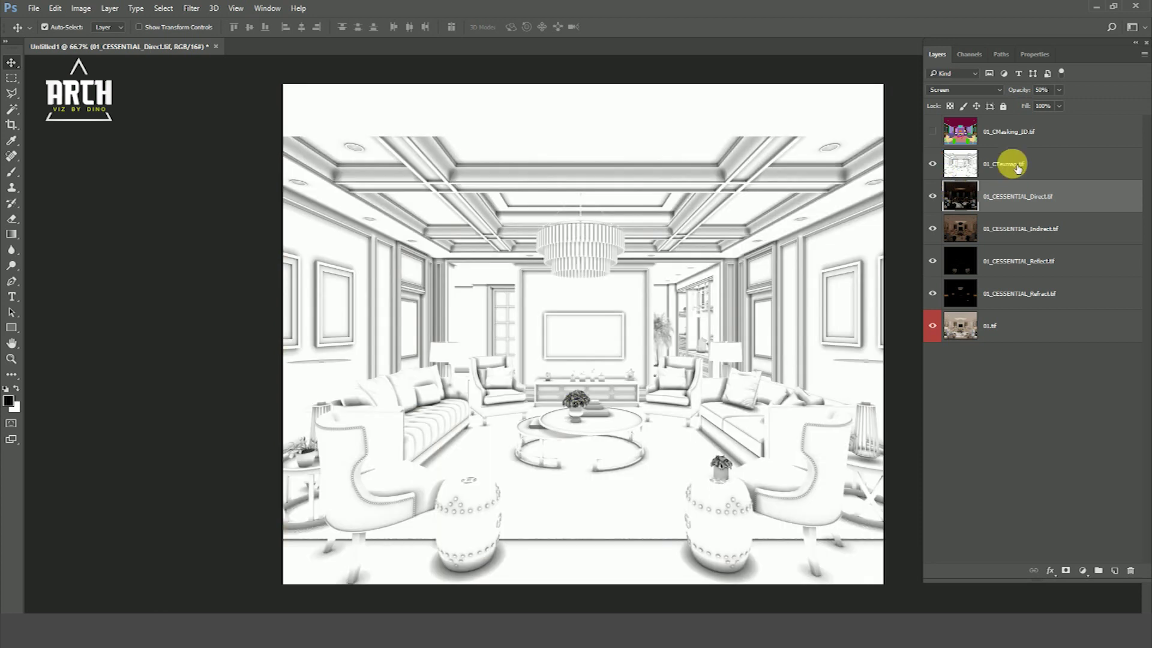
Set the Texmap pass to Multiply blending at 10% opacity.
{"action": "left_click", "coordinate": [966, 90]}
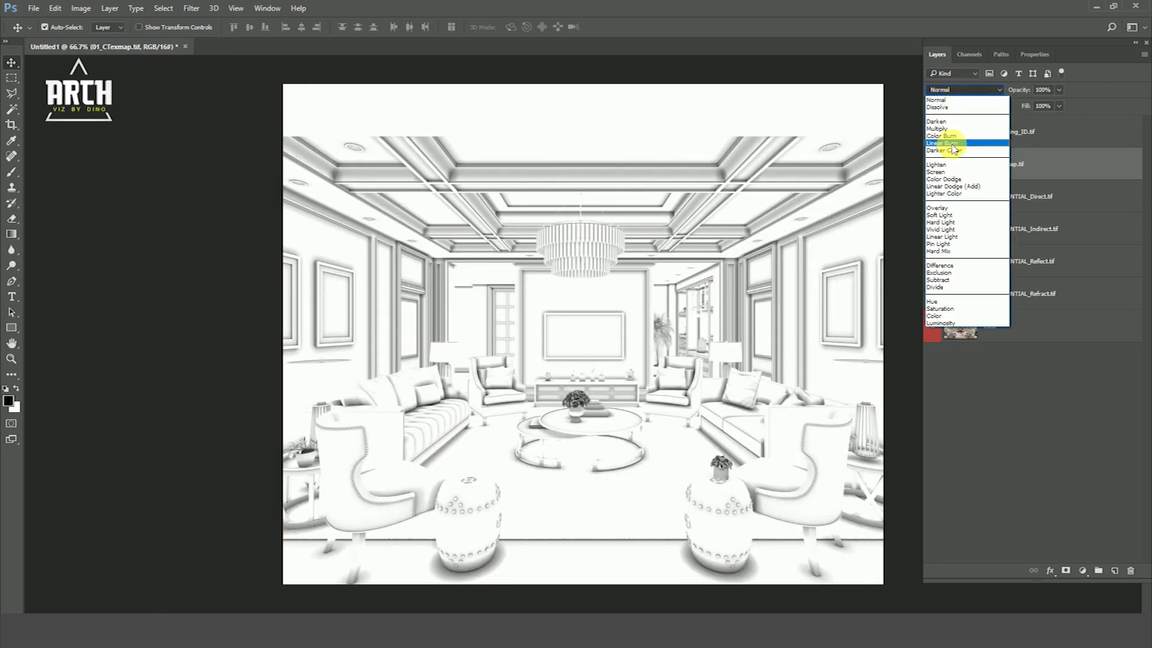
{"action": "left_click", "coordinate": [947, 129]}
{"action": "left_click", "coordinate": [934, 163]}
{"action": "left_click", "coordinate": [934, 163]}
{"action": "type", "text": "10"}
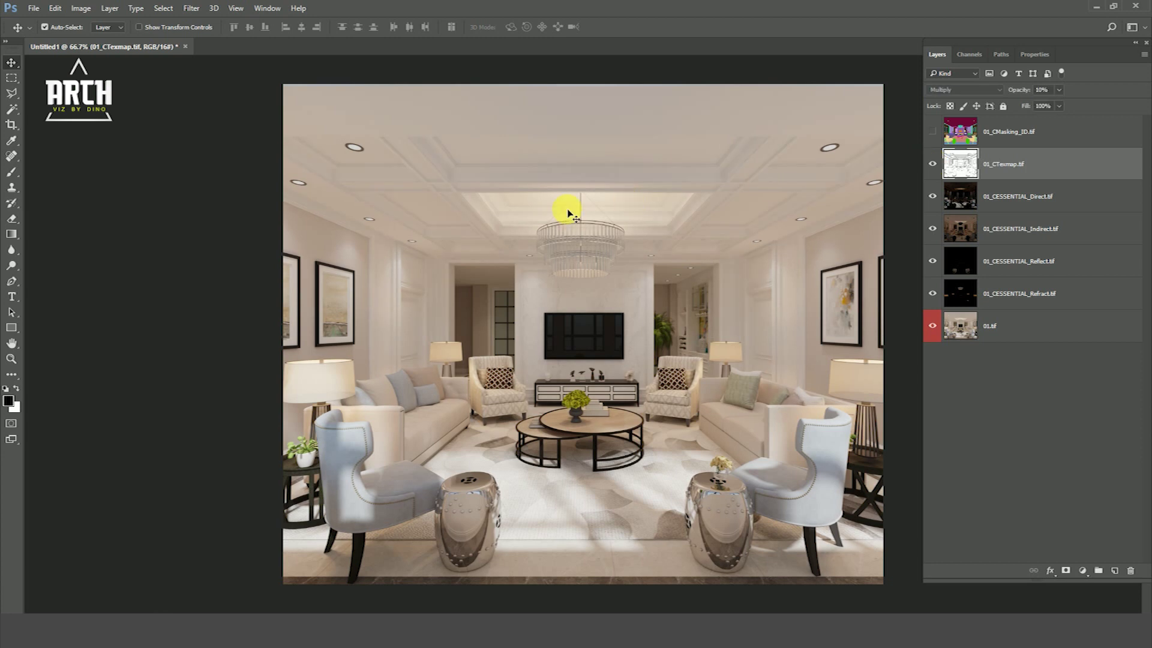
Check the ceiling detail with and without CTexmap, then stamp all visible layers into Layer 1.
{"action": "left_click", "coordinate": [459, 175], "text": "ctrl"}
{"action": "left_click", "coordinate": [403, 145], "text": "ctrl"}
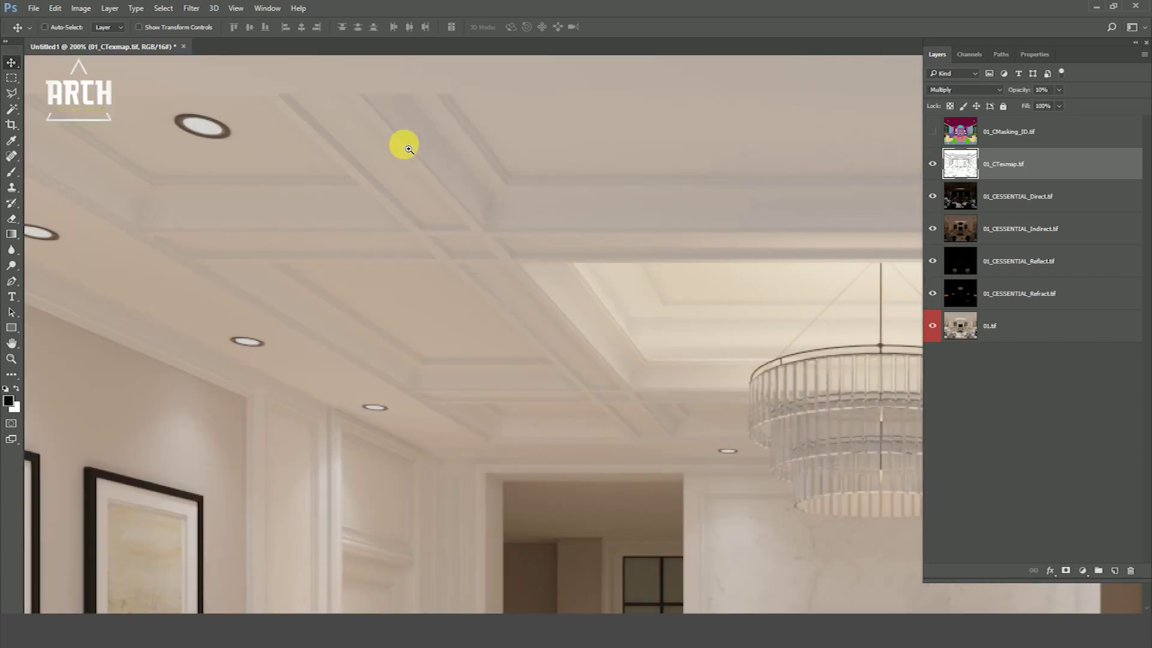
{"action": "left_click", "coordinate": [481, 180], "text": "ctrl"}
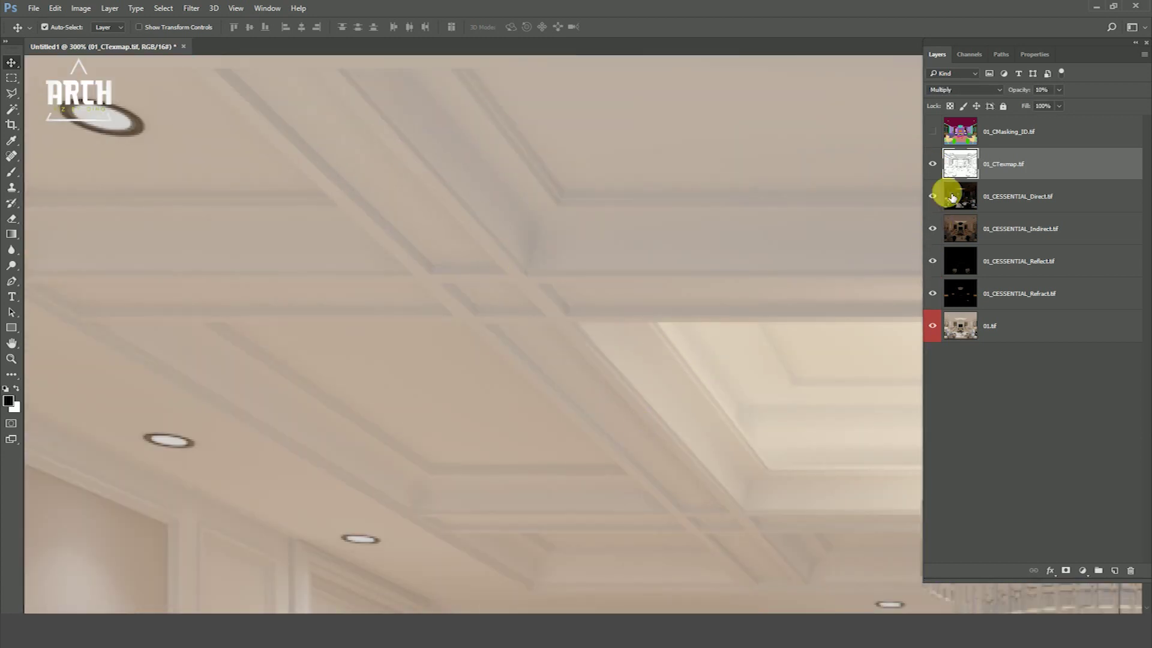
{"action": "left_click", "coordinate": [932, 164]}
{"action": "left_click", "coordinate": [933, 163]}
{"action": "left_click", "coordinate": [932, 164]}
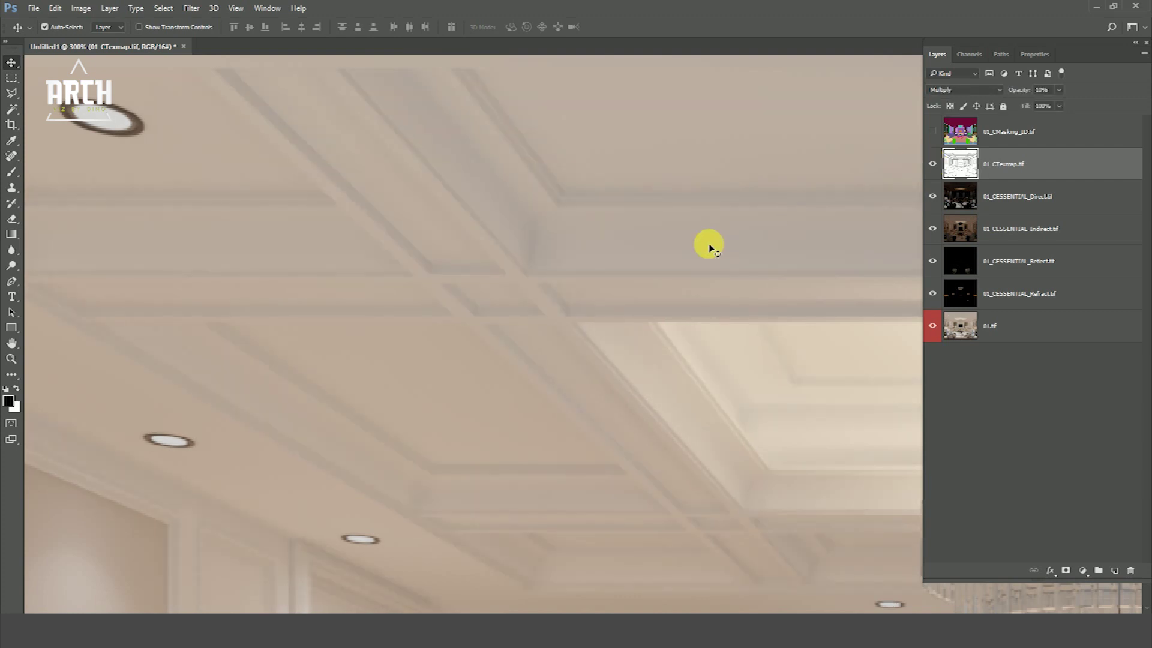
{"action": "key", "text": "ctrl+0"}
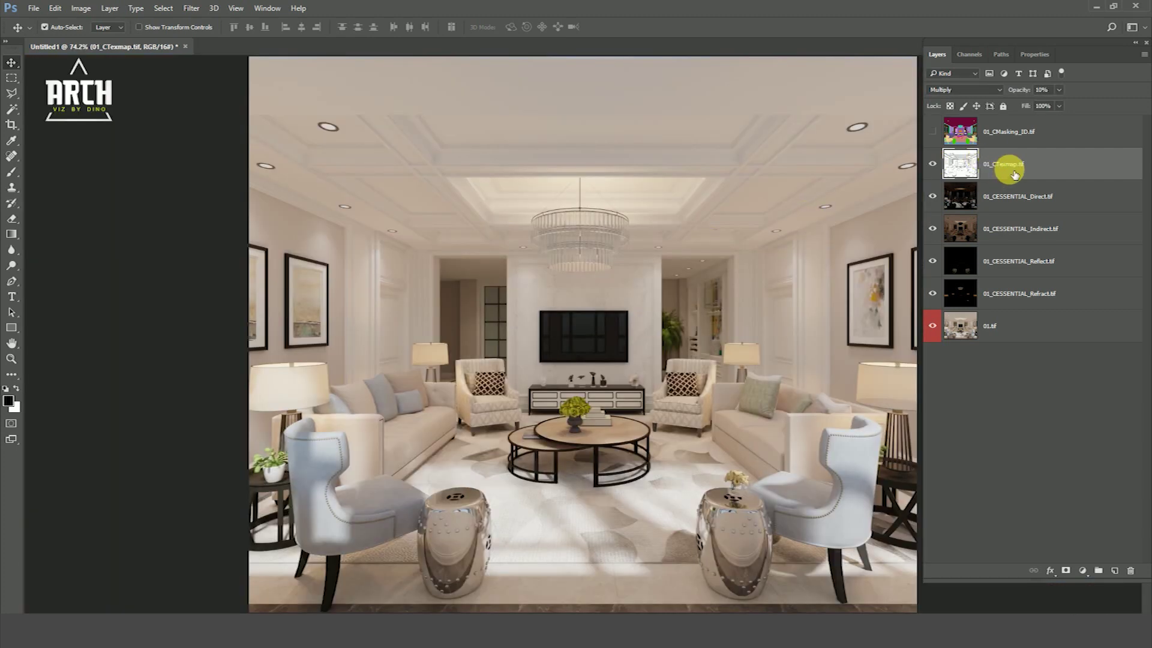
{"action": "key", "text": "ctrl+shift+alt+e"}
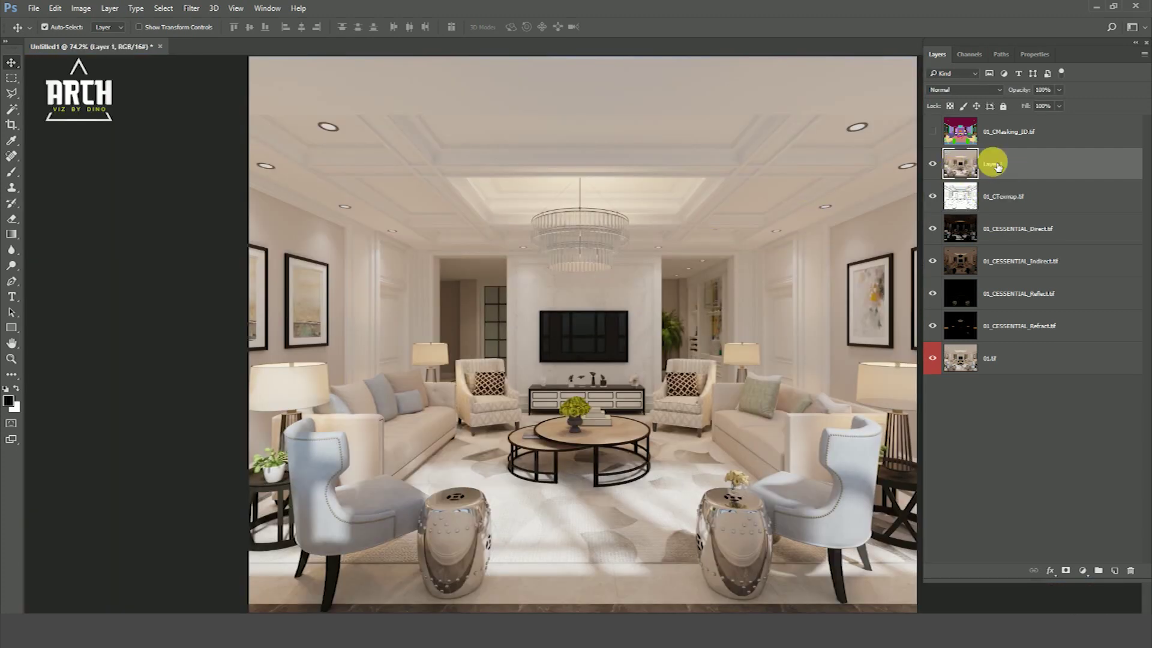
Convert Layer 1 to a Smart Object and apply the Camera Raw Filter to it.
{"action": "right_click", "coordinate": [1008, 165]}
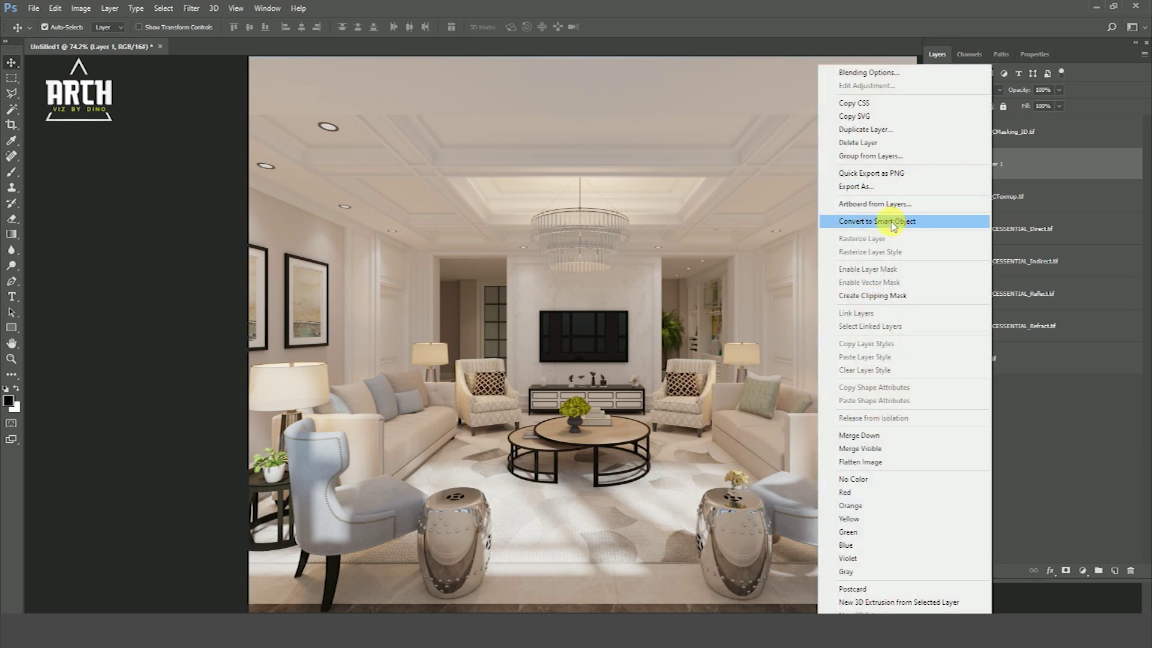
{"action": "left_click", "coordinate": [893, 222]}
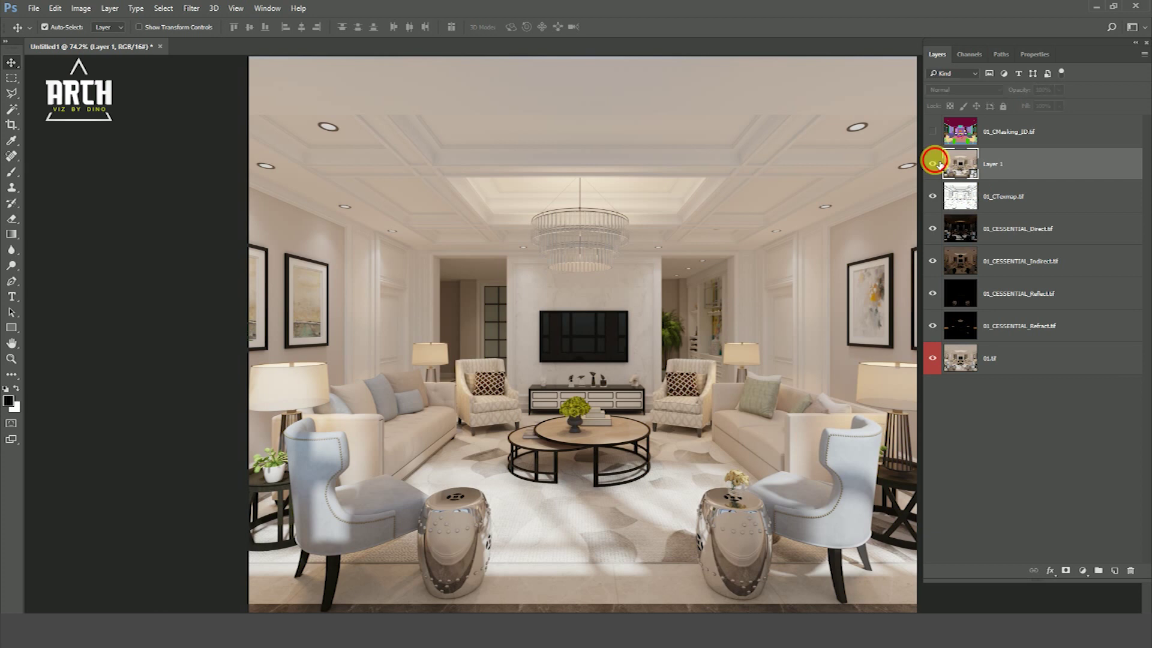
{"action": "left_click", "coordinate": [190, 7]}
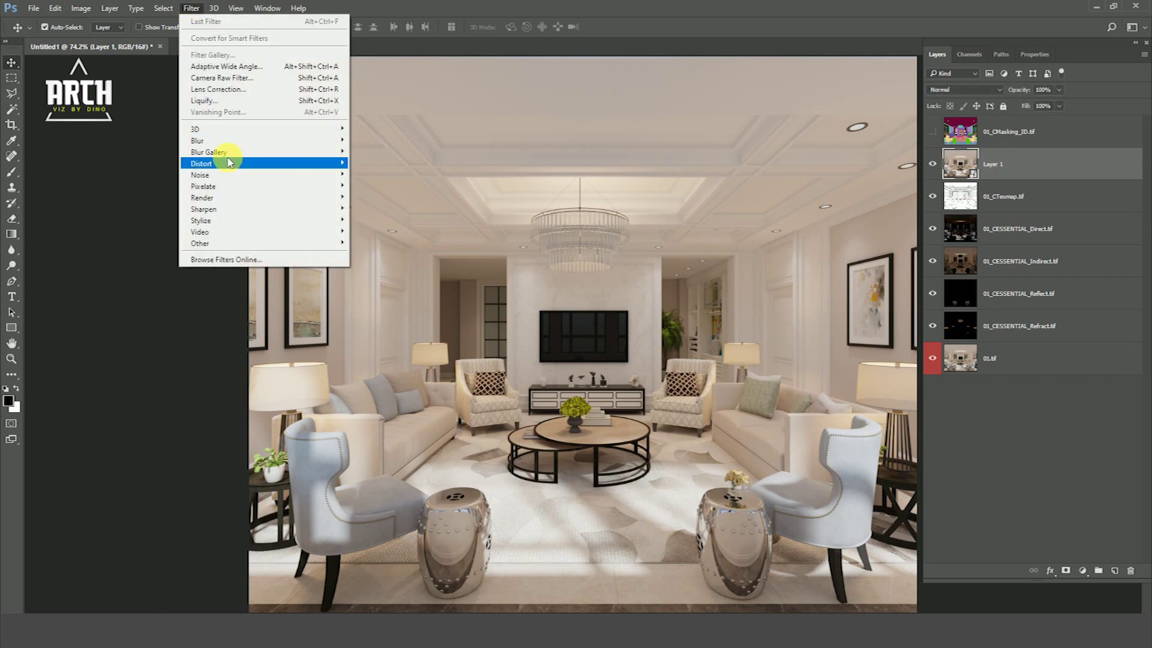
{"action": "left_click", "coordinate": [228, 78]}
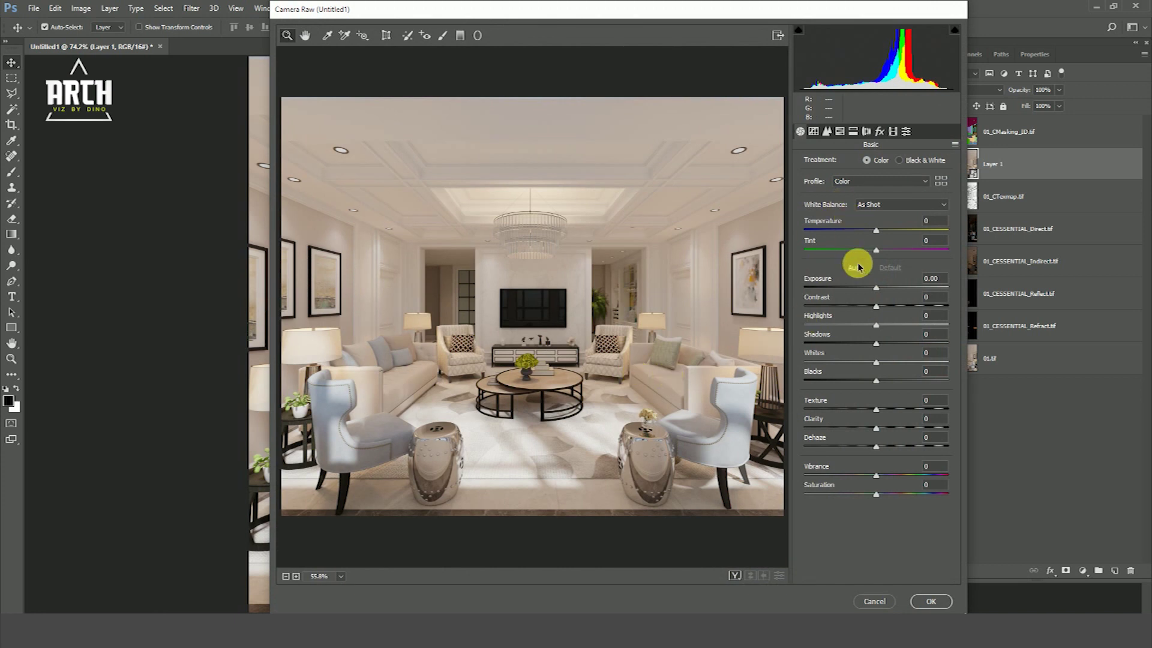
Reset the basic sliders and set Texture +30 with Clarity and Dehaze at +10.
{"action": "left_click", "coordinate": [856, 271]}
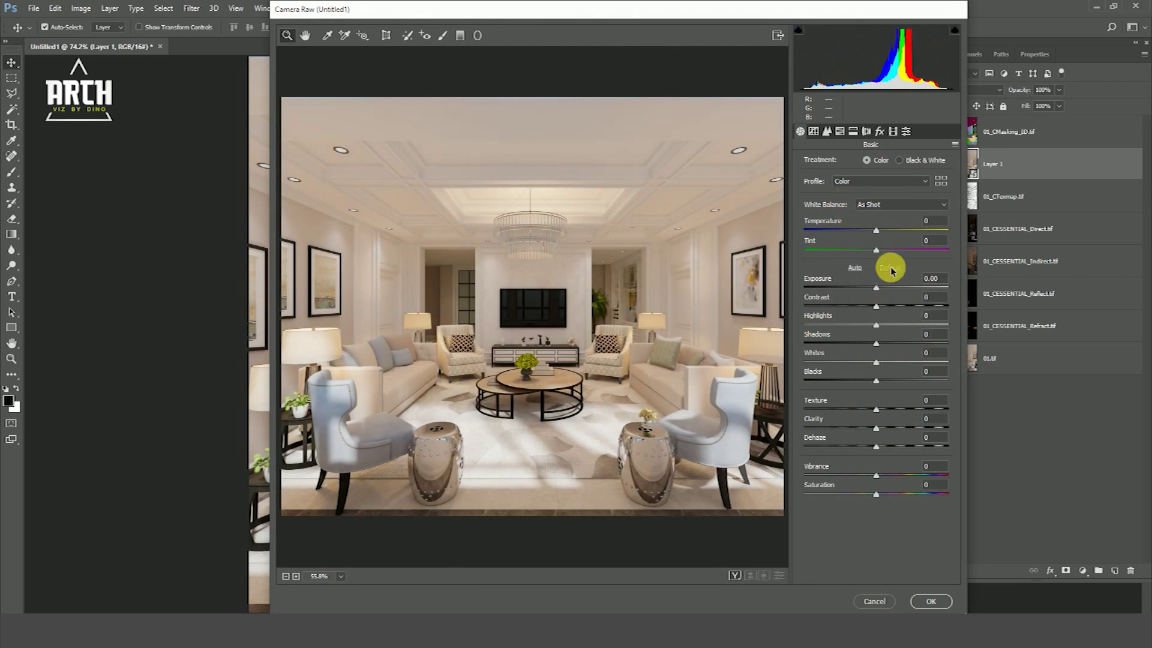
{"action": "left_click", "coordinate": [858, 271]}
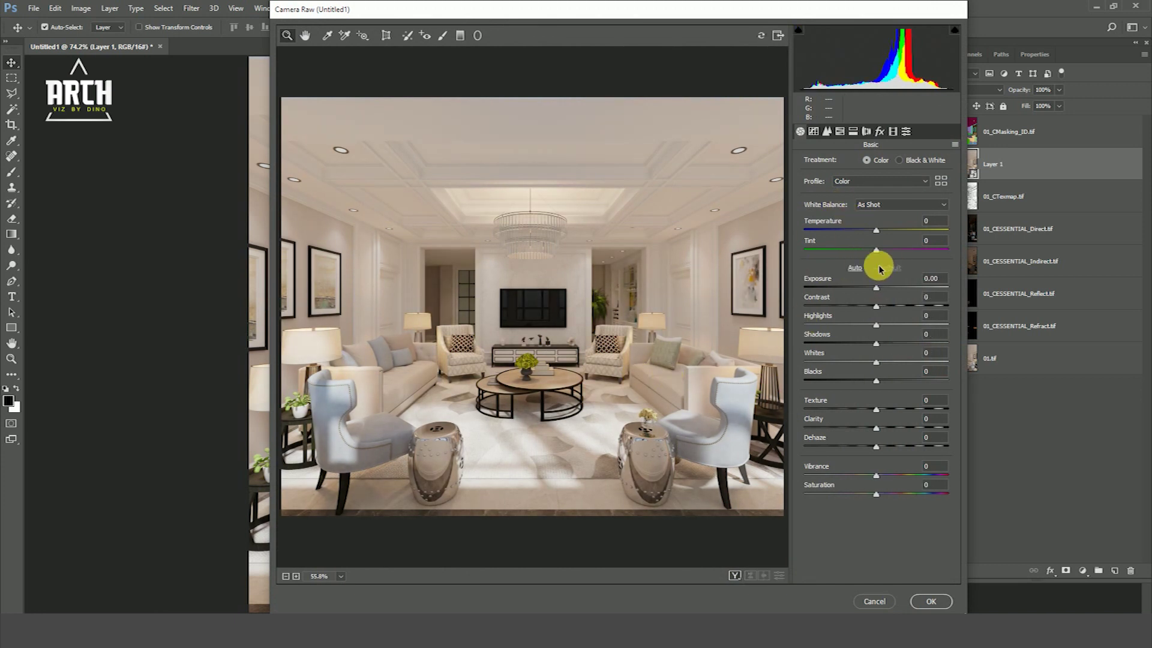
{"action": "left_click", "coordinate": [900, 273]}
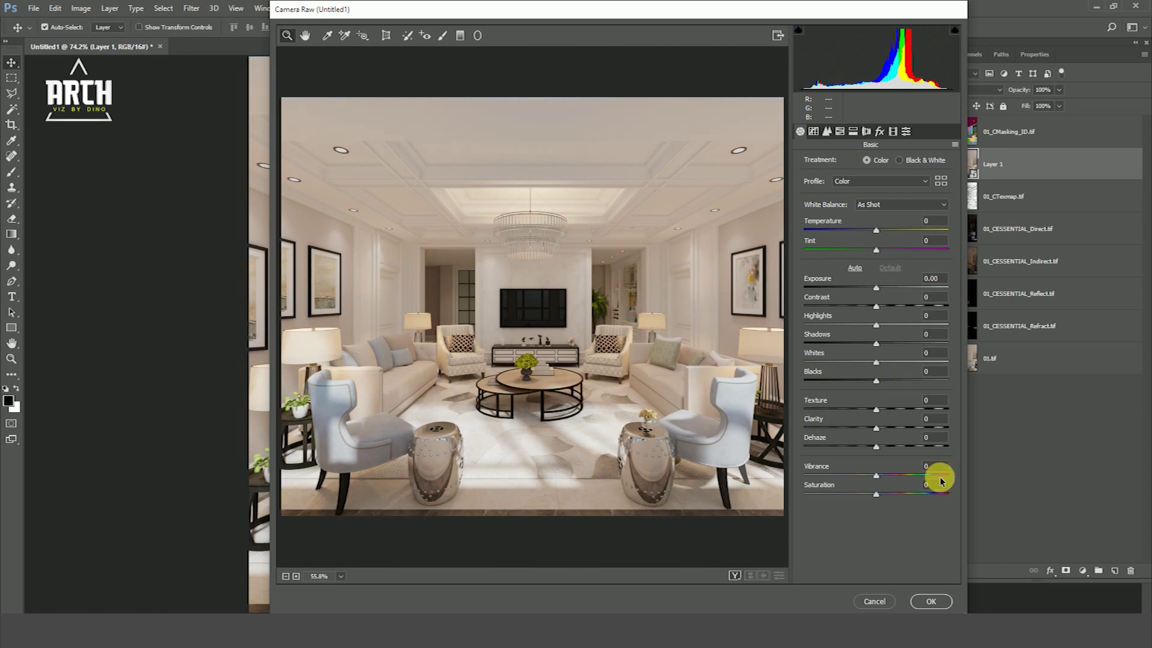
{"action": "left_click", "coordinate": [933, 399]}
{"action": "type", "text": "10"}
{"action": "left_click", "coordinate": [933, 419]}
{"action": "type", "text": "10"}
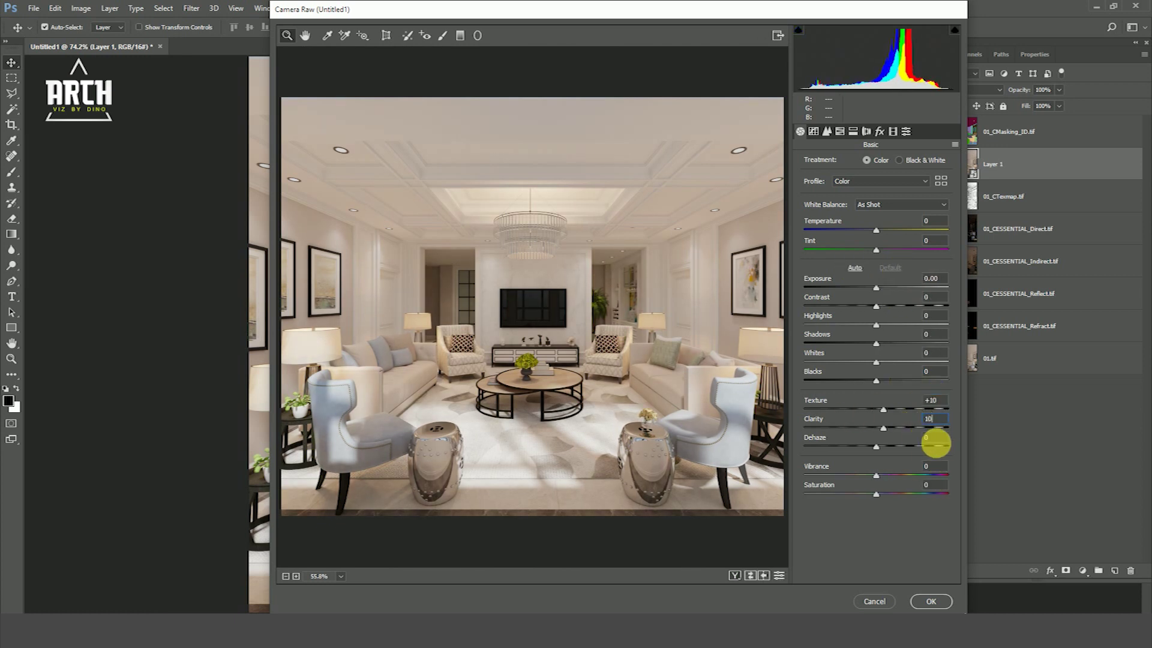
{"action": "type", "text": "10"}
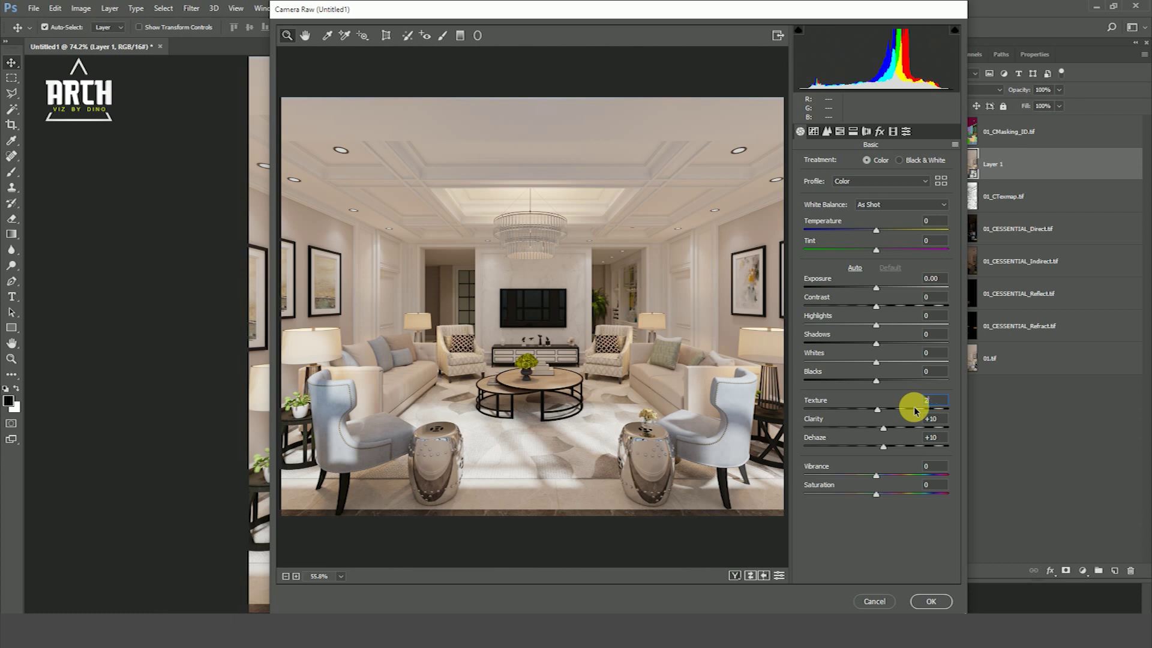
{"action": "type", "text": "+20"}
{"action": "key", "text": "Return"}
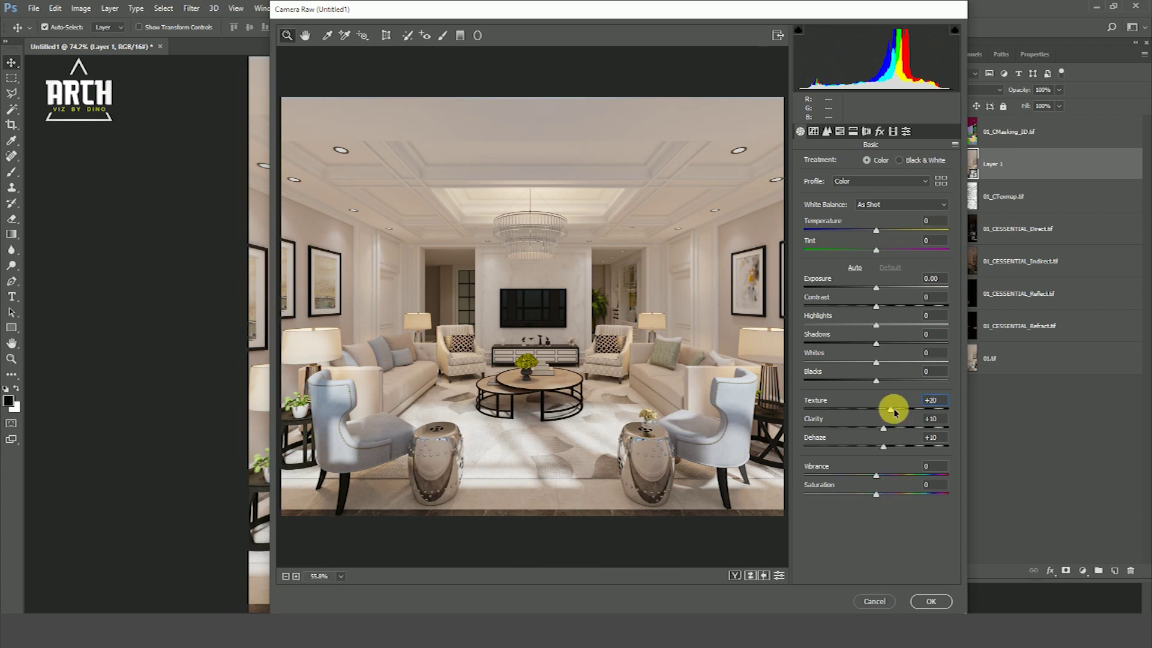
{"action": "left_click_drag", "start_coordinate": [892, 411], "coordinate": [947, 414]}
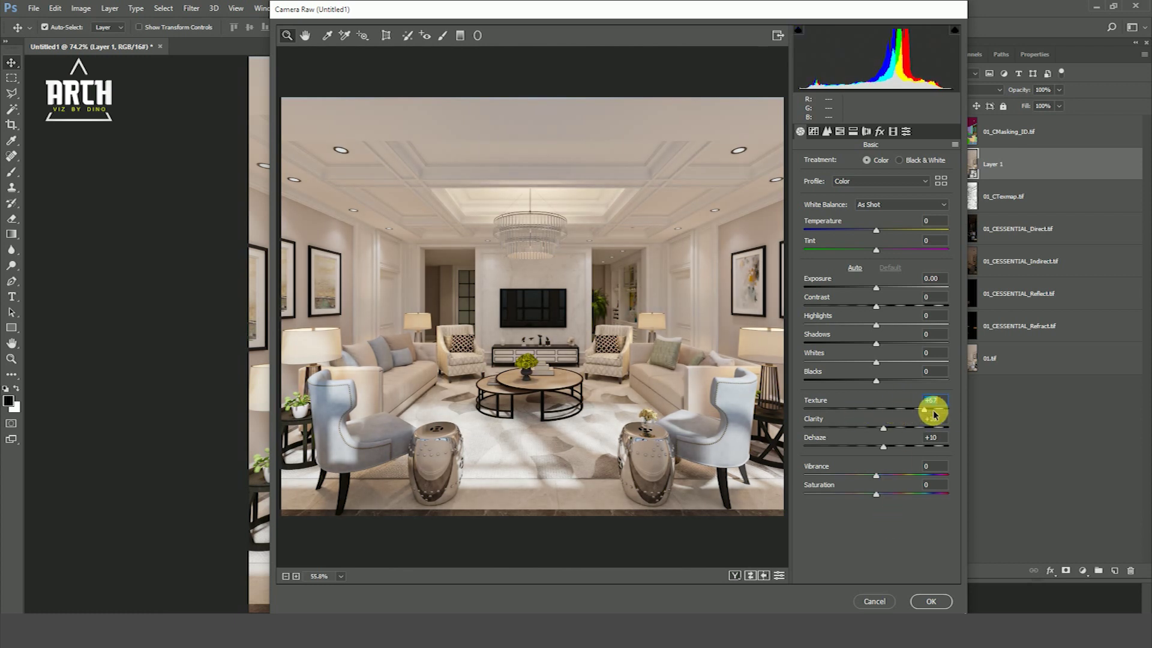
{"action": "left_click_drag", "start_coordinate": [946, 414], "coordinate": [903, 417]}
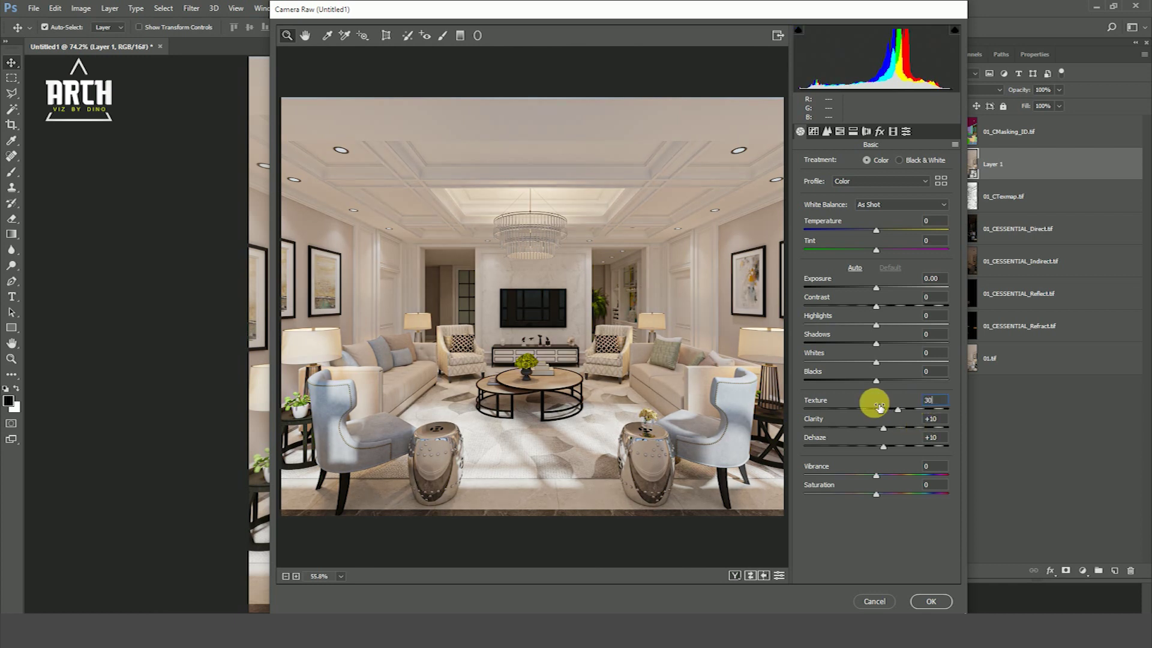
Set Vibrance and Saturation to +10 and lift Shadows to +10.
{"action": "left_click", "coordinate": [936, 466]}
{"action": "type", "text": "10"}
{"action": "key", "text": "Tab"}
{"action": "type", "text": "+10"}
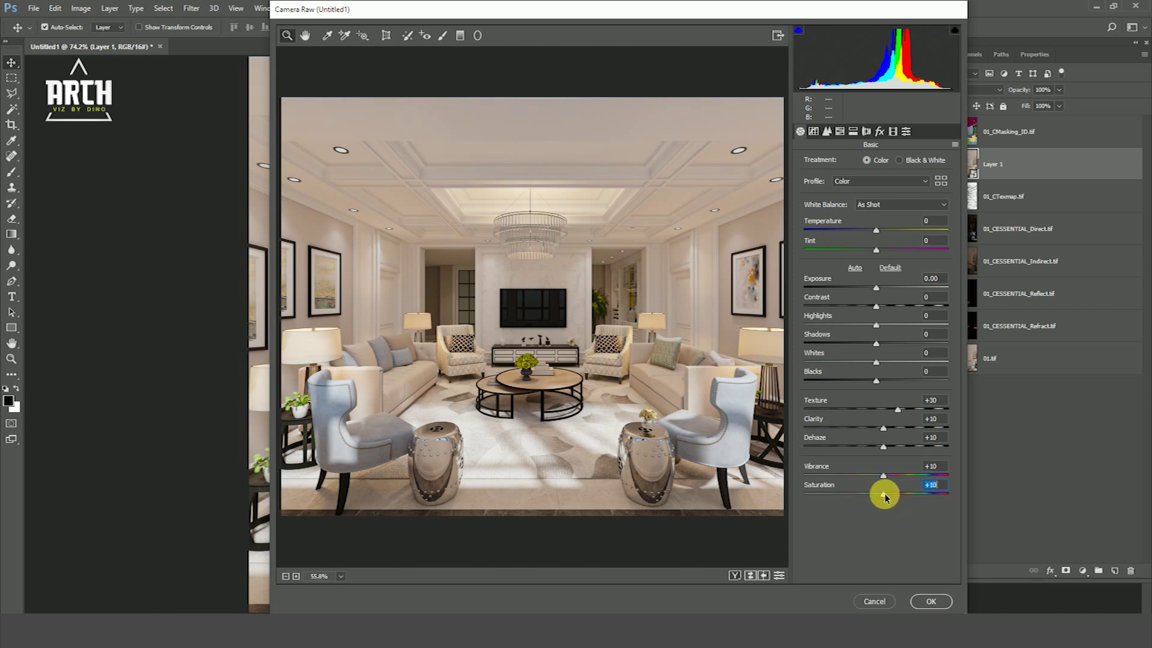
{"action": "mouse_move", "coordinate": [885, 497]}
{"action": "left_mouse_down"}
{"action": "mouse_move", "coordinate": [858, 502]}
{"action": "mouse_move", "coordinate": [885, 497]}
{"action": "left_mouse_up"}
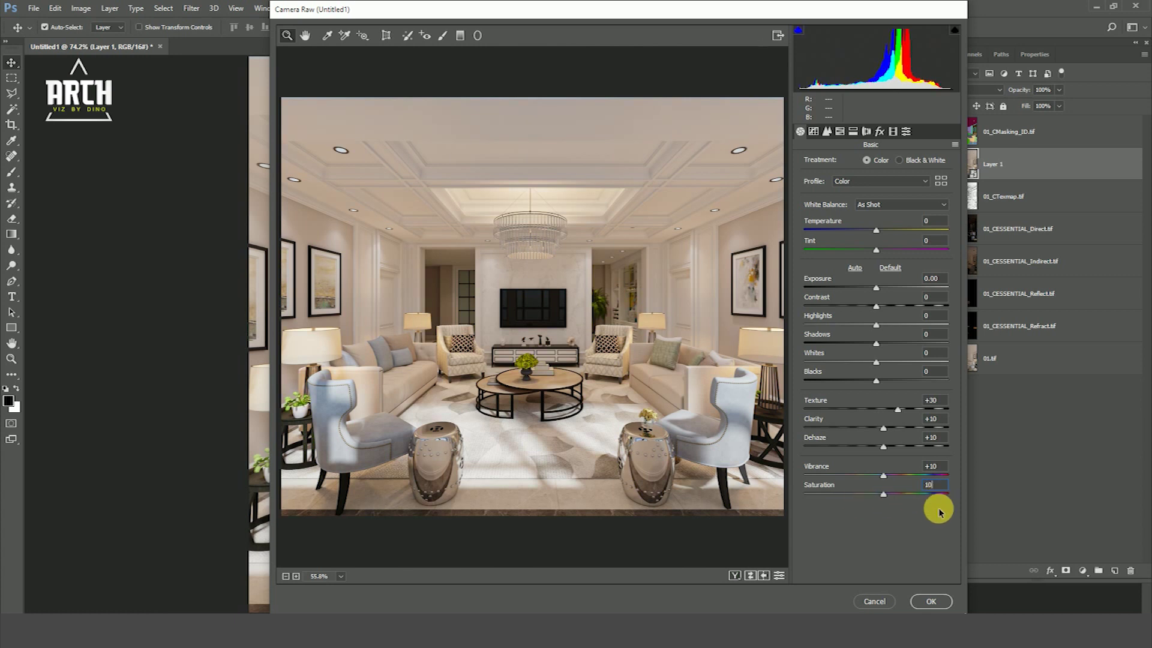
{"action": "mouse_move", "coordinate": [877, 291]}
{"action": "left_mouse_down"}
{"action": "mouse_move", "coordinate": [894, 306]}
{"action": "mouse_move", "coordinate": [868, 325]}
{"action": "left_mouse_up"}
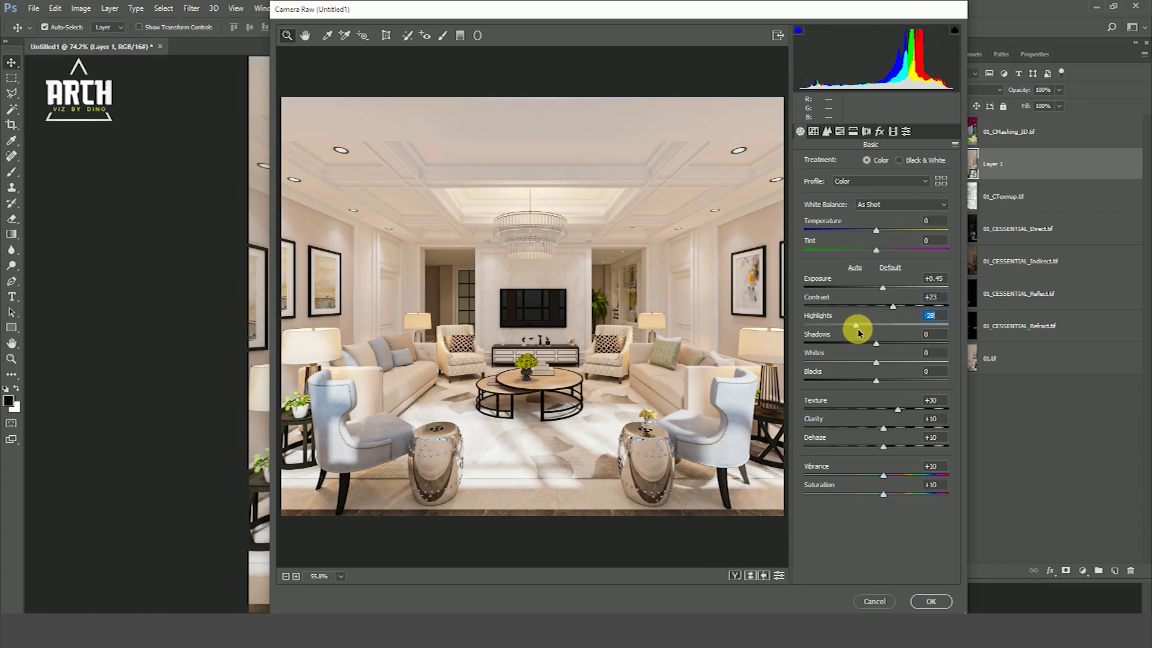
{"action": "type", "text": "0"}
{"action": "left_click_drag", "start_coordinate": [878, 345], "coordinate": [888, 344]}
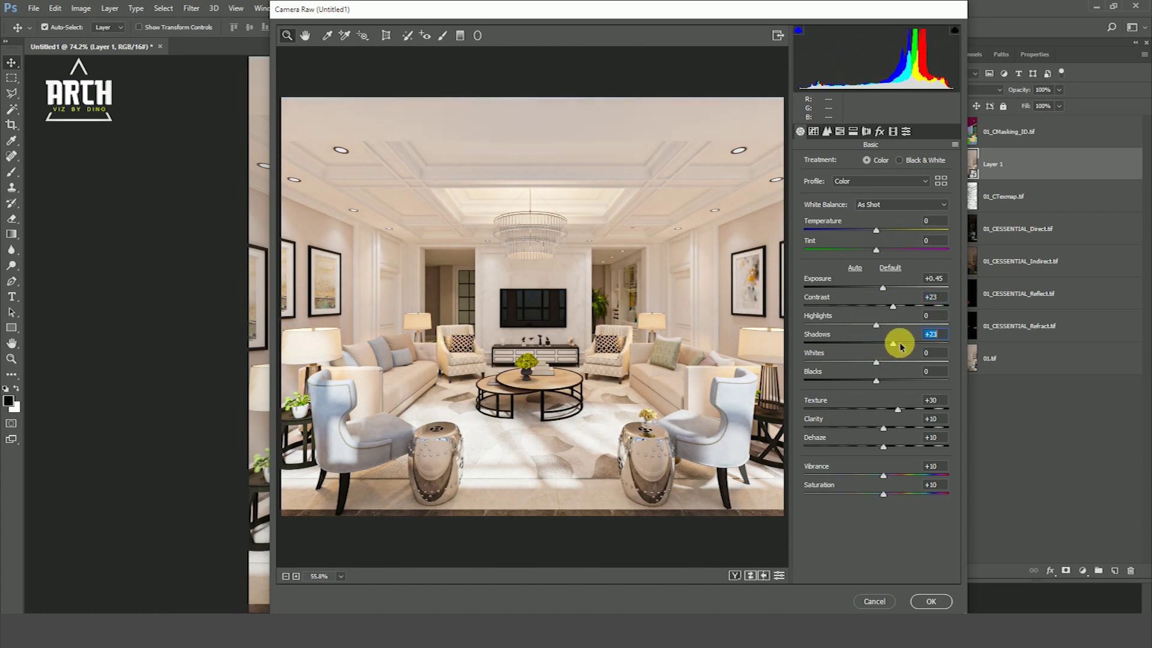
{"action": "left_click_drag", "start_coordinate": [888, 344], "coordinate": [884, 343]}
Keep Exposure at 0, set Whites +5 and Blacks +50, and apply the Camera Raw settings.
{"action": "left_click", "coordinate": [933, 279]}
{"action": "type", "text": "0"}
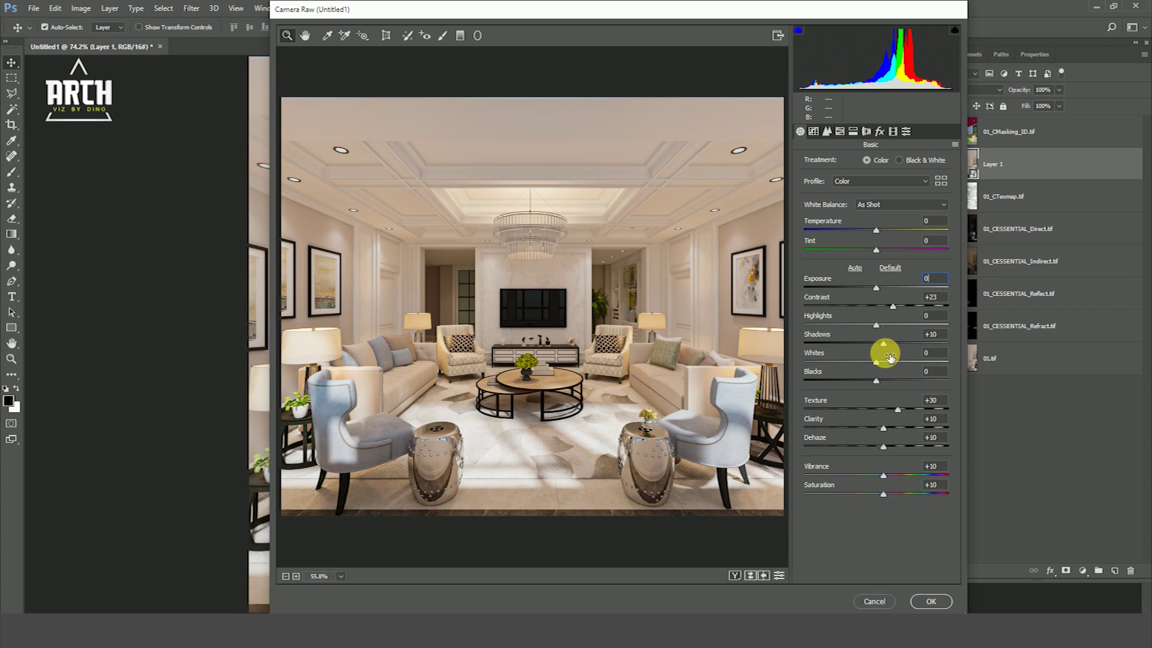
{"action": "mouse_move", "coordinate": [876, 364]}
{"action": "left_mouse_down"}
{"action": "mouse_move", "coordinate": [917, 360]}
{"action": "mouse_move", "coordinate": [882, 366]}
{"action": "mouse_move", "coordinate": [931, 380]}
{"action": "mouse_move", "coordinate": [910, 381]}
{"action": "mouse_move", "coordinate": [921, 380]}
{"action": "left_mouse_up"}
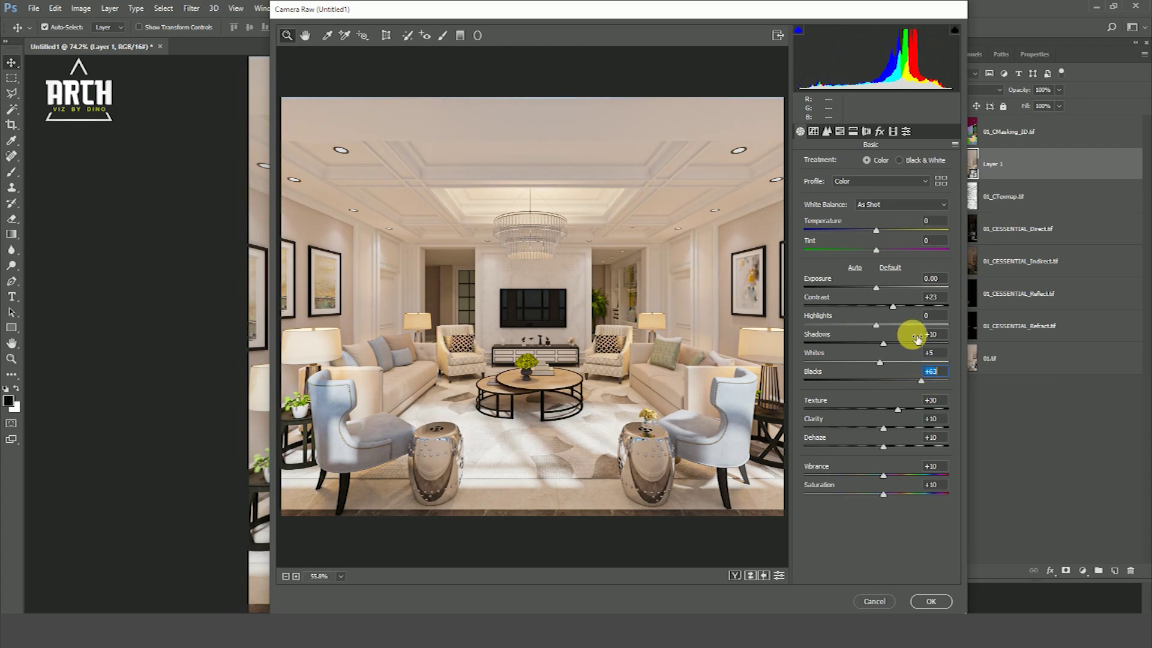
{"action": "type", "text": "50"}
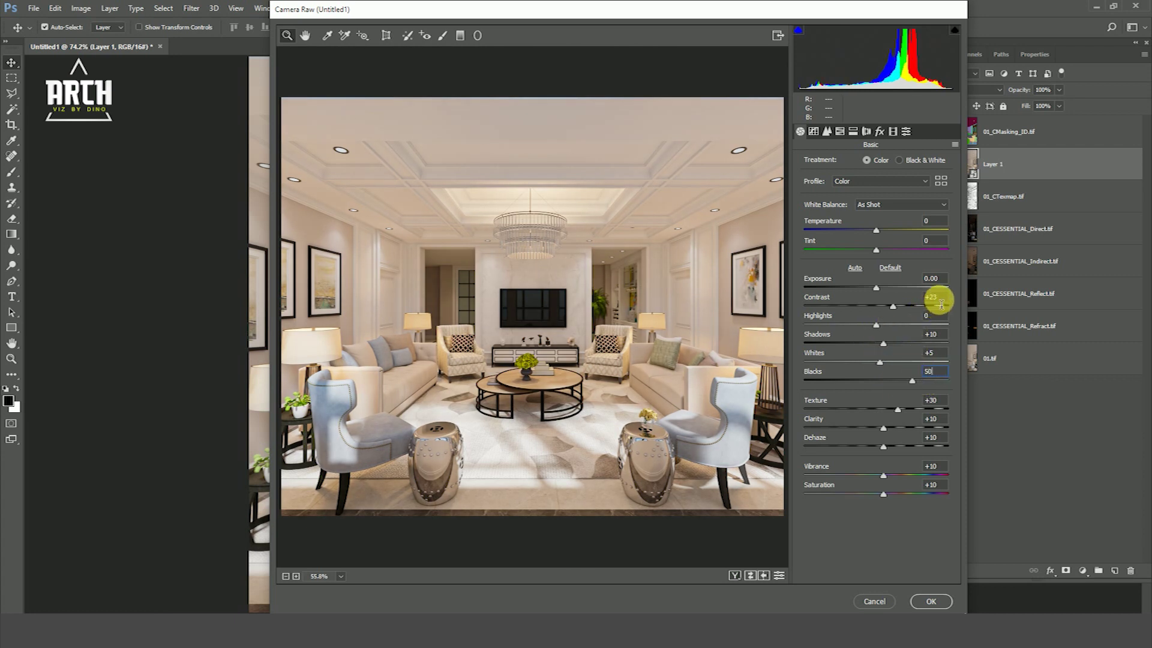
{"action": "left_click", "coordinate": [871, 522]}
{"action": "left_click", "coordinate": [924, 602]}
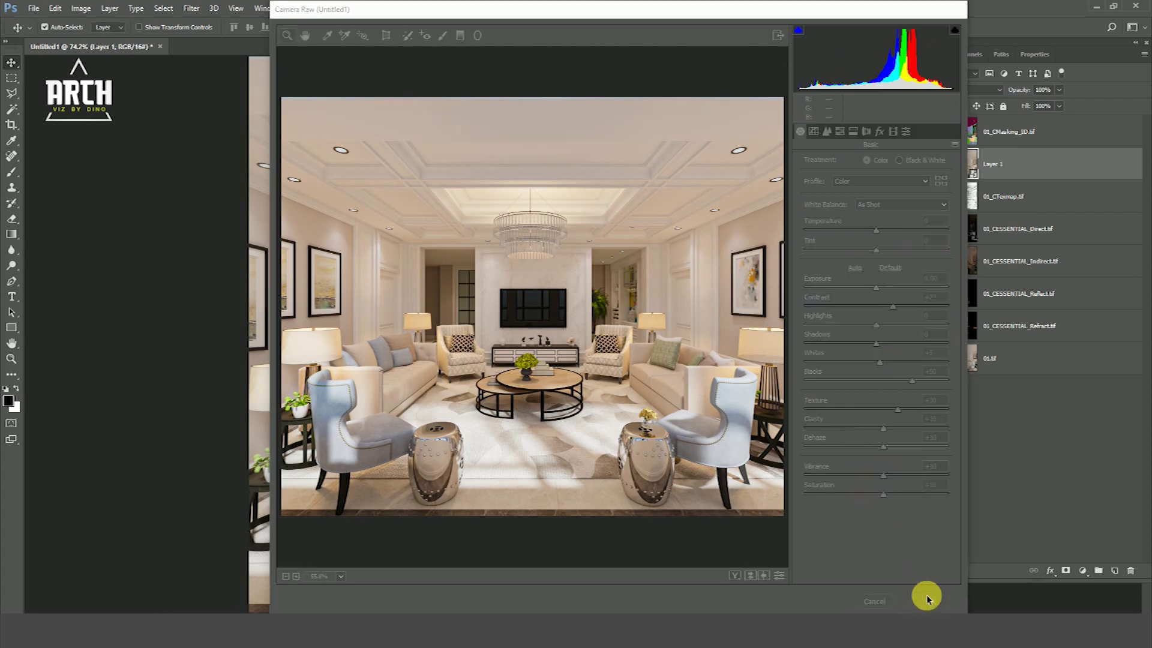
Compare Layer 1 before and after Camera Raw, then make the ID map the active layer.
{"action": "left_click", "coordinate": [933, 164]}
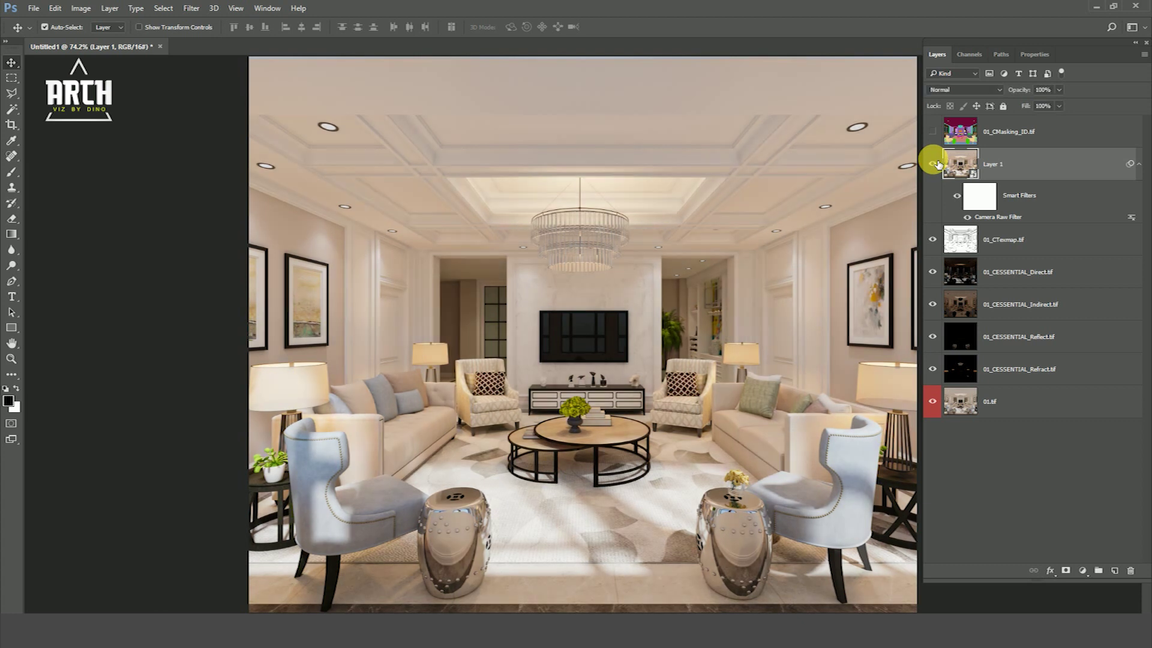
{"action": "left_click", "coordinate": [933, 164]}
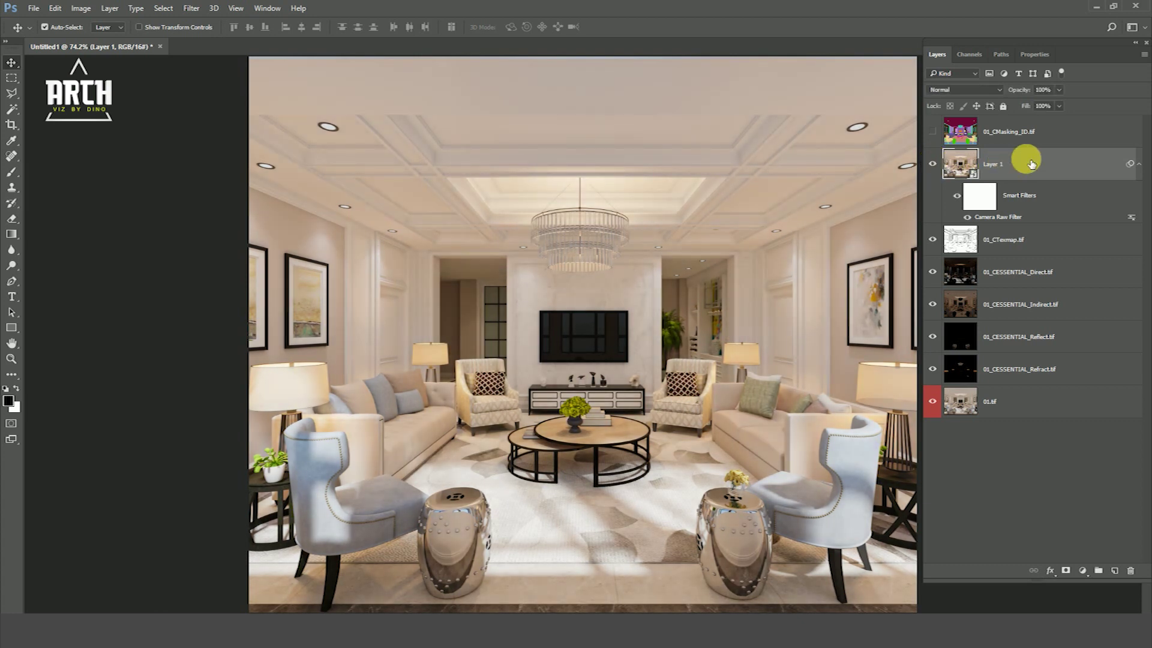
{"action": "left_click", "coordinate": [933, 132]}
{"action": "left_click", "coordinate": [1009, 135]}
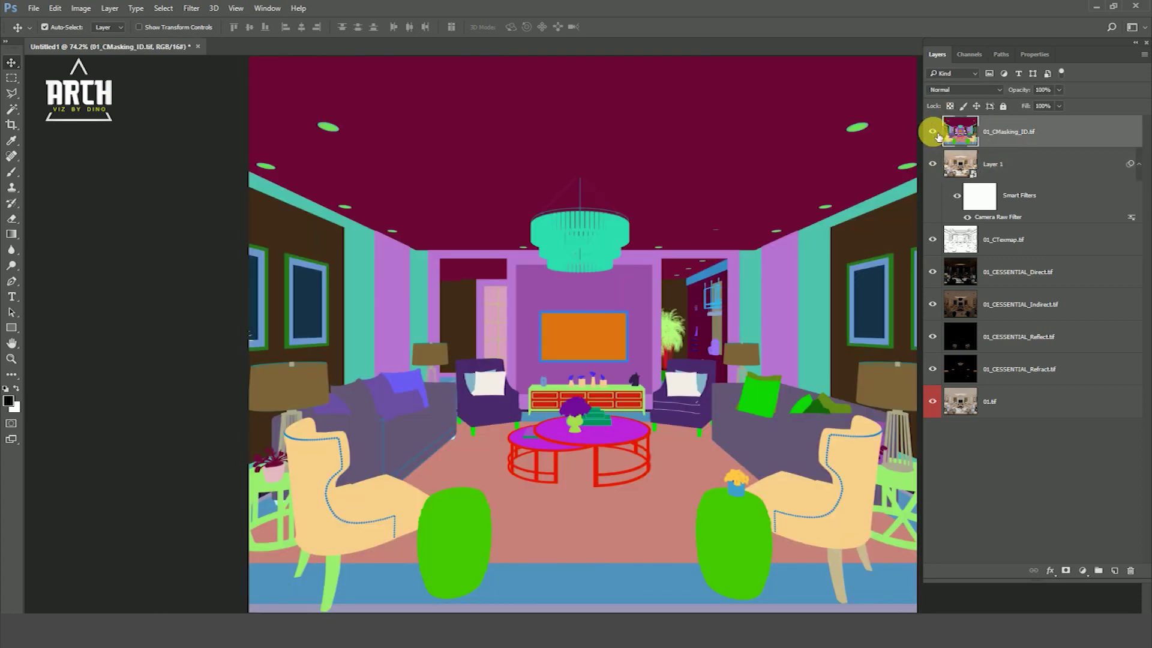
{"action": "left_click", "coordinate": [933, 132]}
{"action": "left_click", "coordinate": [933, 132]}
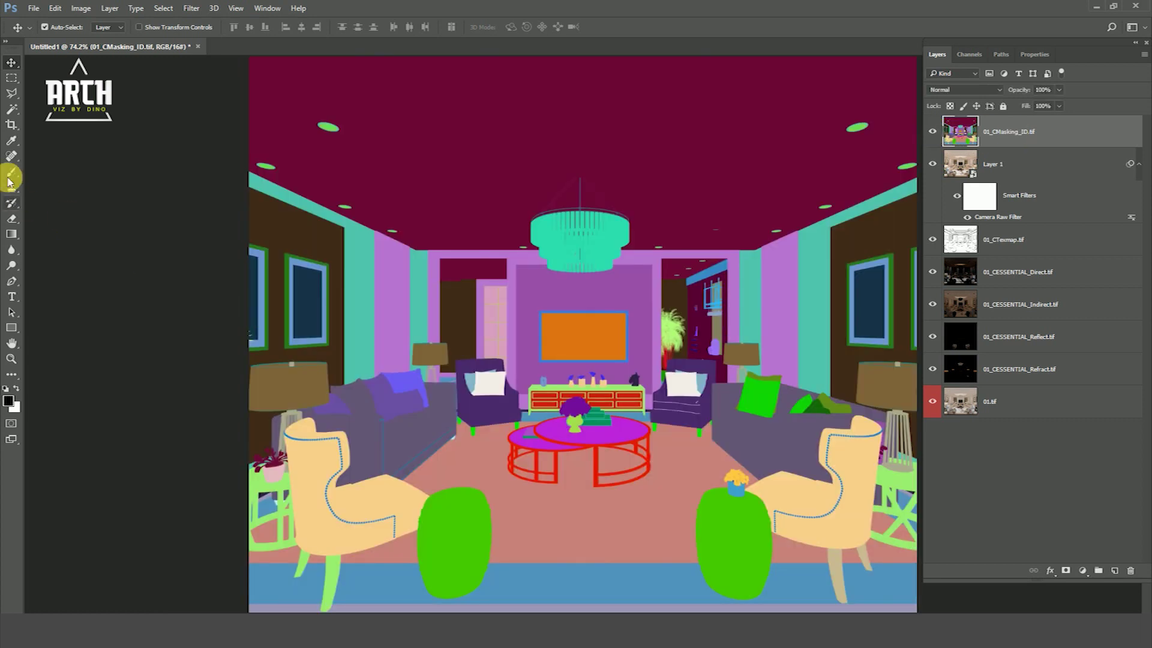
Magic-wand the brown side wall panels on the ID map, hide it, and select Layer 1.
{"action": "left_click", "coordinate": [14, 110]}
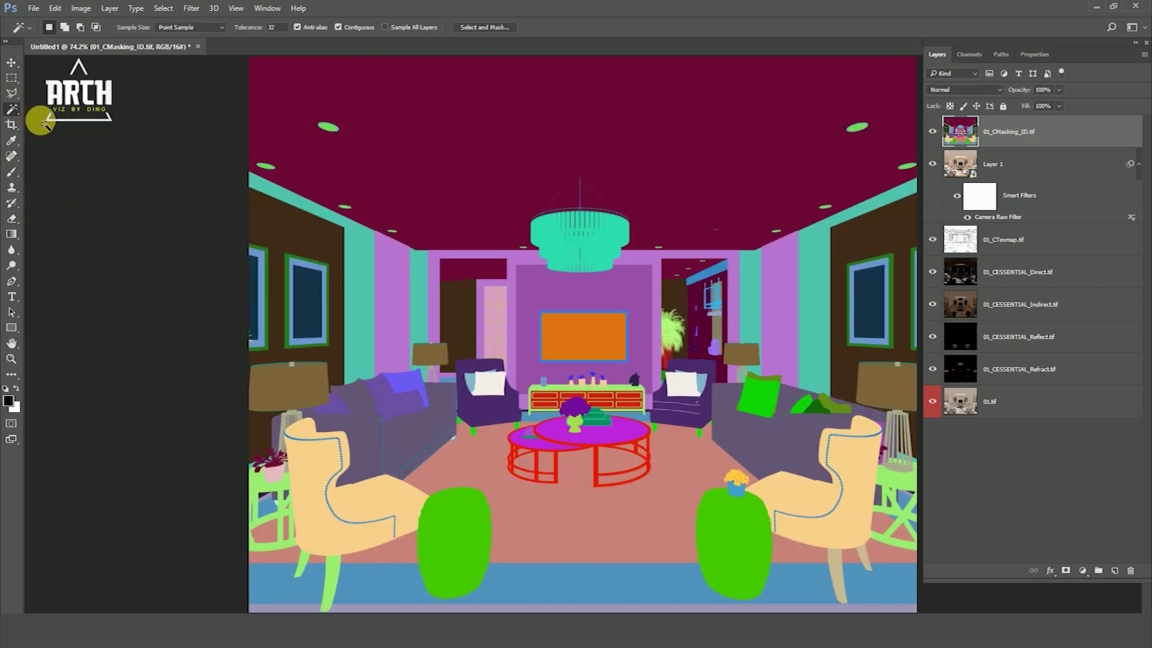
{"action": "left_click", "coordinate": [848, 240]}
{"action": "left_click", "coordinate": [278, 228], "text": "shift"}
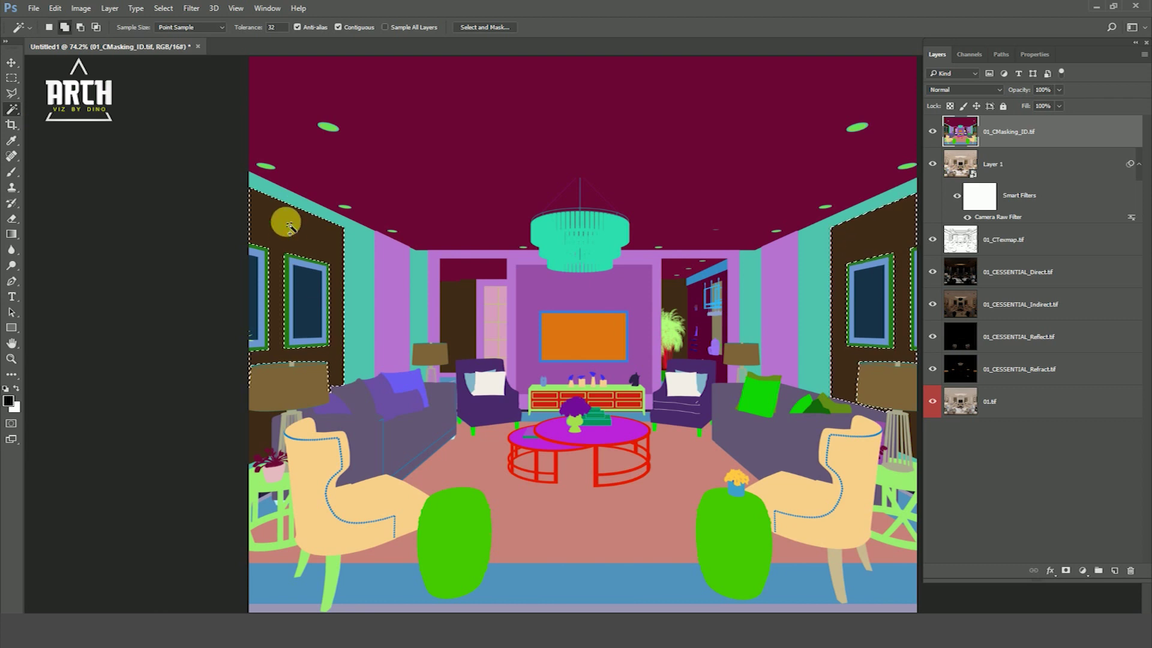
{"action": "left_click", "coordinate": [268, 436], "text": "shift"}
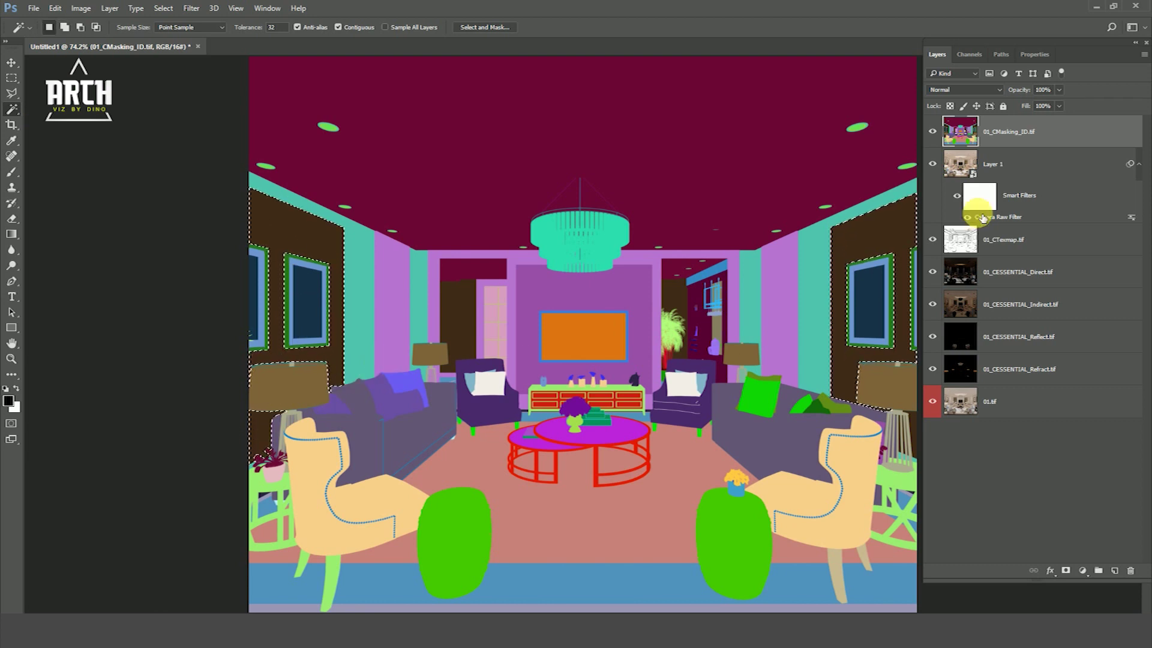
{"action": "left_click", "coordinate": [935, 132]}
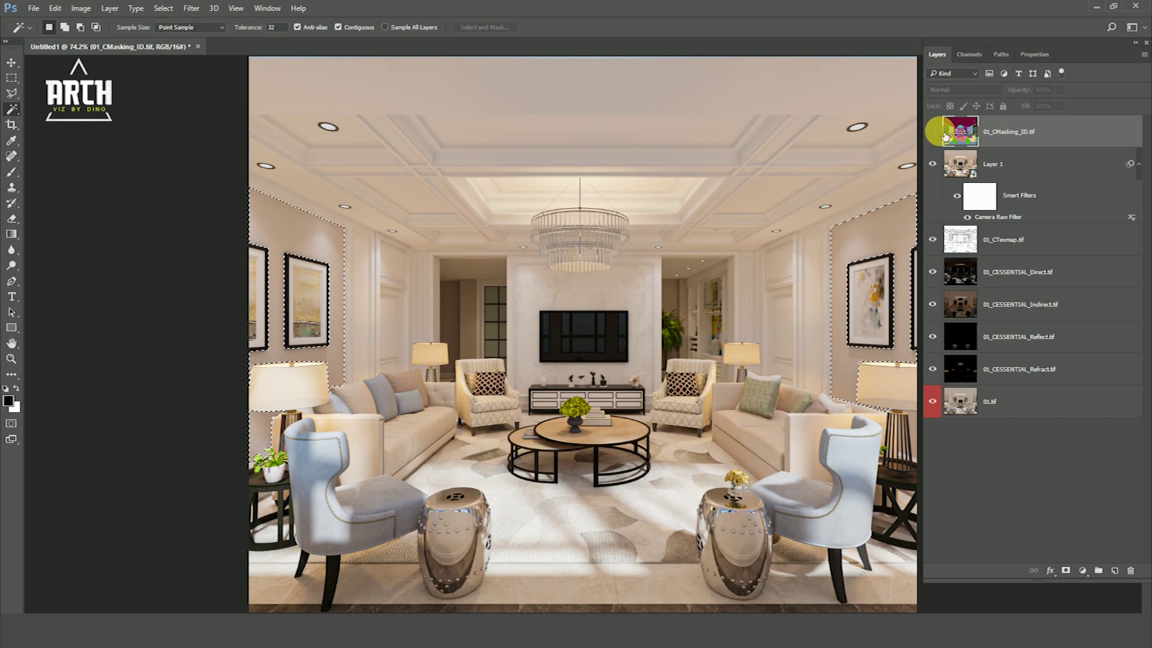
{"action": "left_click", "coordinate": [934, 131]}
{"action": "left_click", "coordinate": [933, 131]}
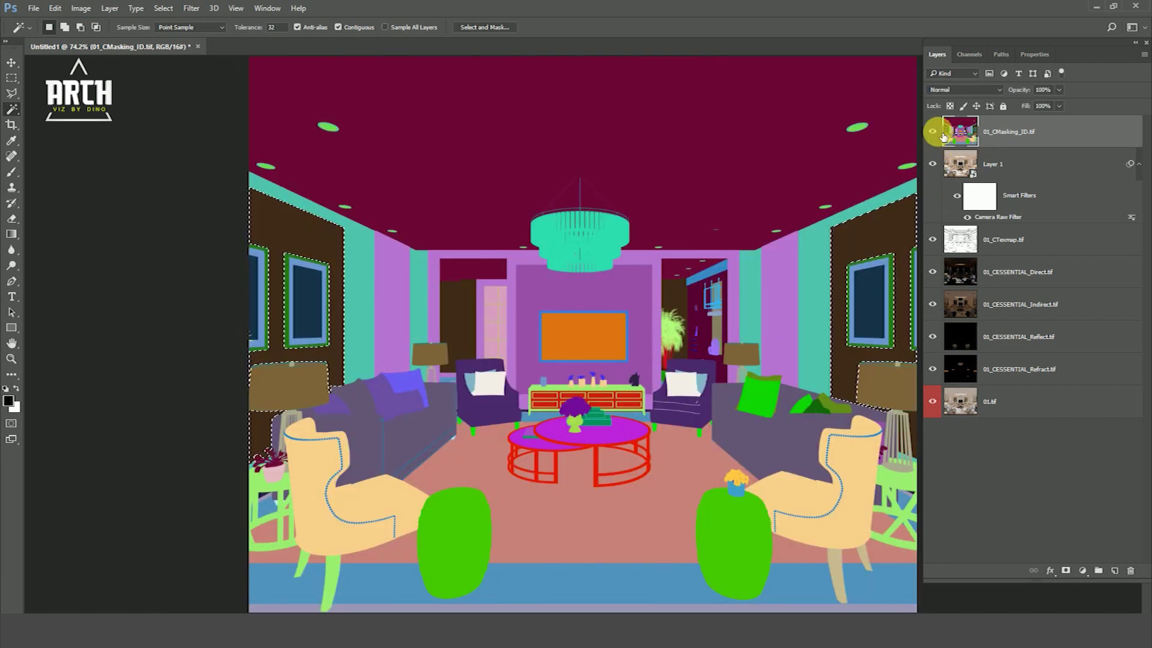
{"action": "left_click", "coordinate": [1063, 174]}
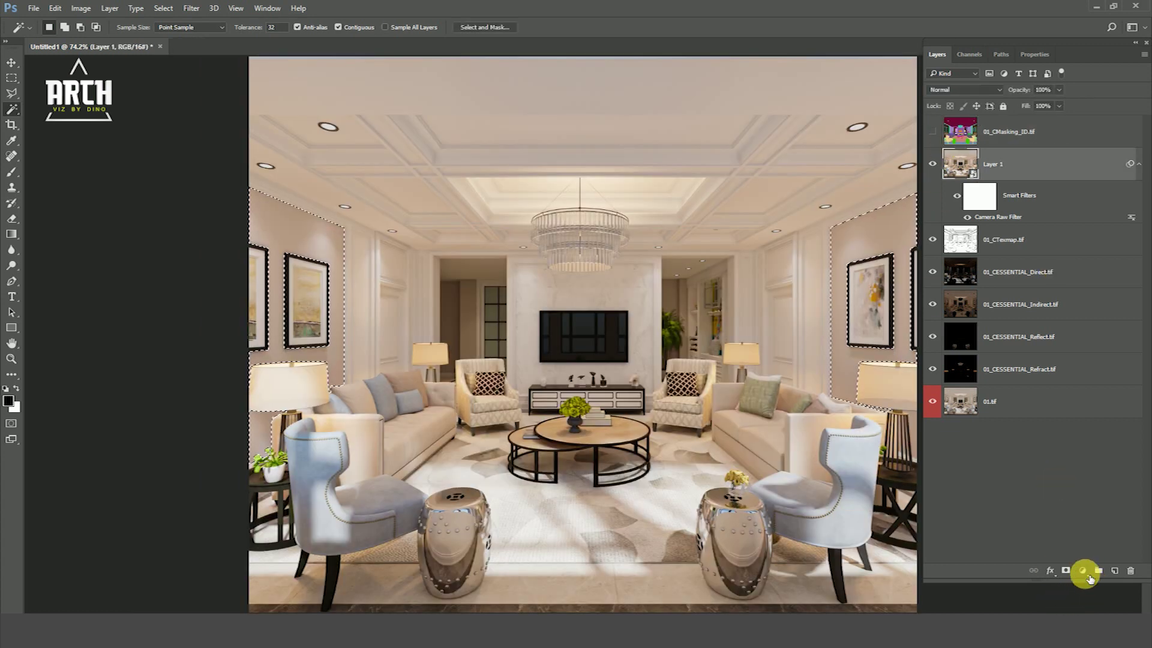
{"action": "left_click", "coordinate": [1088, 576]}
Add a Curves 1 layer on the wall selection with lowered shadows and lifted highlights, then show the ID map.
{"action": "left_click", "coordinate": [1078, 391]}
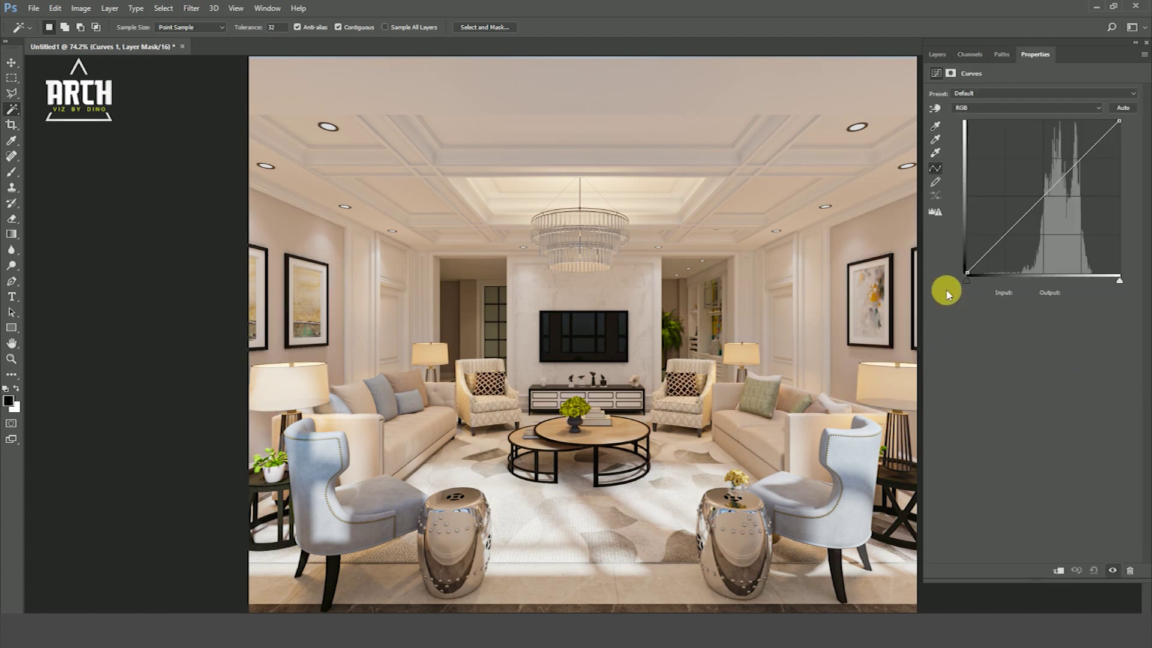
{"action": "left_click_drag", "start_coordinate": [1012, 227], "coordinate": [1012, 242]}
{"action": "left_click_drag", "start_coordinate": [1012, 242], "coordinate": [1015, 245]}
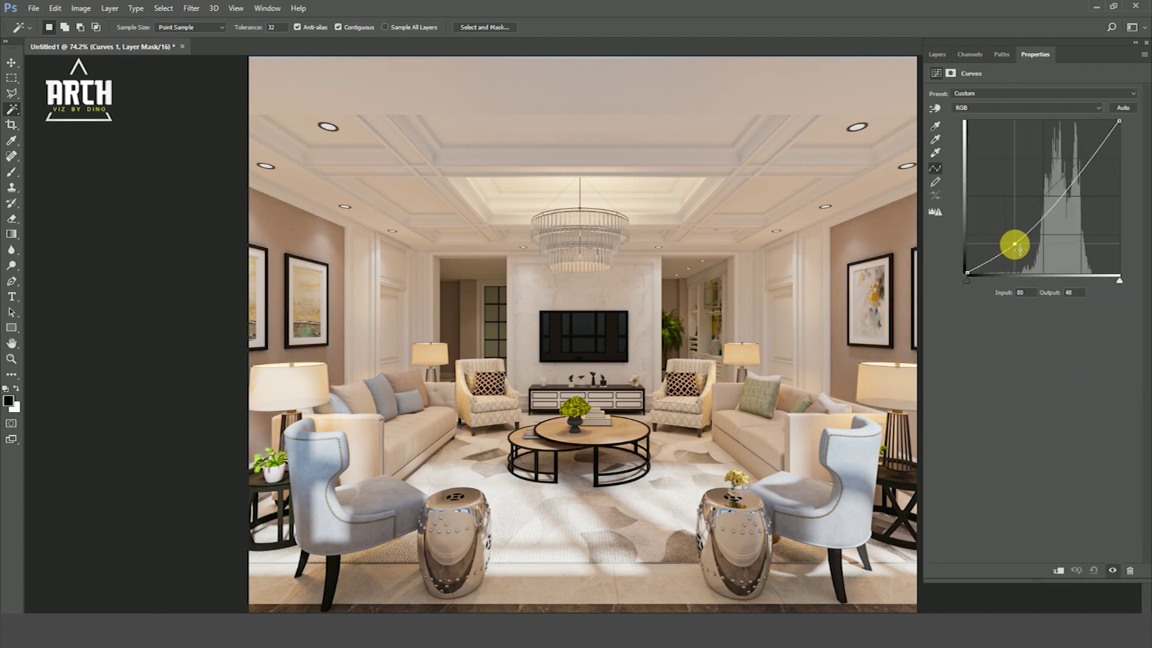
{"action": "left_click_drag", "start_coordinate": [1084, 174], "coordinate": [1078, 167]}
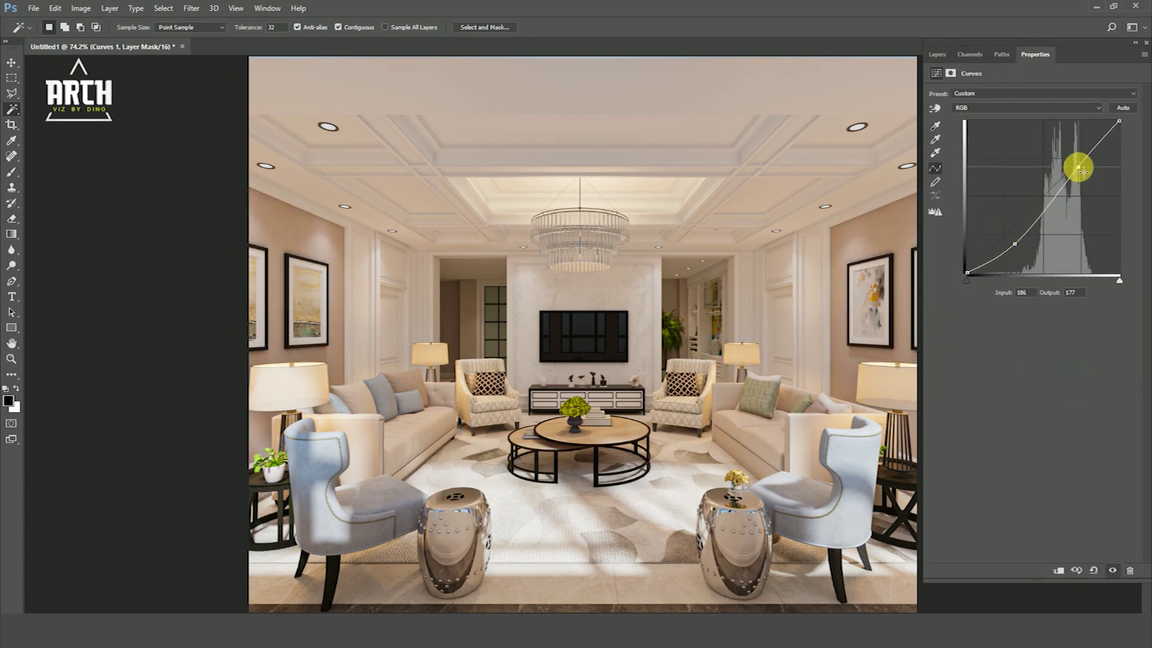
{"action": "left_click", "coordinate": [933, 55]}
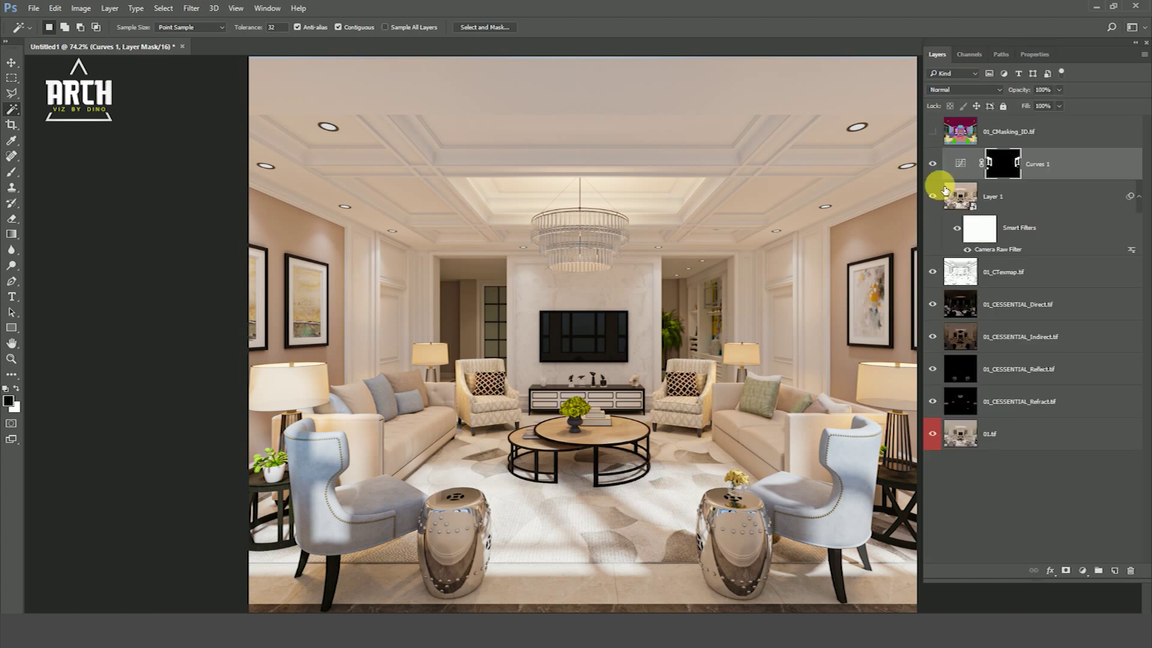
{"action": "left_click", "coordinate": [936, 133]}
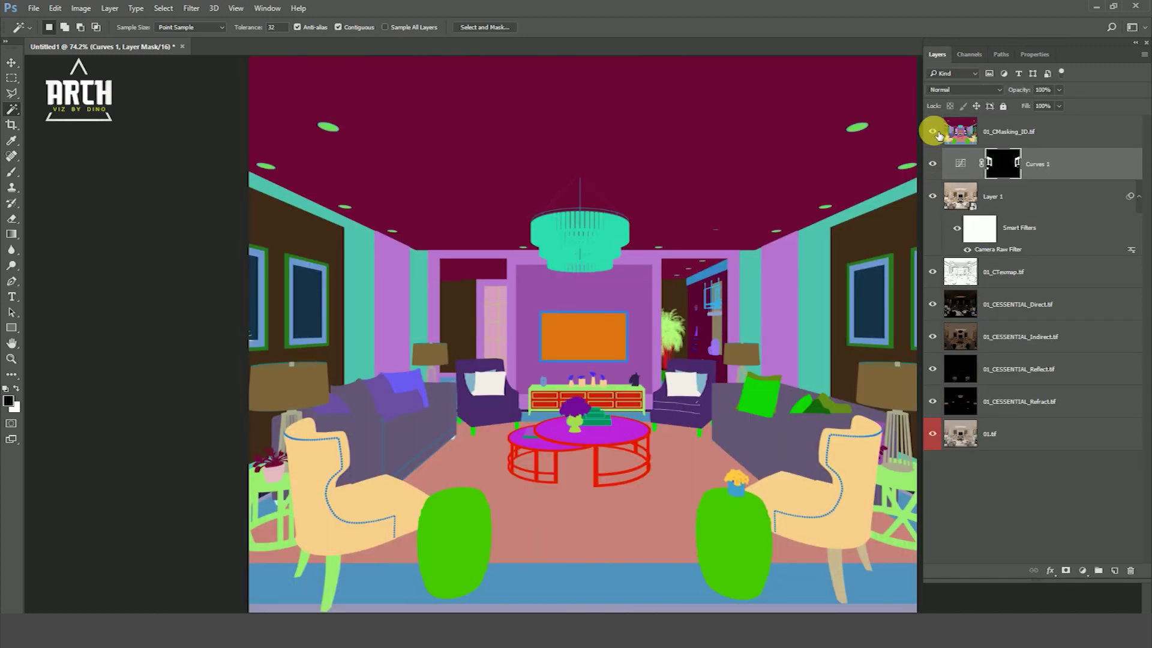
{"action": "left_click", "coordinate": [936, 133]}
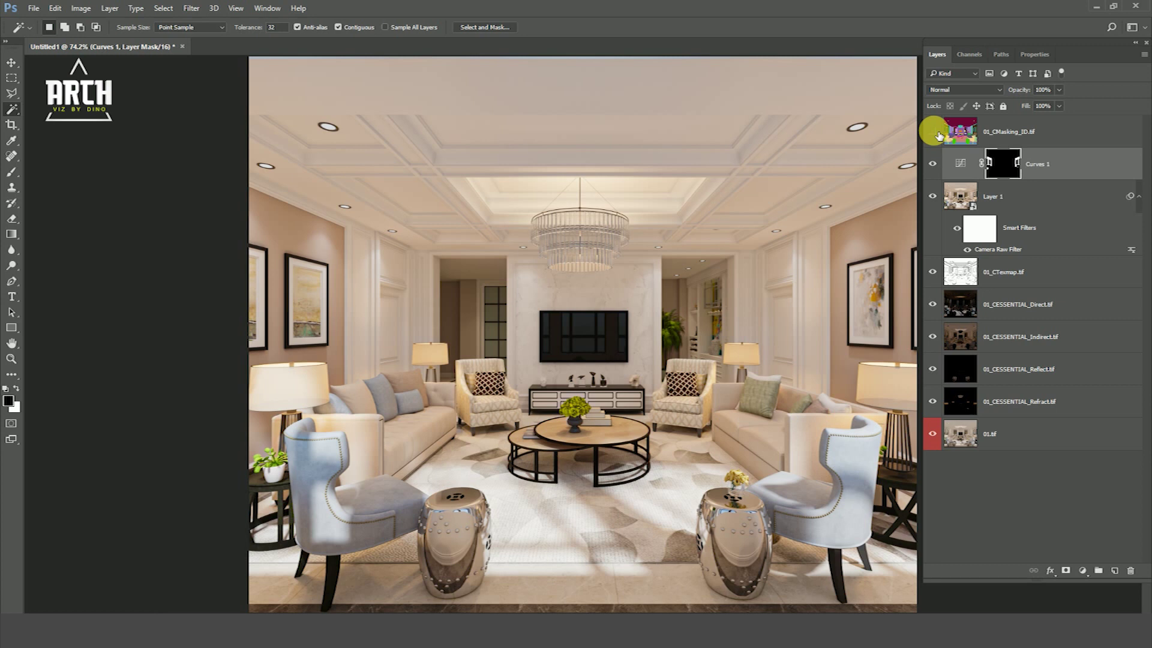
{"action": "left_click", "coordinate": [936, 133]}
{"action": "left_click", "coordinate": [935, 133]}
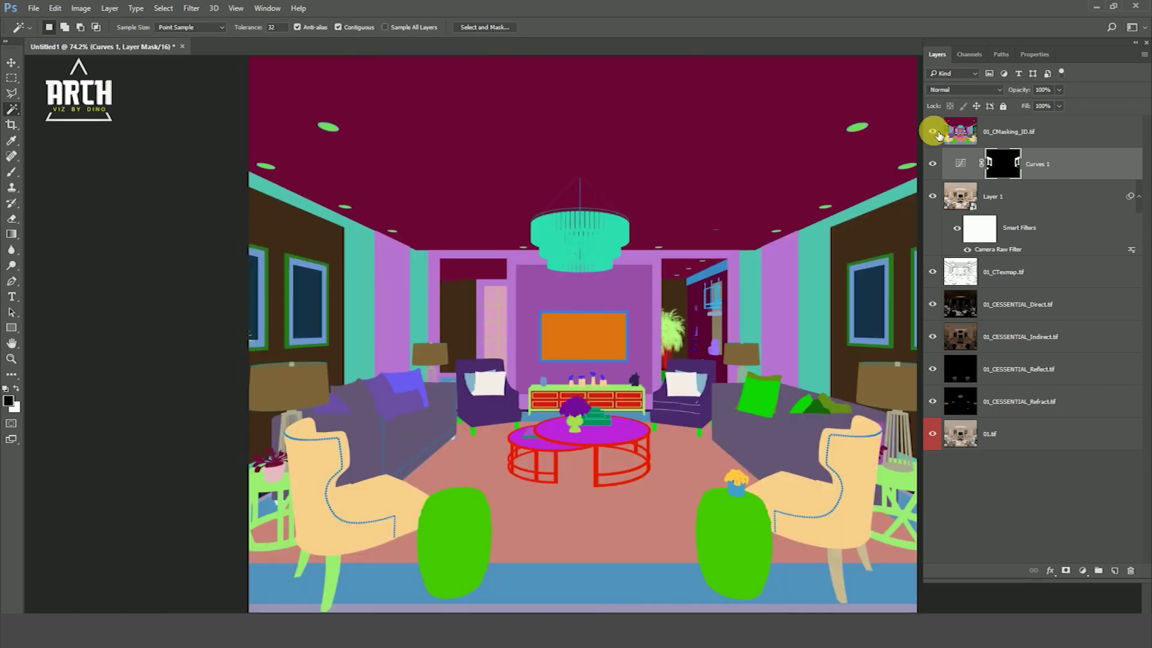
Pick the two front armchairs from the ID map, hide it, and select Layer 1.
{"action": "left_click", "coordinate": [998, 139]}
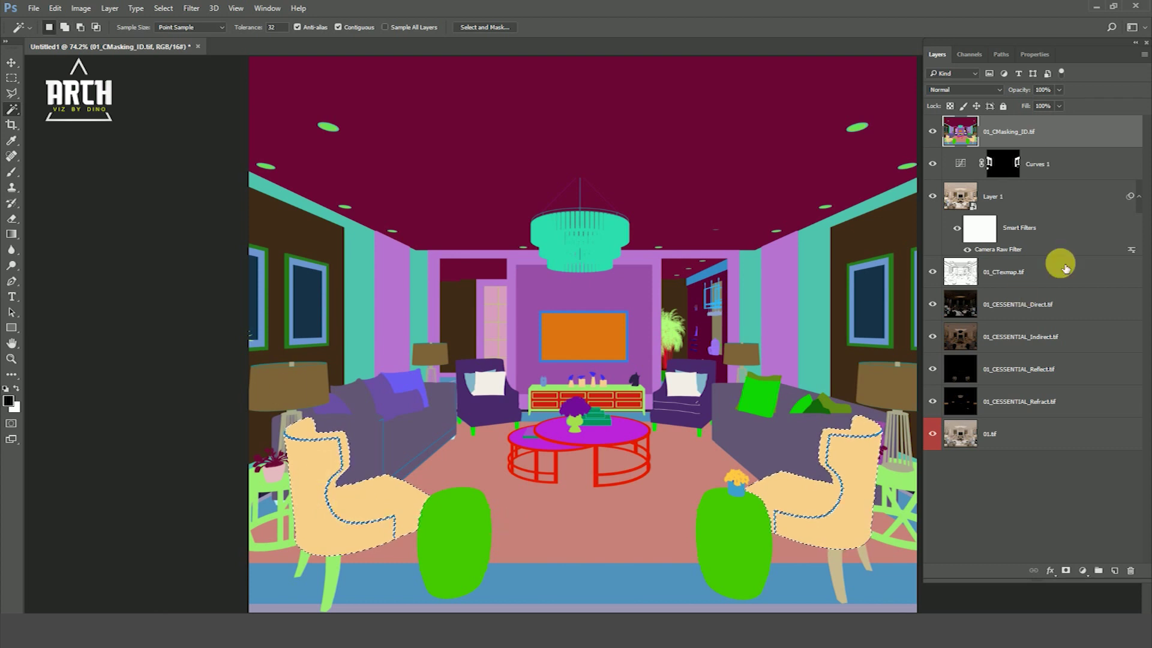
{"action": "left_click", "coordinate": [932, 131]}
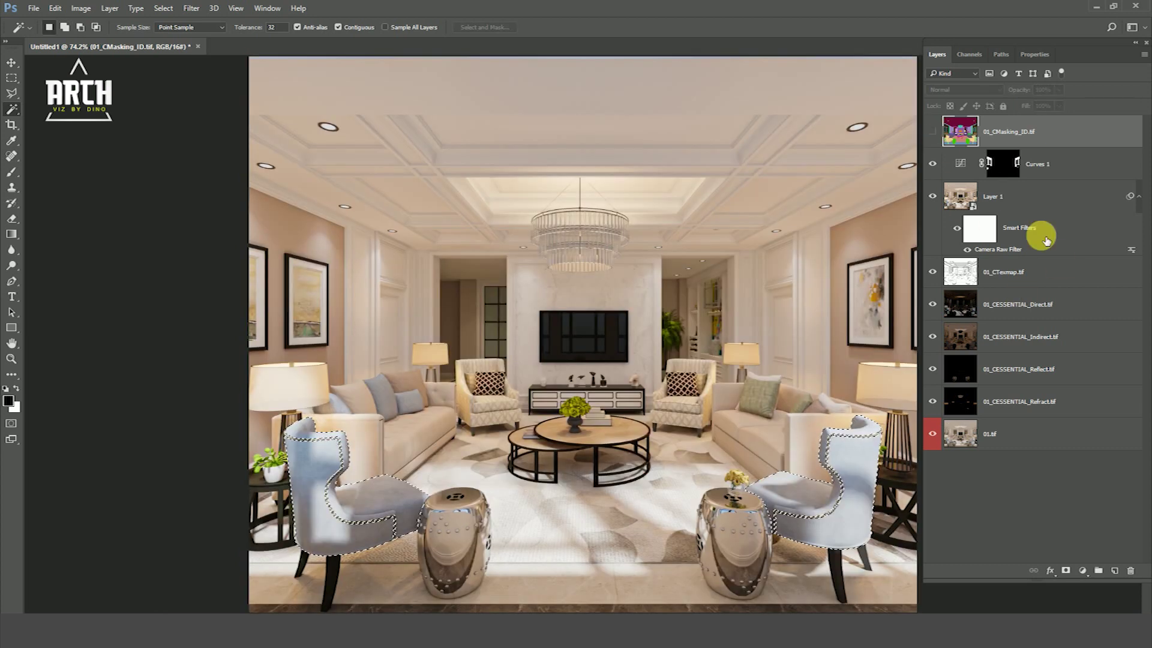
{"action": "left_click", "coordinate": [1029, 198]}
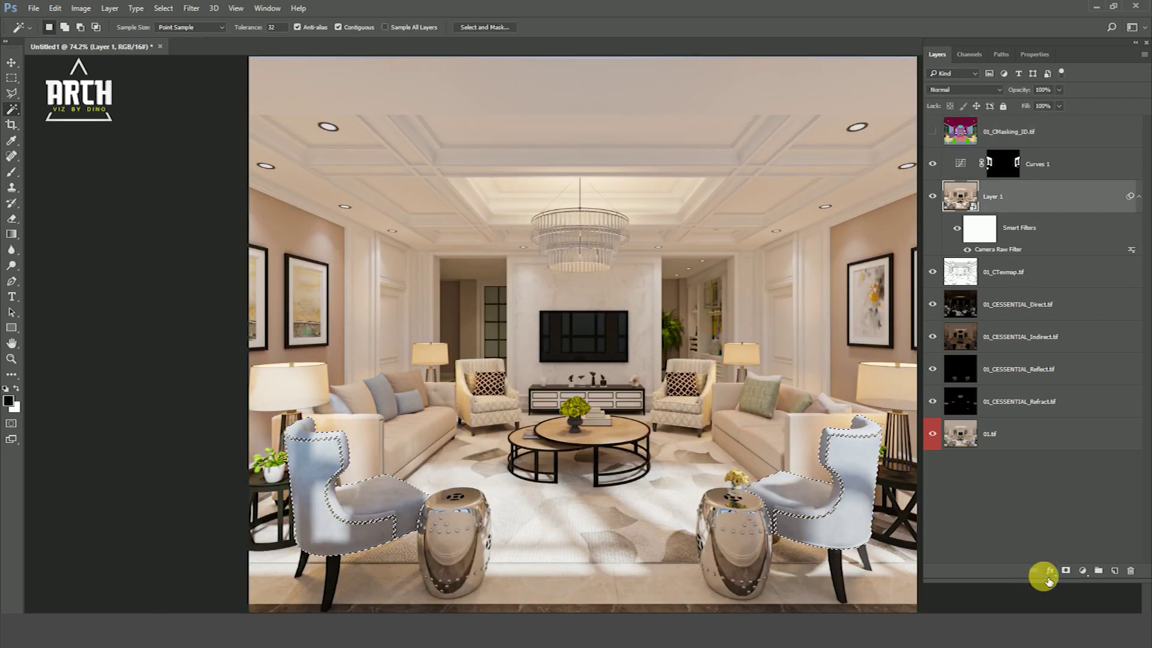
{"action": "left_click", "coordinate": [933, 132]}
{"action": "left_click", "coordinate": [933, 131]}
{"action": "left_click", "coordinate": [933, 132]}
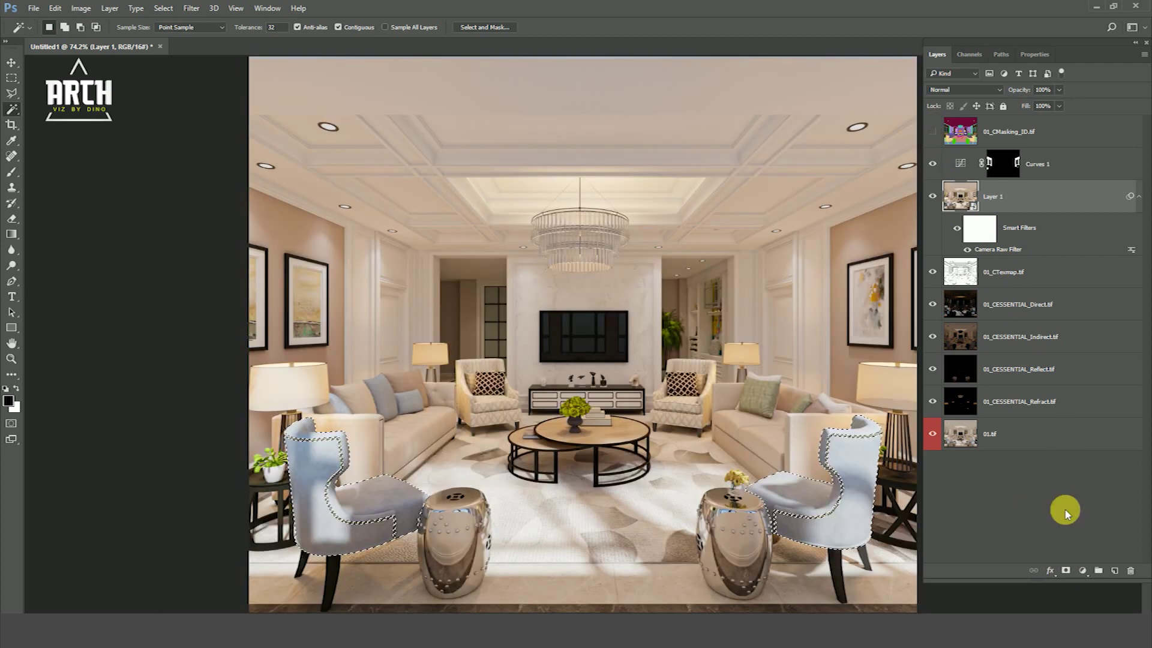
Add a Curves 2 layer on the armchairs, darkening midtones and lifting highlights.
{"action": "left_click", "coordinate": [1085, 571]}
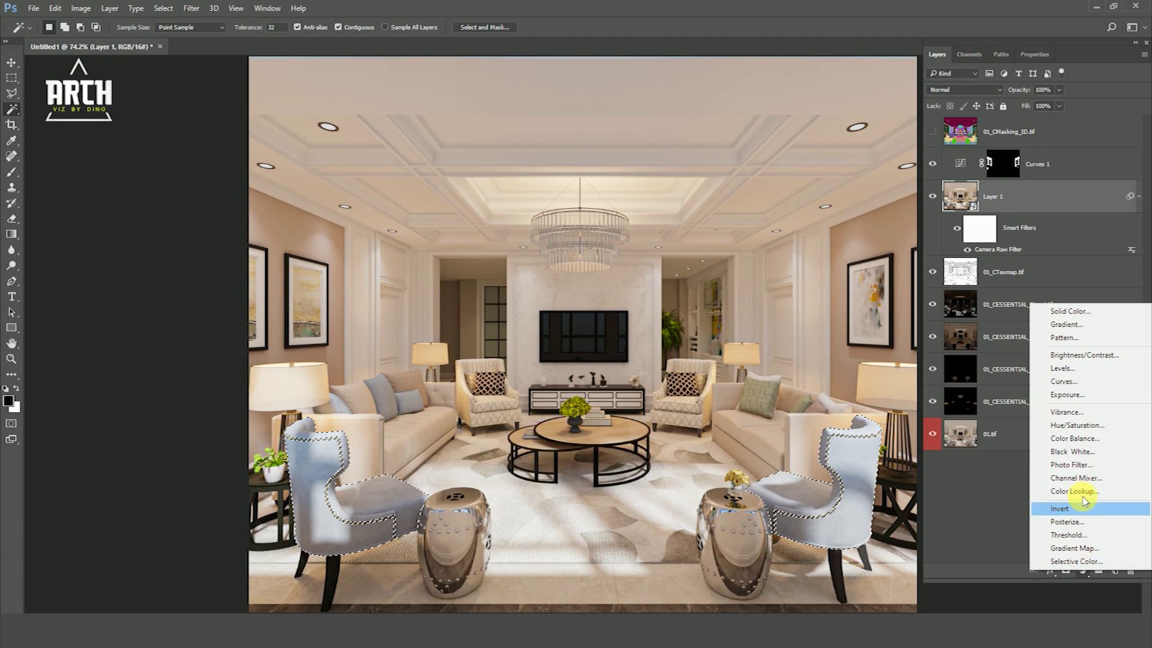
{"action": "left_click", "coordinate": [1085, 384]}
{"action": "left_click_drag", "start_coordinate": [1024, 224], "coordinate": [1024, 235]}
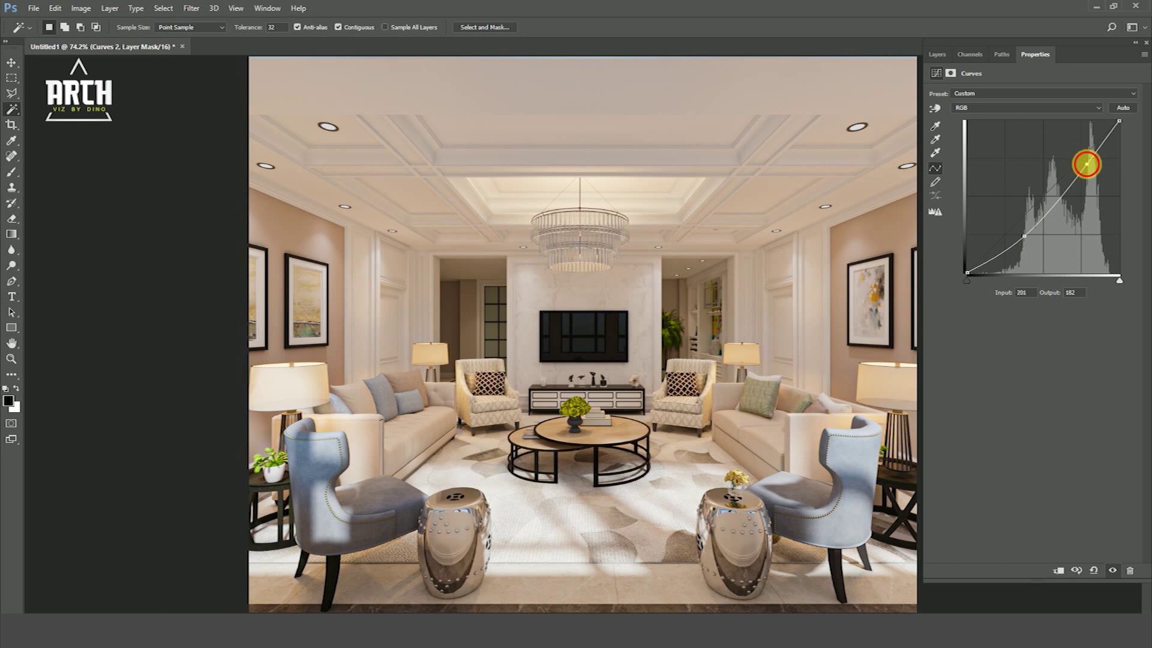
{"action": "left_click_drag", "start_coordinate": [1087, 164], "coordinate": [1085, 160]}
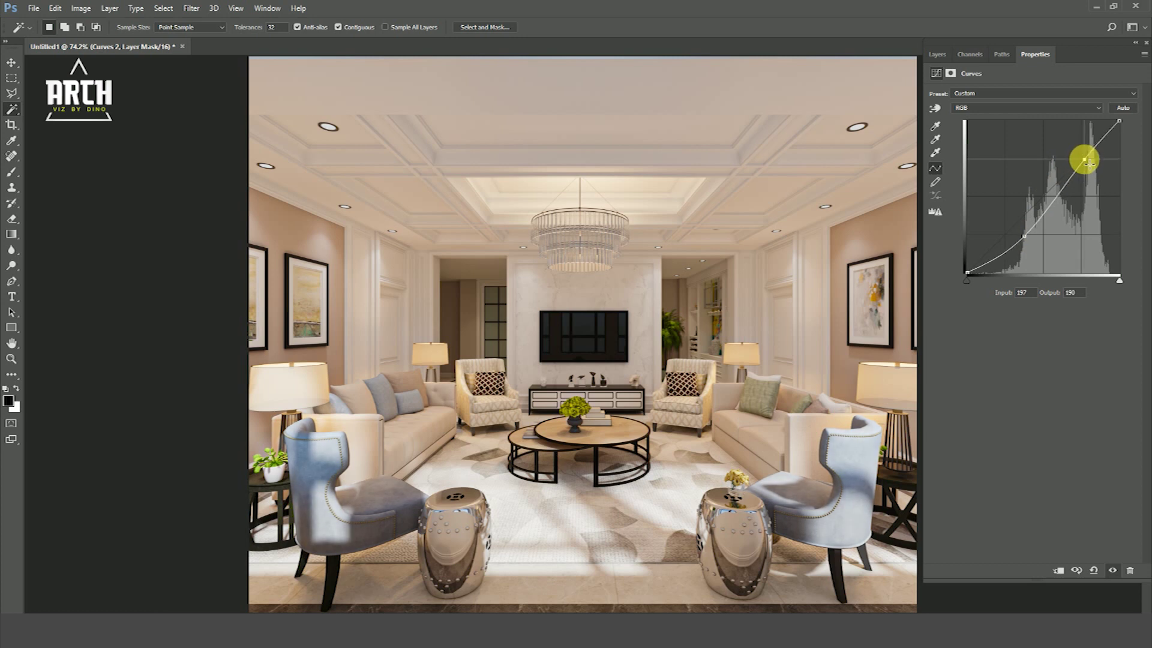
{"action": "left_click", "coordinate": [937, 54]}
{"action": "left_click", "coordinate": [933, 196]}
{"action": "left_click", "coordinate": [933, 196]}
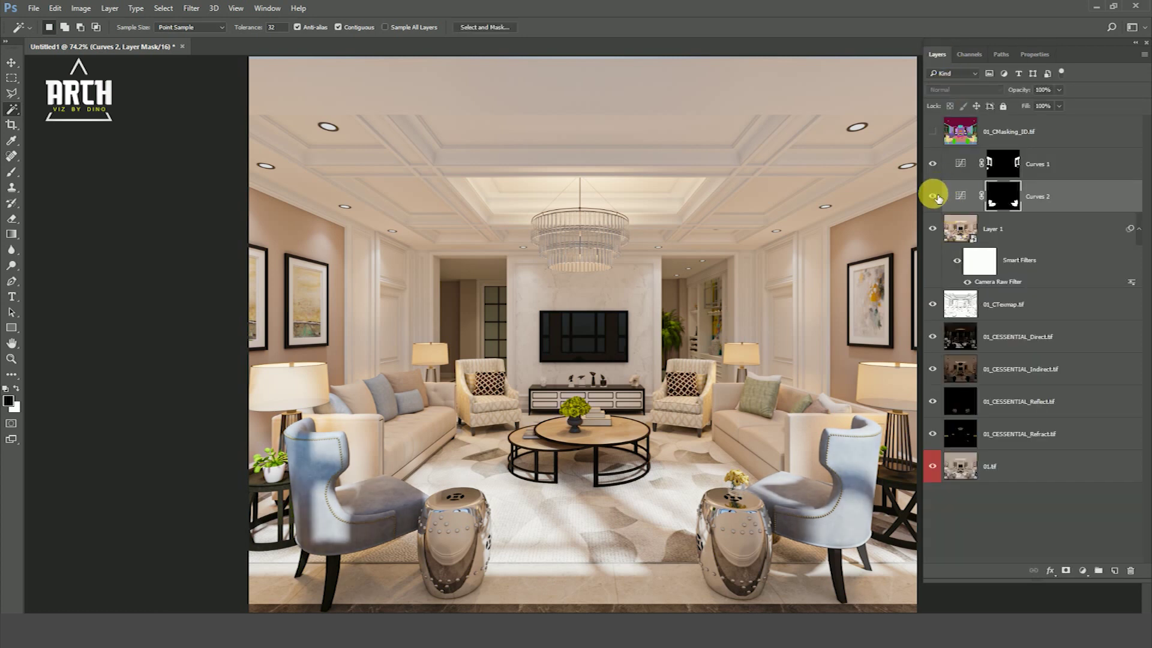
Magic-wand three rug regions on the 01_CMasking_ID map, then hide the map.
{"action": "left_click", "coordinate": [999, 229]}
{"action": "left_click", "coordinate": [942, 135]}
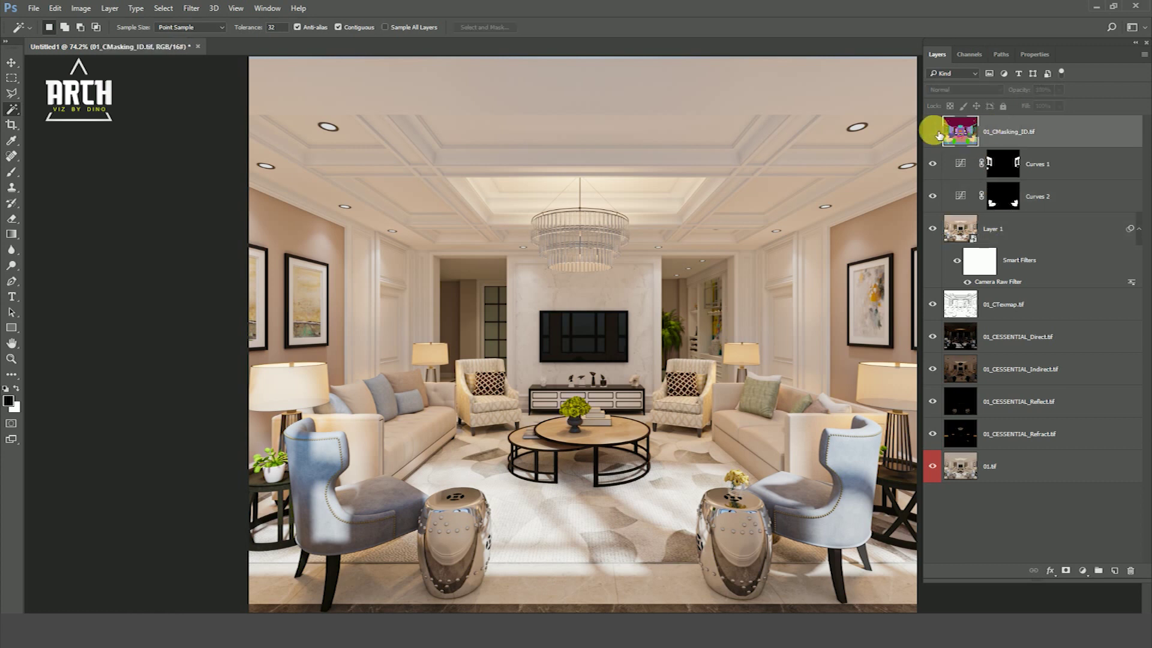
{"action": "left_click", "coordinate": [933, 131]}
{"action": "left_click", "coordinate": [661, 468]}
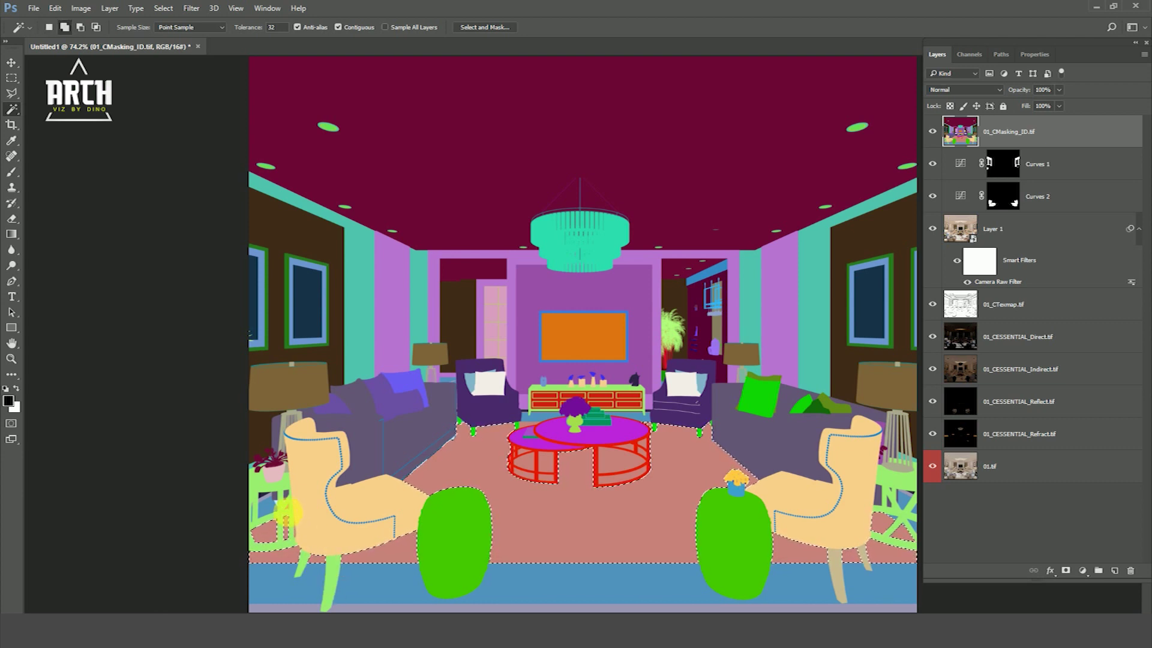
{"action": "left_click", "coordinate": [300, 540], "text": "shift"}
{"action": "left_click", "coordinate": [330, 581], "text": "shift"}
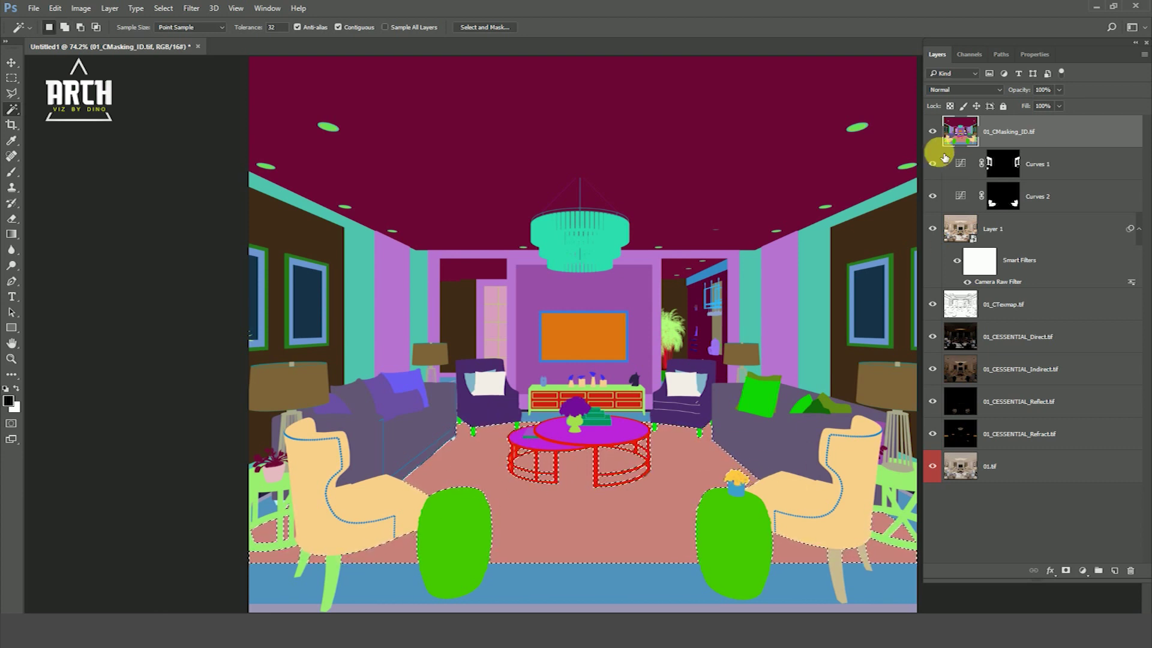
{"action": "left_click", "coordinate": [932, 131]}
Add Curves 3 above Curves 1 with an S-curve that darkens rug midtones and brightens highlights.
{"action": "left_click", "coordinate": [1068, 164]}
{"action": "left_click", "coordinate": [1083, 571]}
{"action": "left_click", "coordinate": [1075, 383]}
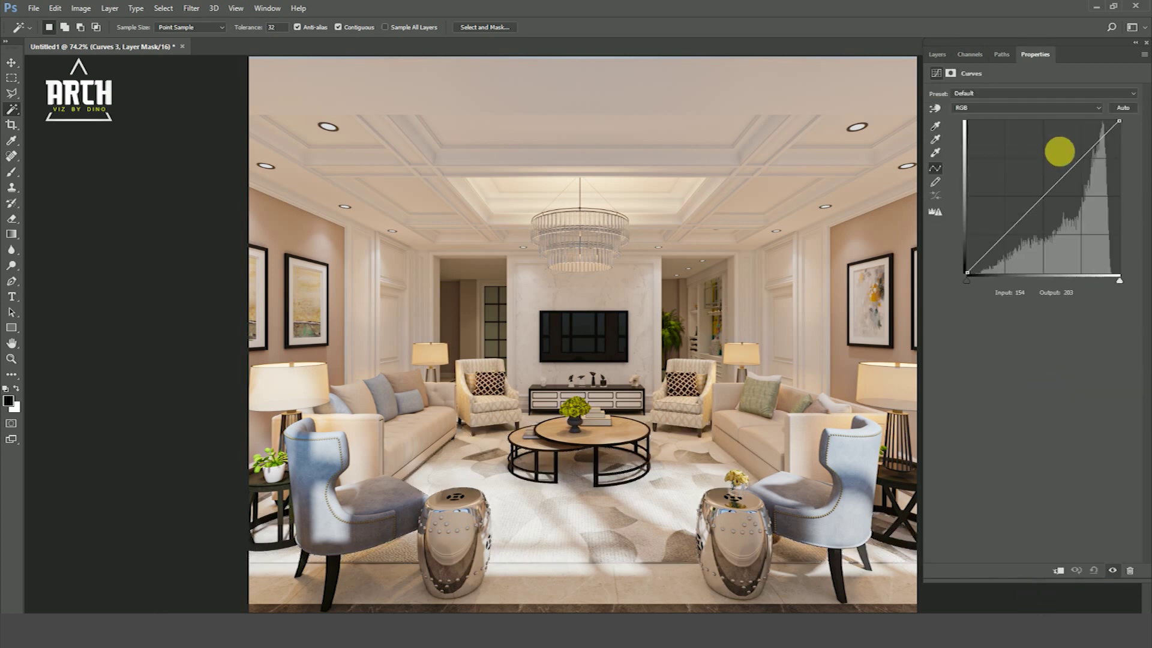
{"action": "left_click_drag", "start_coordinate": [1023, 216], "coordinate": [1032, 226]}
{"action": "left_click", "coordinate": [1081, 167]}
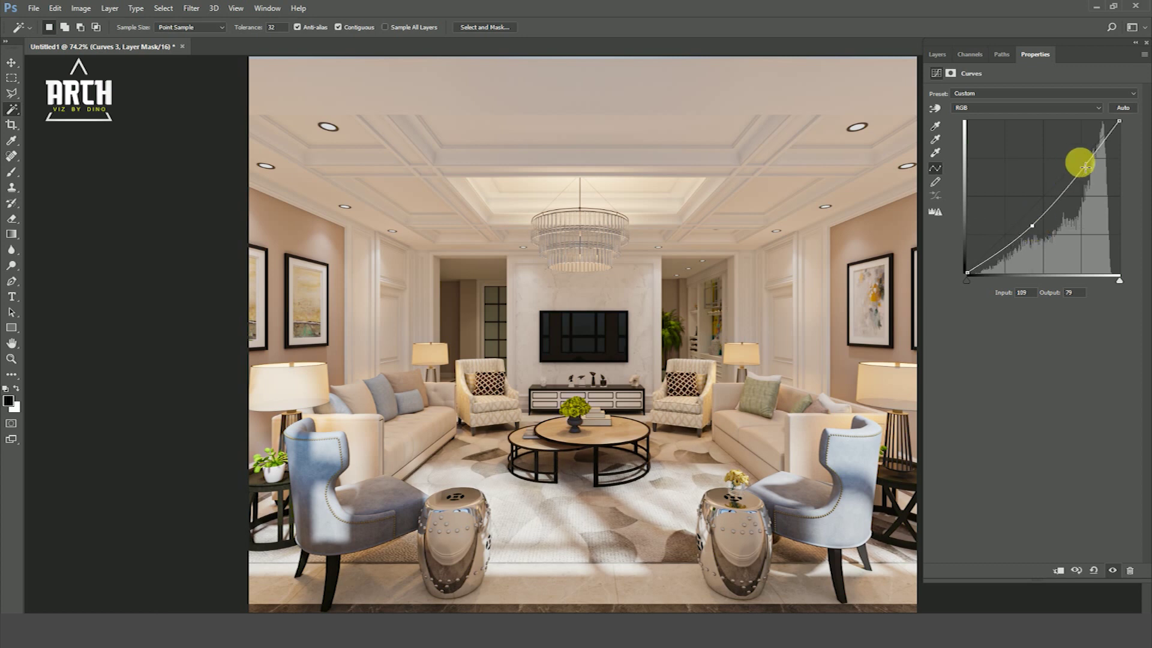
{"action": "left_click_drag", "start_coordinate": [1086, 165], "coordinate": [1084, 161]}
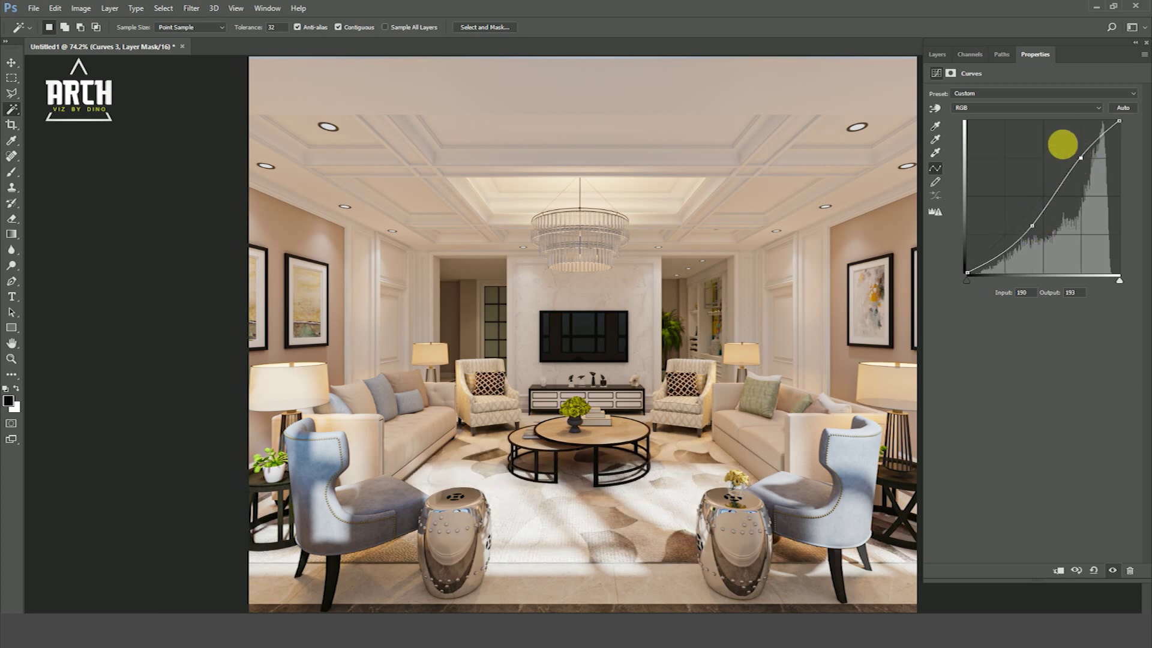
{"action": "left_click", "coordinate": [937, 54]}
{"action": "left_click", "coordinate": [935, 165]}
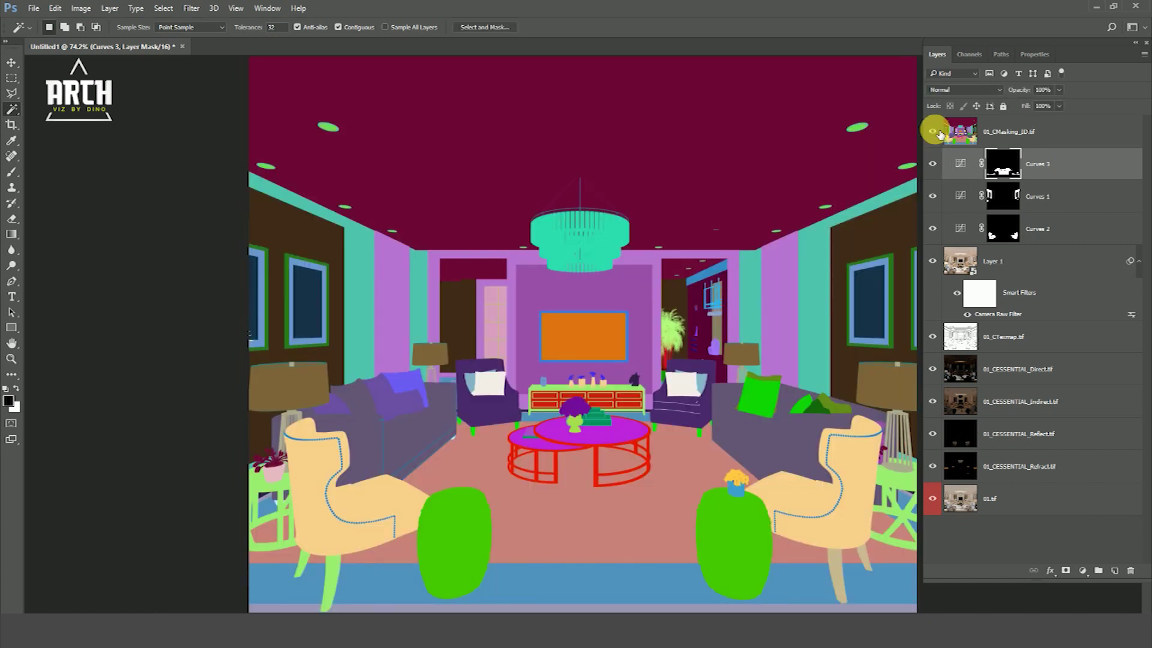
Show the ID map again and magic-wand the purple wall panel behind the TV.
{"action": "left_click", "coordinate": [933, 132]}
{"action": "left_click", "coordinate": [933, 132]}
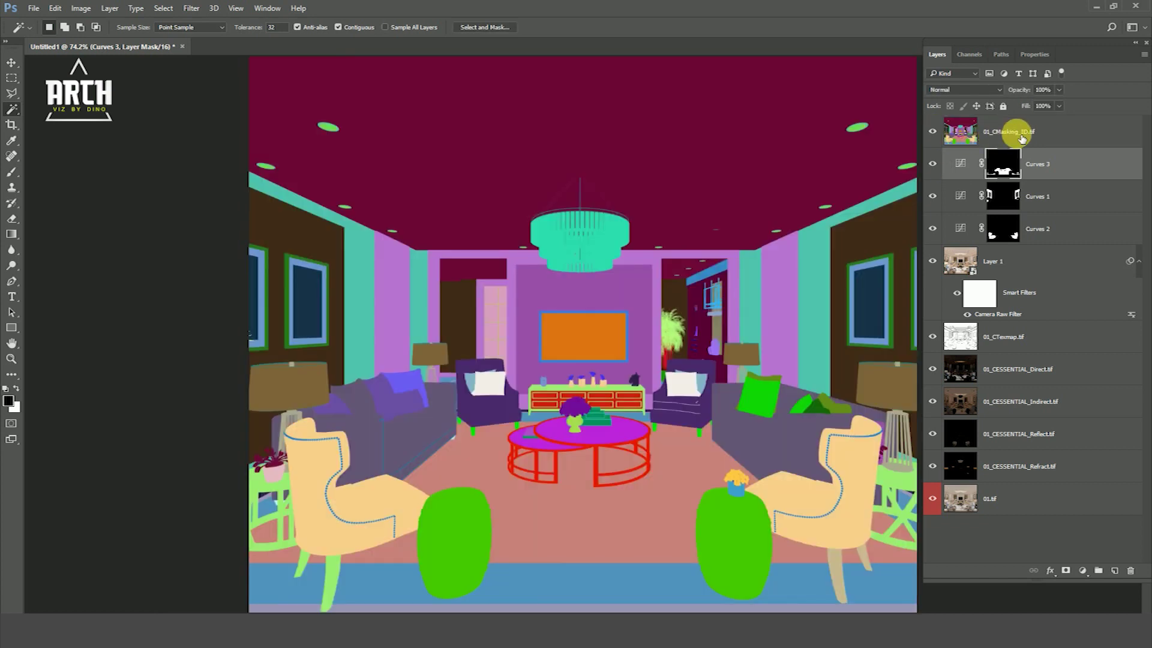
{"action": "left_click", "coordinate": [1014, 132]}
{"action": "left_click", "coordinate": [627, 300]}
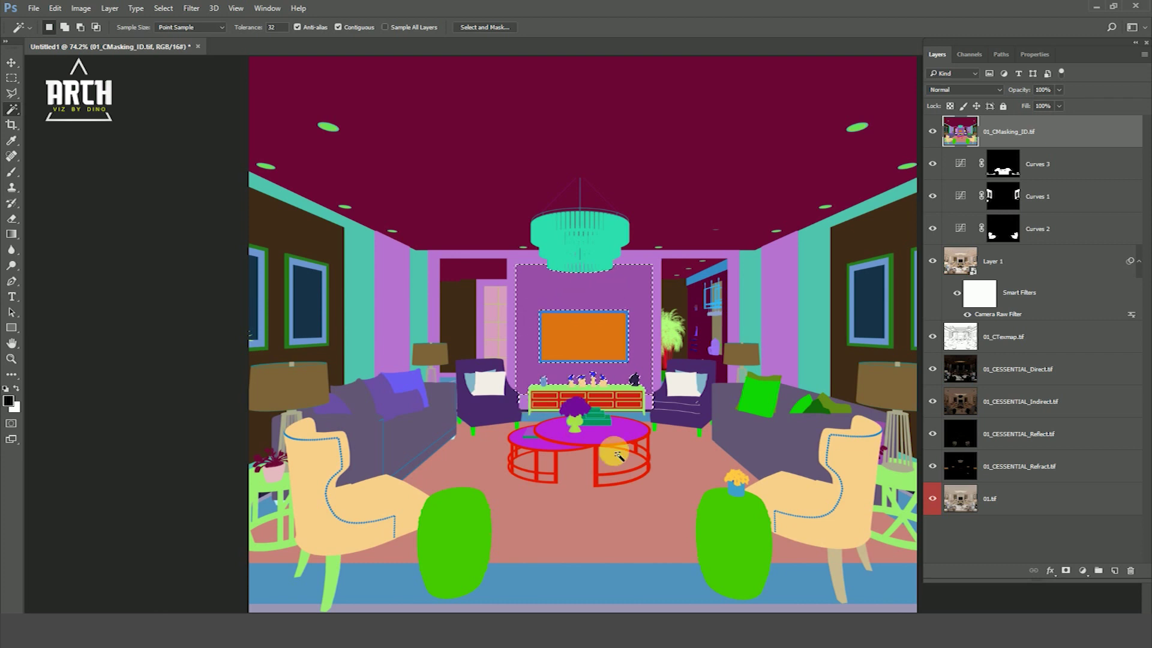
Add Curves 4 above Curves 3 for the TV wall, pulling midtones down, and compare it on/off.
{"action": "left_click", "coordinate": [934, 131]}
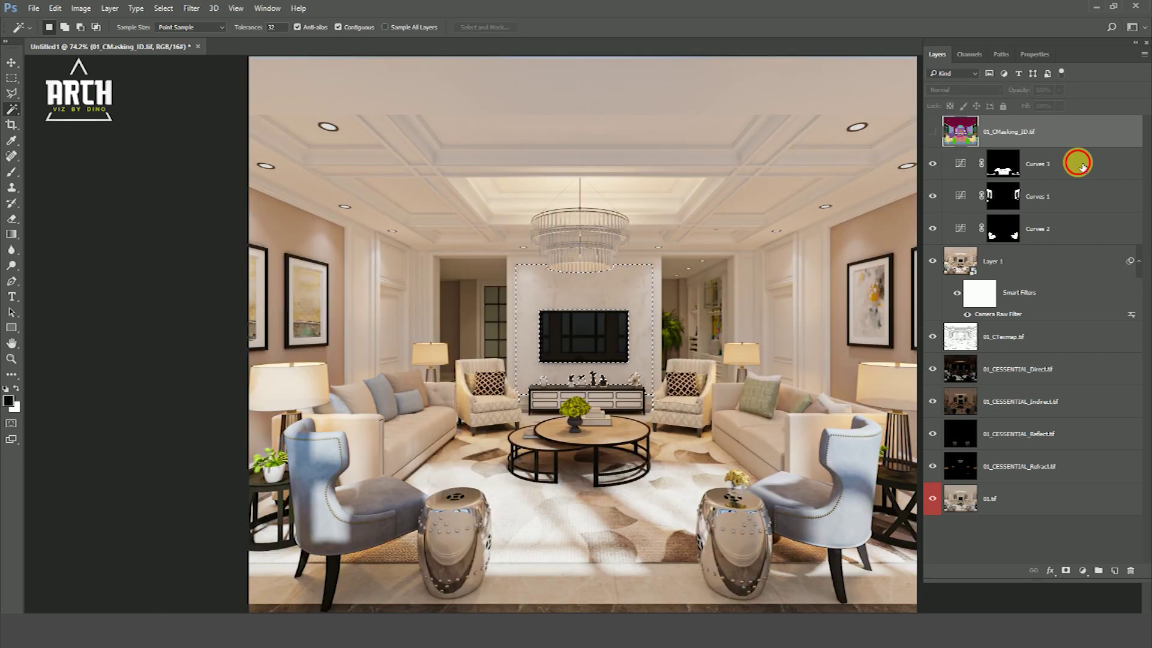
{"action": "left_click", "coordinate": [1074, 168]}
{"action": "left_click", "coordinate": [1083, 570]}
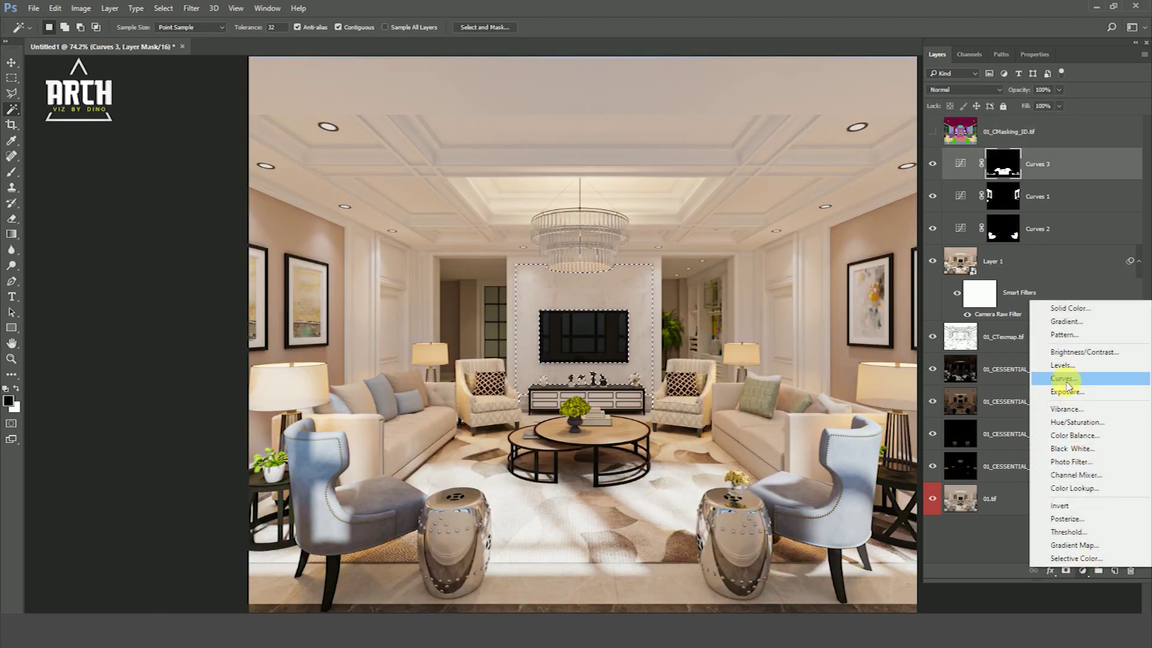
{"action": "left_click", "coordinate": [1061, 378]}
{"action": "left_click_drag", "start_coordinate": [1028, 214], "coordinate": [1035, 220]}
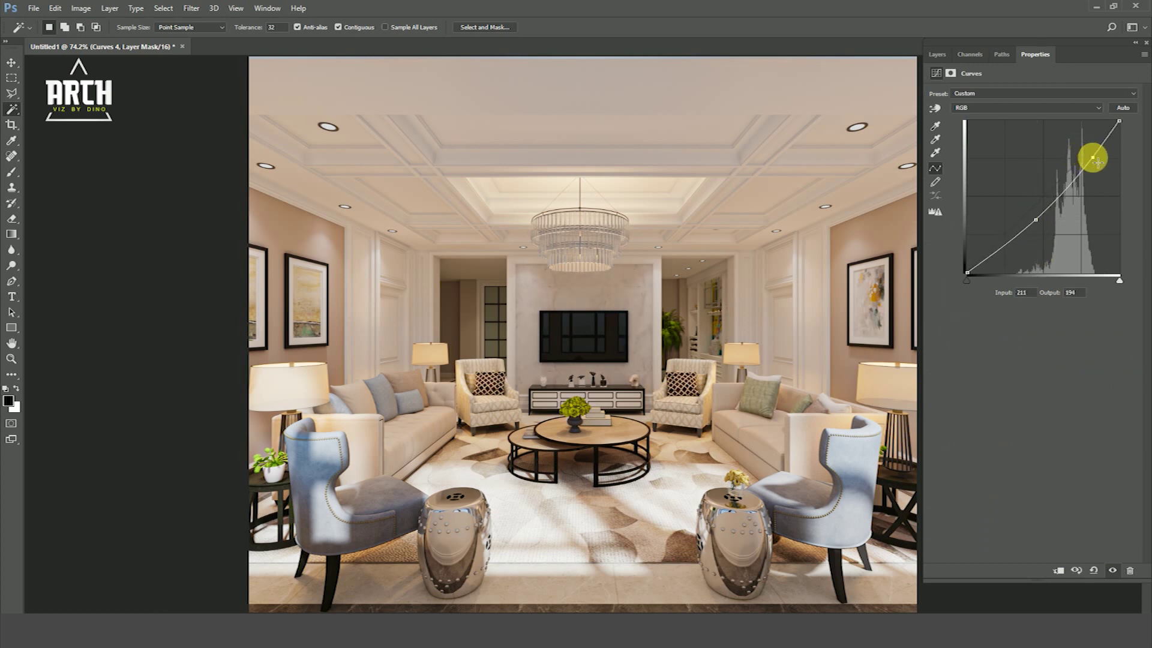
{"action": "left_click_drag", "start_coordinate": [1093, 158], "coordinate": [1091, 157]}
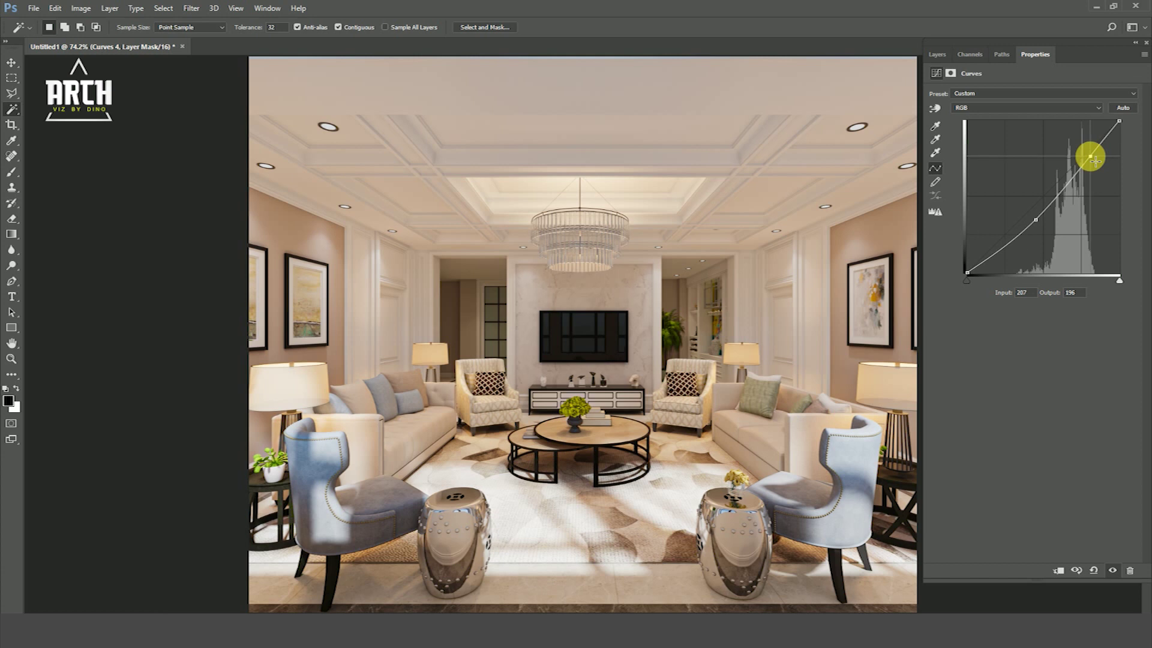
{"action": "left_click", "coordinate": [940, 54]}
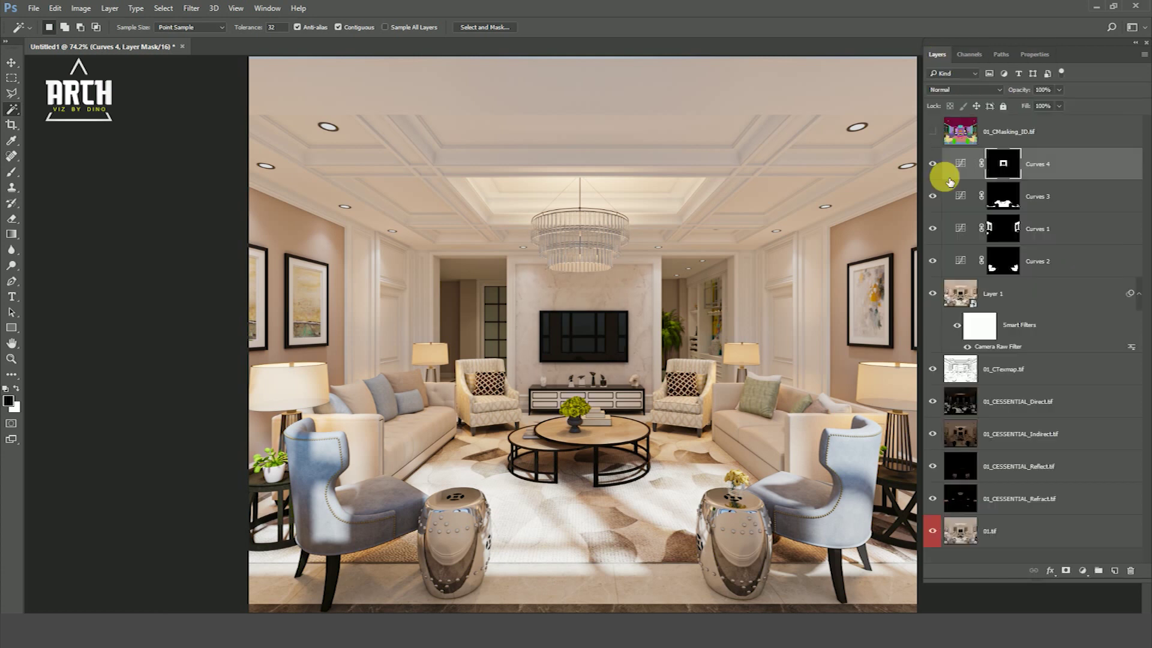
{"action": "left_click", "coordinate": [933, 163]}
{"action": "left_click", "coordinate": [933, 164]}
{"action": "left_click", "coordinate": [933, 163]}
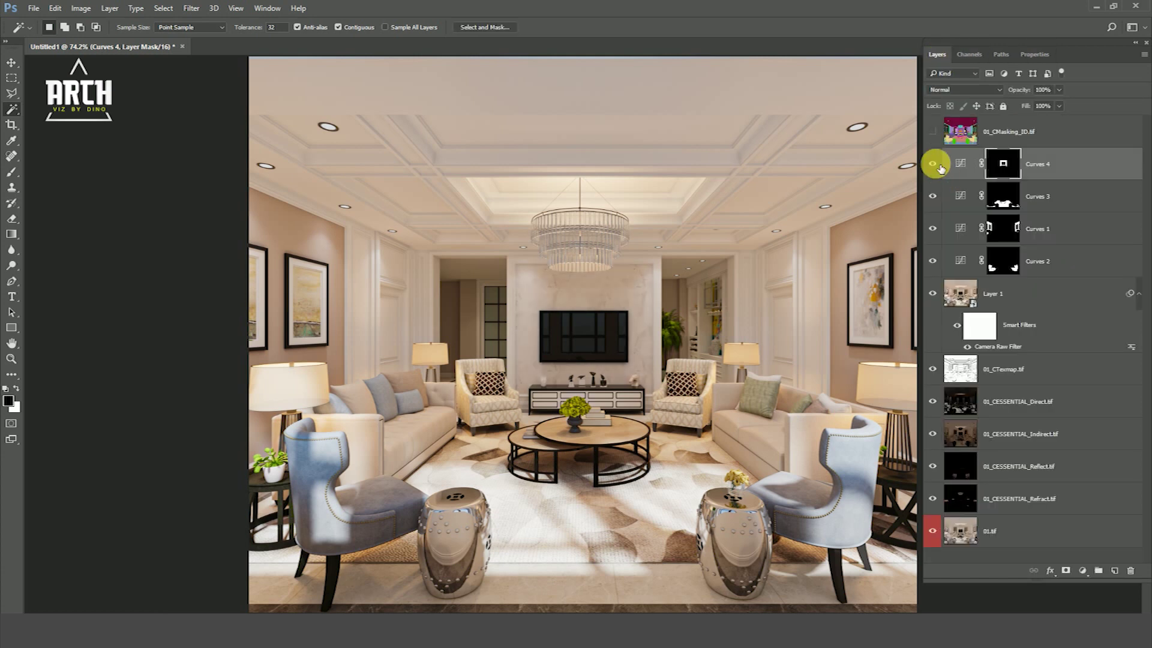
{"action": "left_click", "coordinate": [933, 164]}
{"action": "left_click", "coordinate": [933, 163]}
Magic-wand the left and right sofa regions on the ID map, then hide the map.
{"action": "left_click", "coordinate": [933, 131]}
{"action": "left_click", "coordinate": [403, 442]}
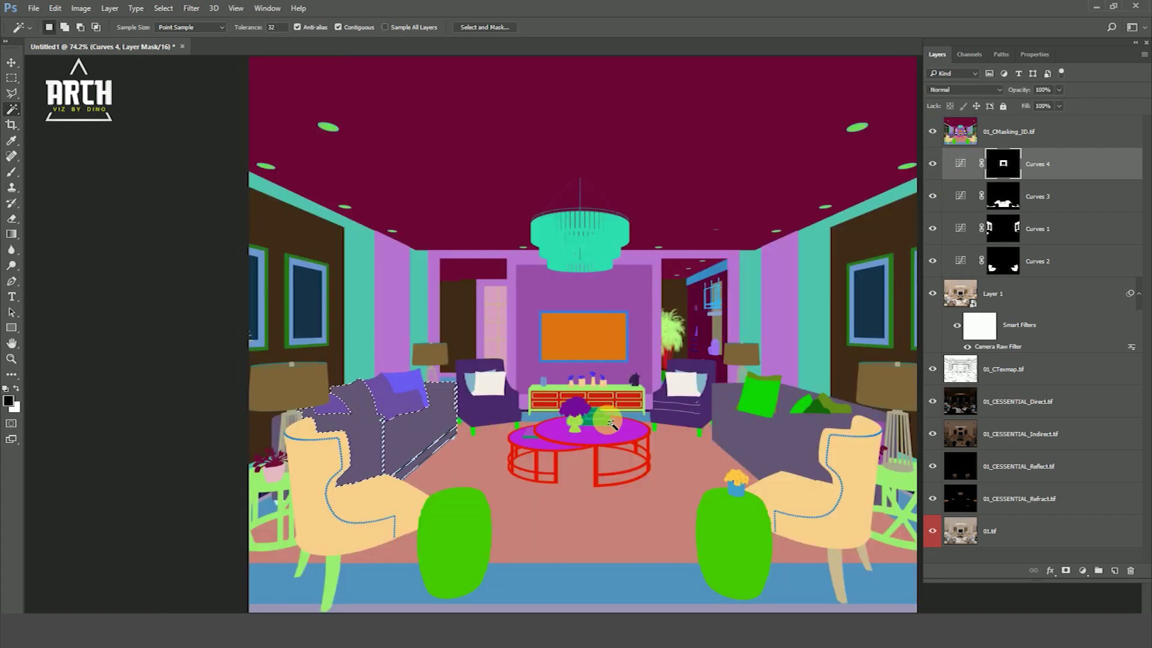
{"action": "left_click", "coordinate": [786, 413], "text": "shift"}
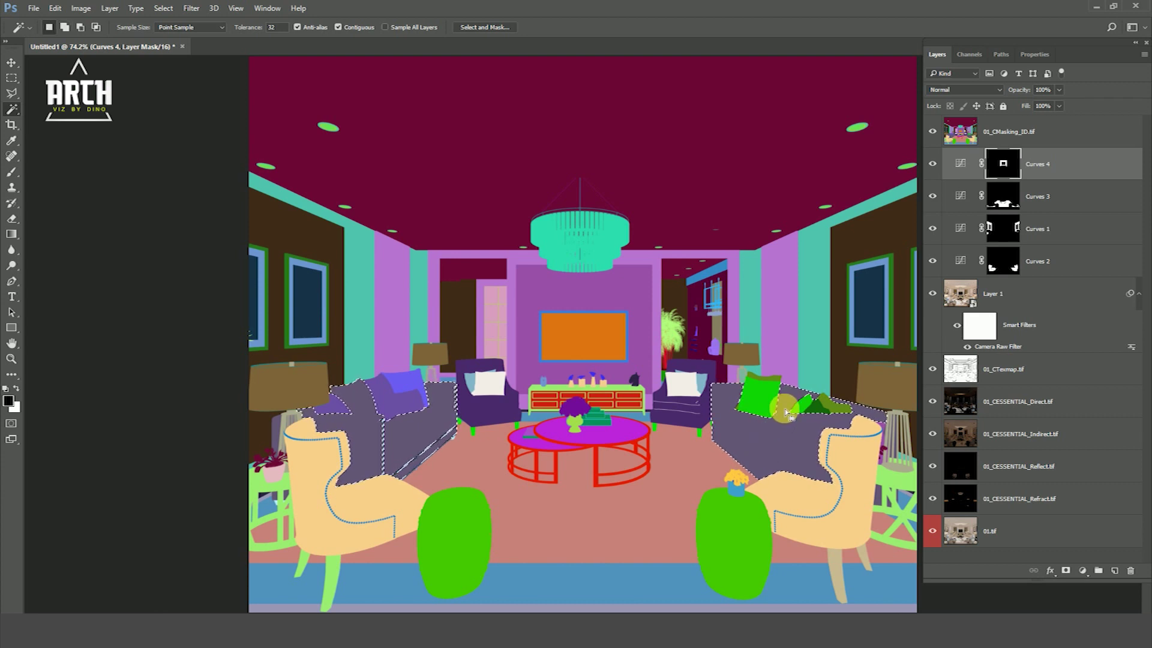
{"action": "left_click", "coordinate": [933, 132]}
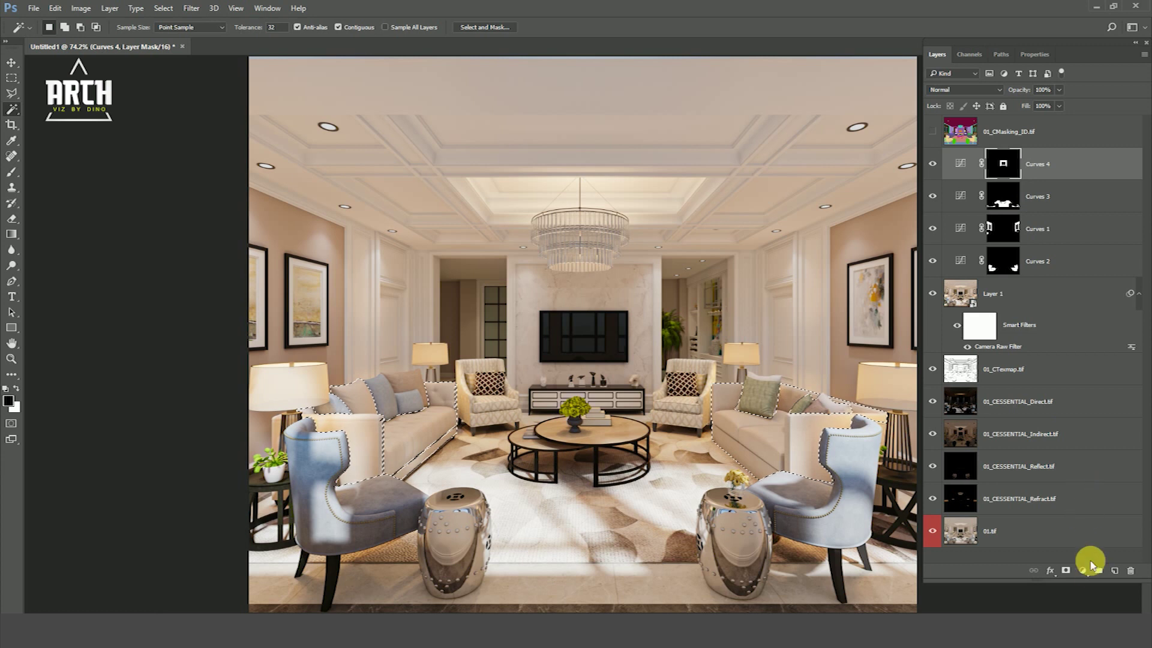
Add Curves 5 with an S-curve that darkens the sofas' shadows and lifts highlights.
{"action": "left_click", "coordinate": [1089, 573]}
{"action": "left_click", "coordinate": [1054, 379]}
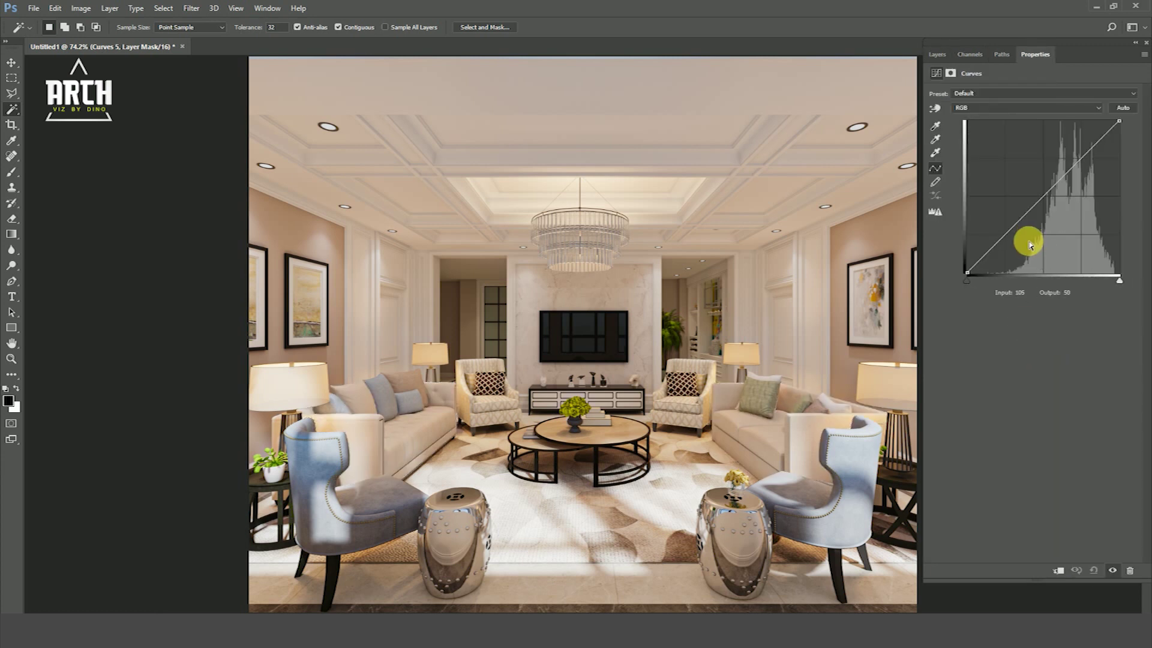
{"action": "left_click_drag", "start_coordinate": [1020, 224], "coordinate": [1030, 232]}
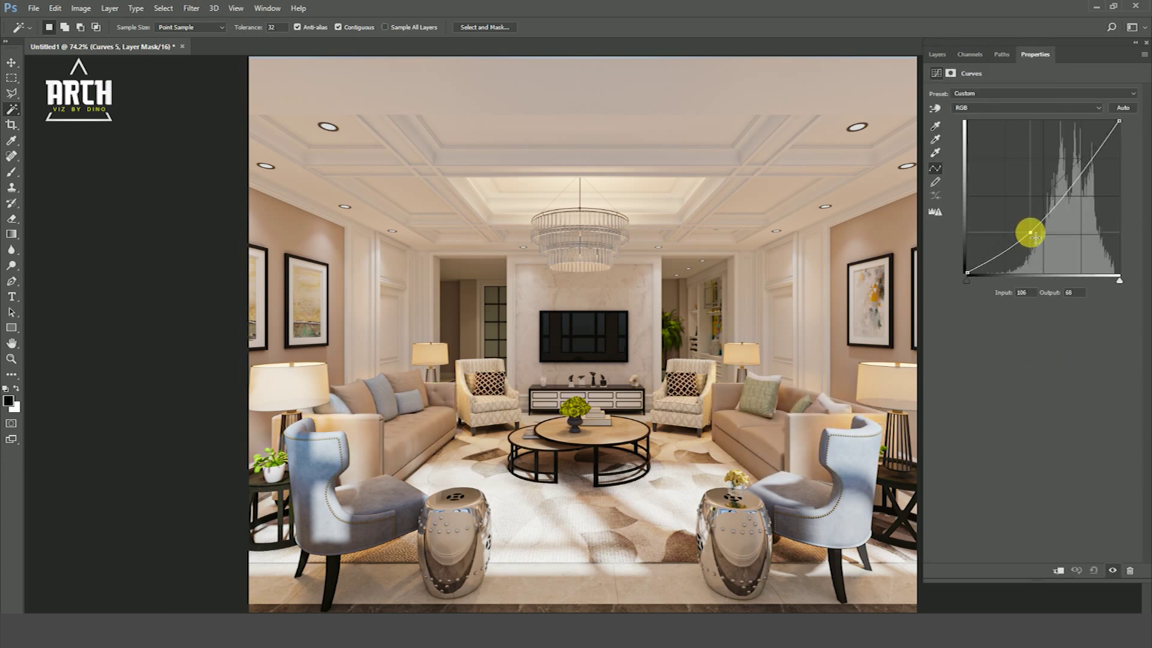
{"action": "left_click_drag", "start_coordinate": [1093, 166], "coordinate": [1088, 158]}
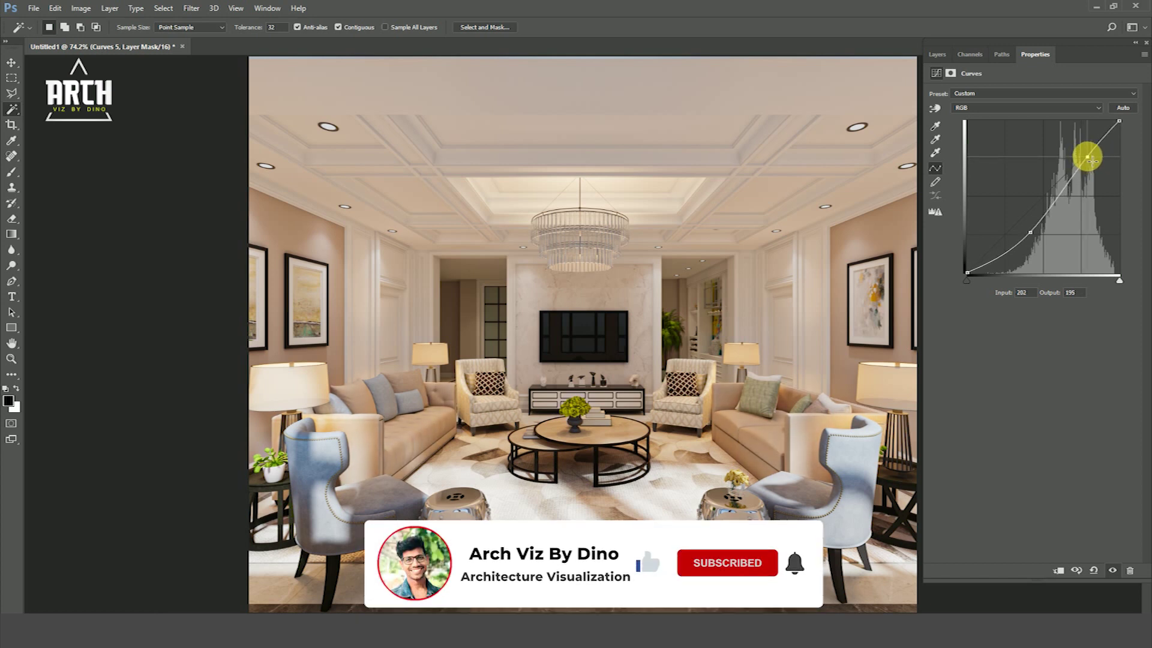
{"action": "left_click", "coordinate": [936, 54]}
Compare the sofas with and without Curves 5, leaving the colour ID map visible.
{"action": "left_click", "coordinate": [932, 164]}
{"action": "left_click", "coordinate": [933, 164]}
{"action": "left_click", "coordinate": [932, 164]}
{"action": "left_click", "coordinate": [932, 164]}
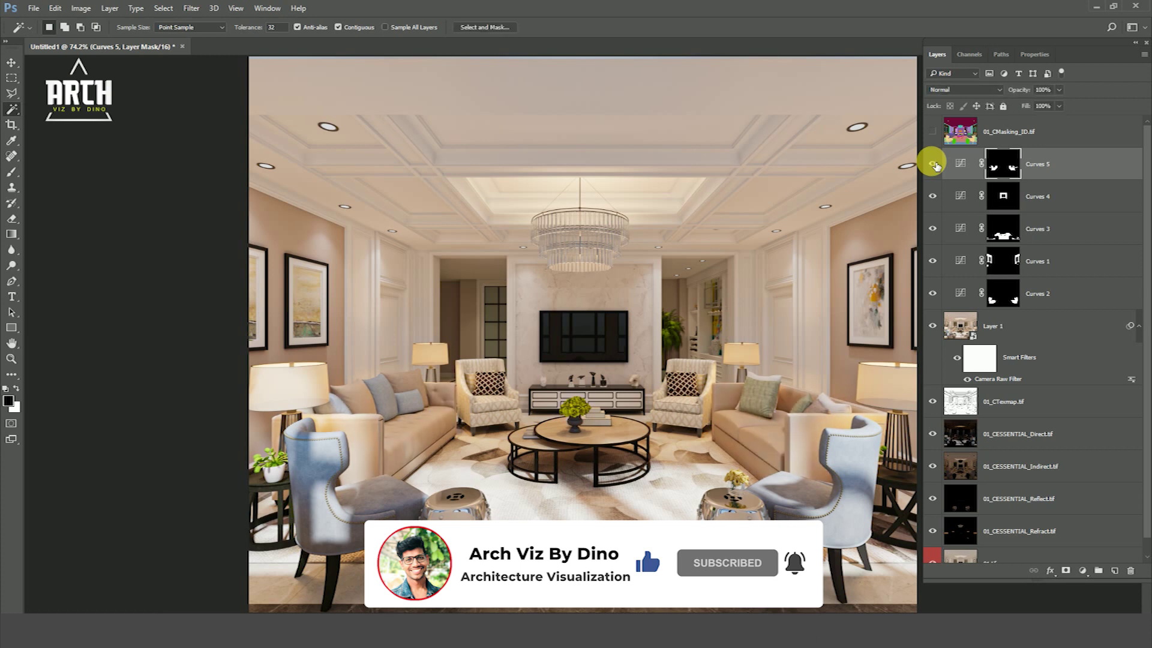
{"action": "left_click", "coordinate": [933, 164]}
{"action": "left_click", "coordinate": [933, 165]}
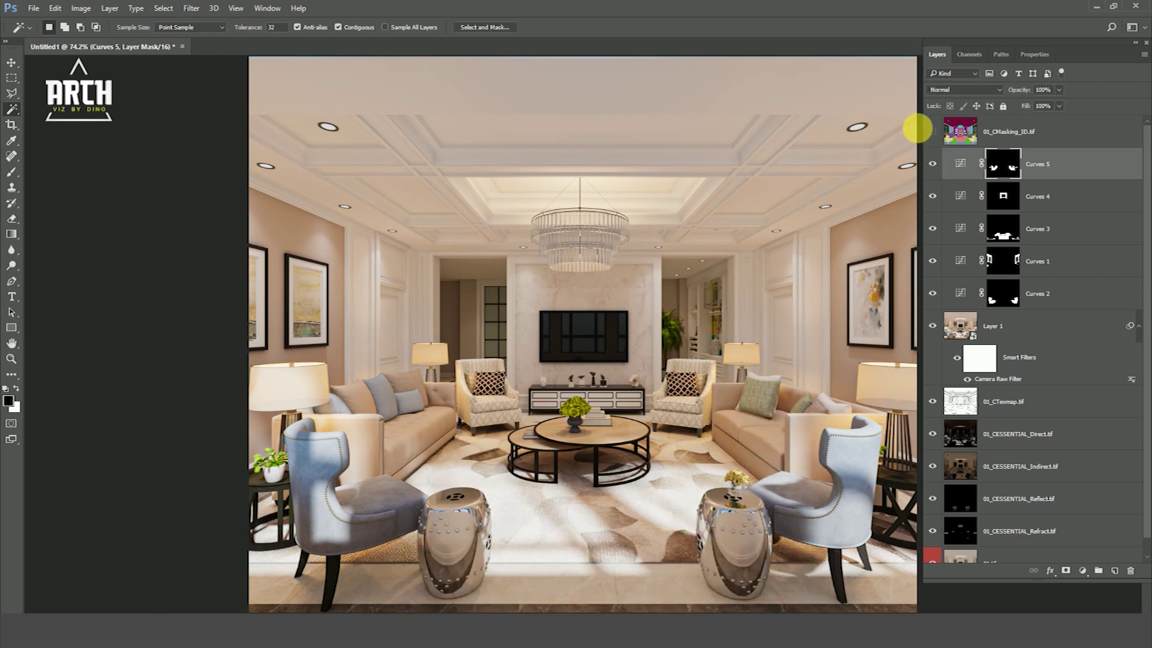
{"action": "left_click", "coordinate": [933, 132]}
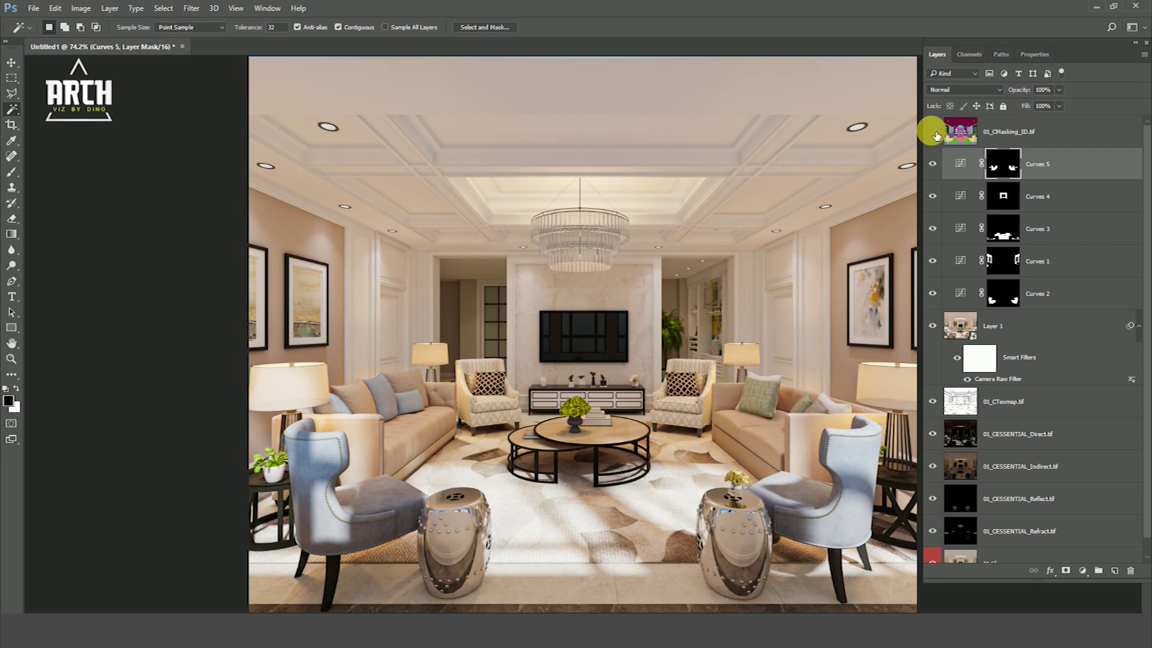
{"action": "left_click", "coordinate": [933, 132]}
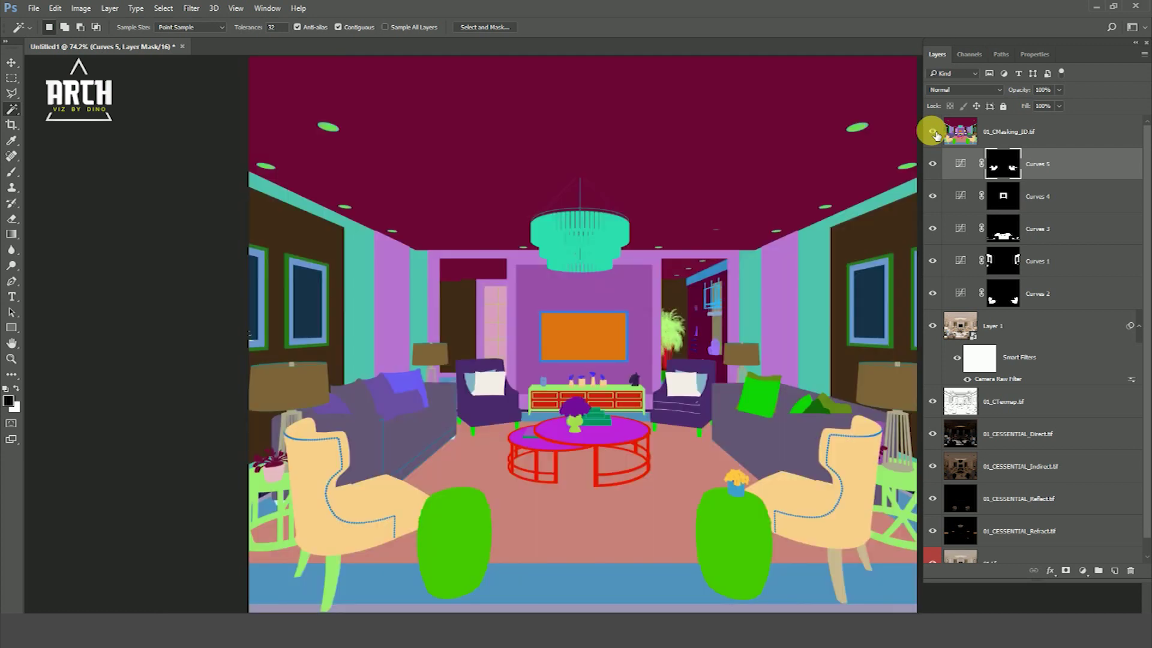
Magic-wand the two left and one right wall-frame regions on the ID map, then hide it.
{"action": "left_click", "coordinate": [959, 131]}
{"action": "left_click", "coordinate": [251, 294]}
{"action": "left_click", "coordinate": [307, 312], "text": "shift"}
{"action": "left_click", "coordinate": [862, 297], "text": "shift"}
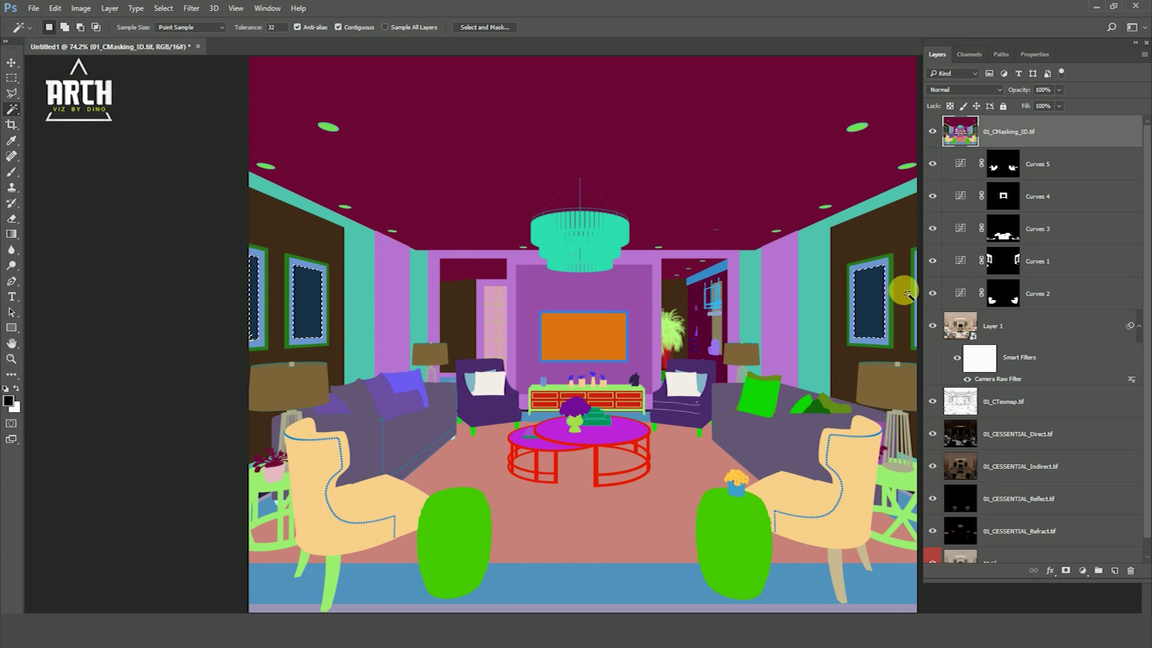
{"action": "left_click", "coordinate": [932, 132]}
Add Curves 6 above Curves 5 with a two-point S-curve darkening the frames.
{"action": "left_click", "coordinate": [1050, 171]}
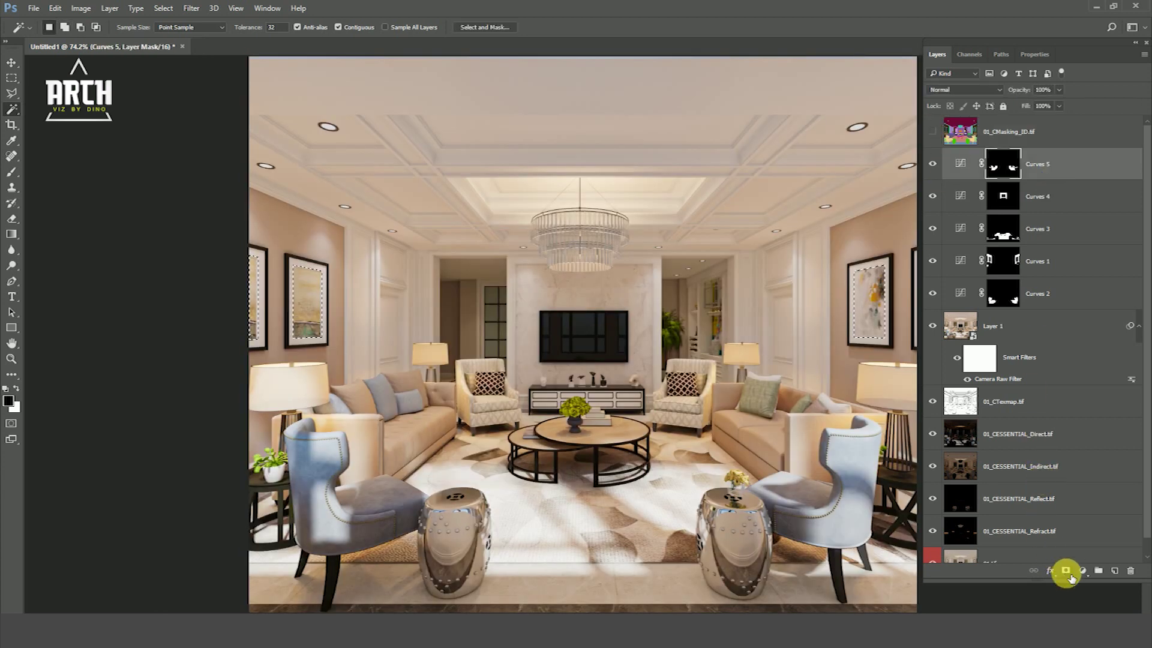
{"action": "left_click", "coordinate": [1082, 571]}
{"action": "left_click", "coordinate": [1067, 380]}
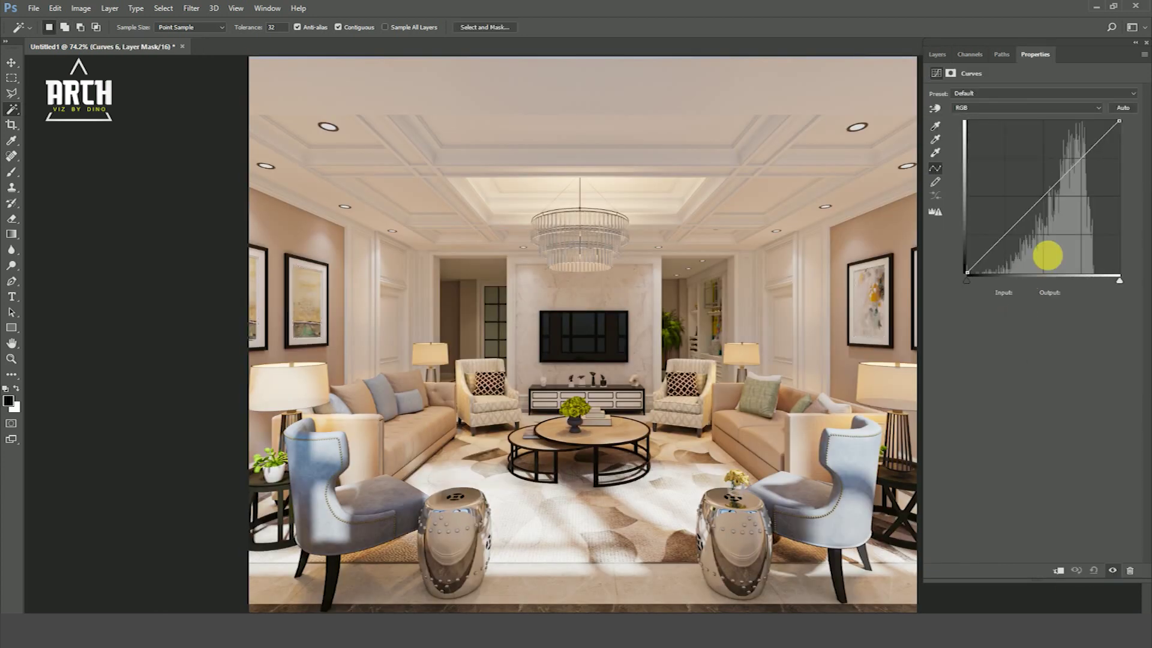
{"action": "left_click_drag", "start_coordinate": [1028, 211], "coordinate": [1036, 225]}
{"action": "left_click", "coordinate": [1062, 182]}
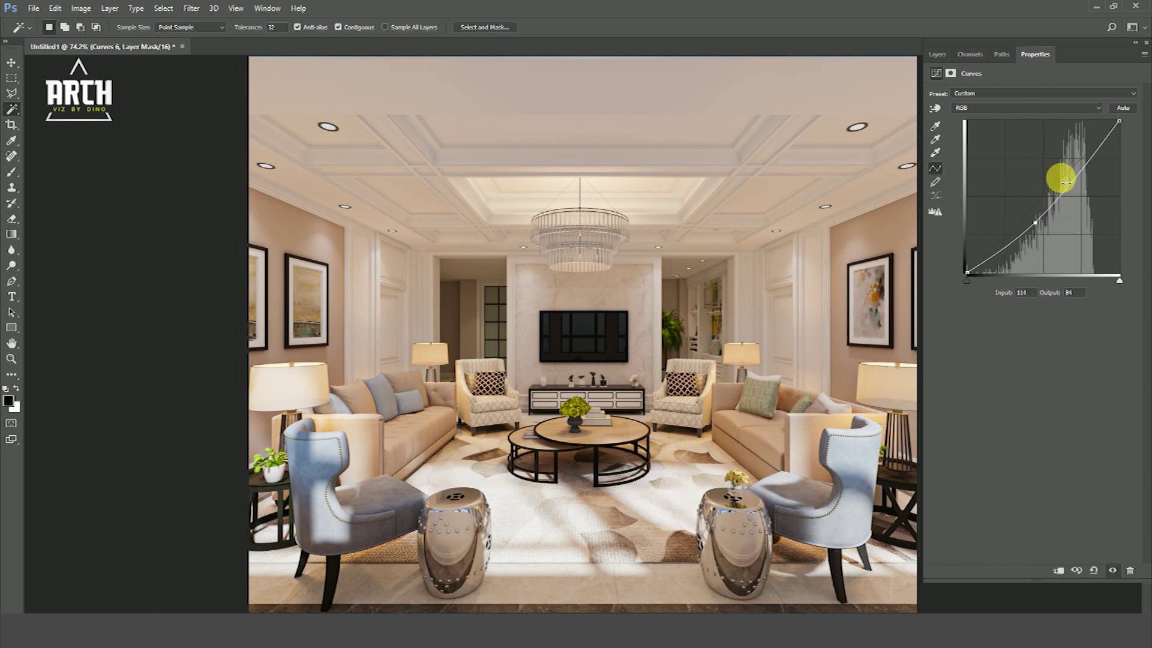
{"action": "left_click_drag", "start_coordinate": [1080, 185], "coordinate": [1074, 170]}
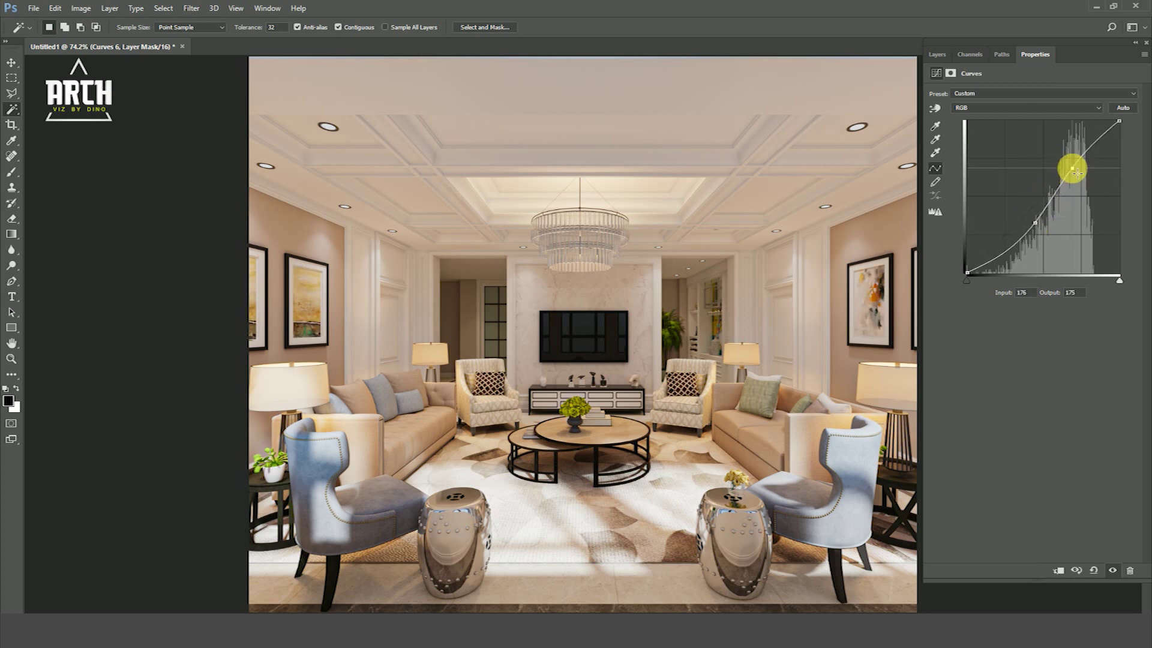
Compare the frames with and without Curves 6, then show the colour ID map.
{"action": "left_click", "coordinate": [938, 54]}
{"action": "left_click", "coordinate": [933, 163]}
{"action": "left_click", "coordinate": [939, 166]}
{"action": "left_click", "coordinate": [939, 166]}
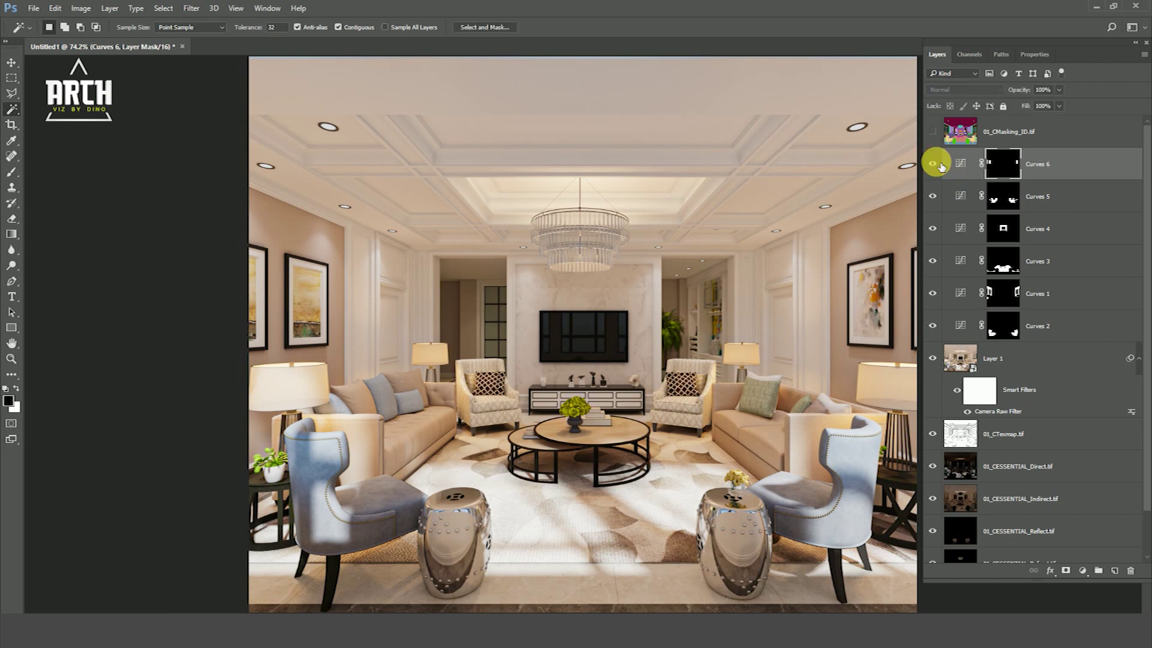
{"action": "left_click", "coordinate": [939, 166]}
{"action": "left_click", "coordinate": [933, 131]}
Add Curves 7 above Curves 6 for the chandelier, brightening highlights and darkening lower tones.
{"action": "left_click", "coordinate": [990, 132]}
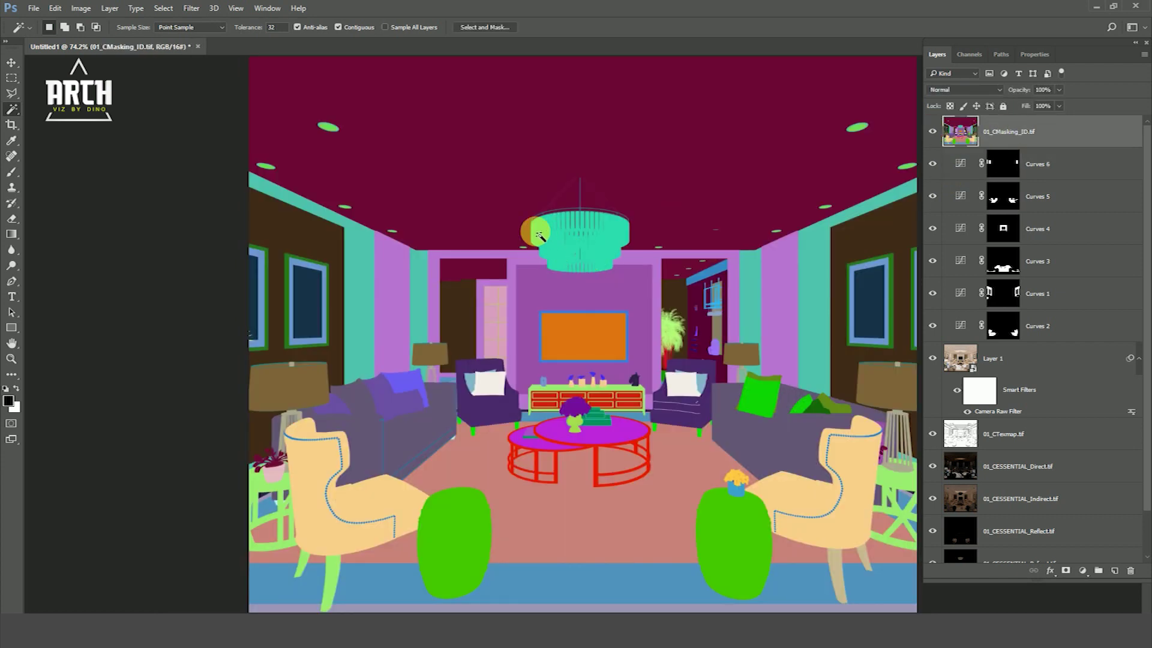
{"action": "left_click", "coordinate": [933, 132]}
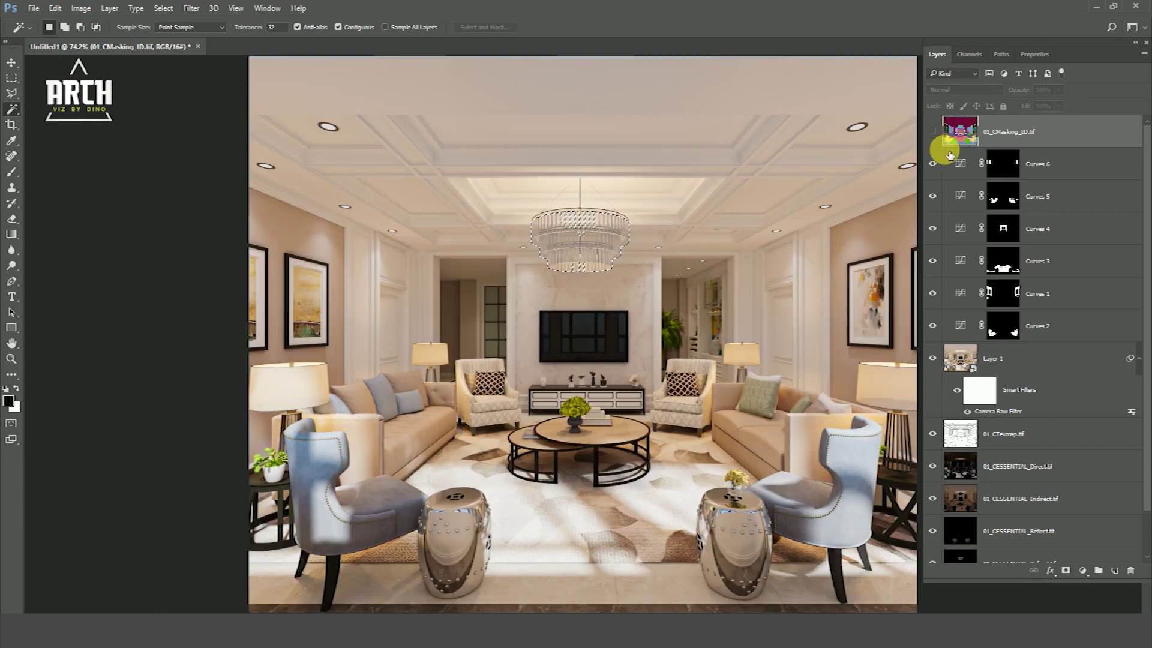
{"action": "left_click", "coordinate": [1044, 170]}
{"action": "left_click", "coordinate": [1083, 570]}
{"action": "left_click", "coordinate": [1063, 379]}
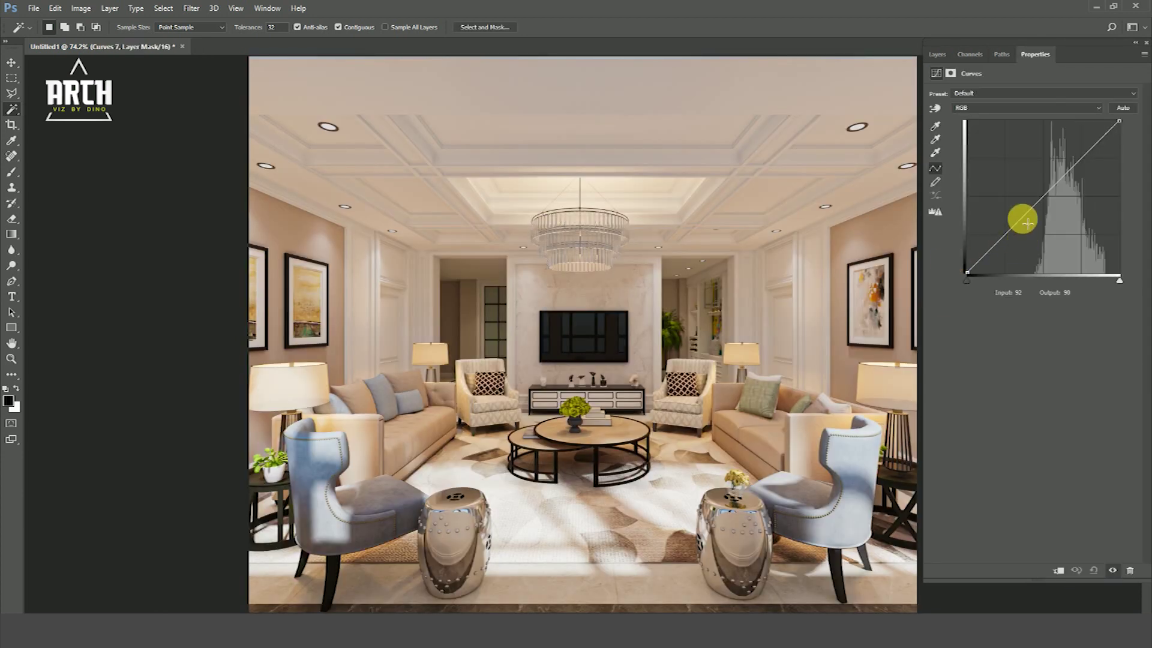
{"action": "left_click_drag", "start_coordinate": [1080, 168], "coordinate": [1065, 144]}
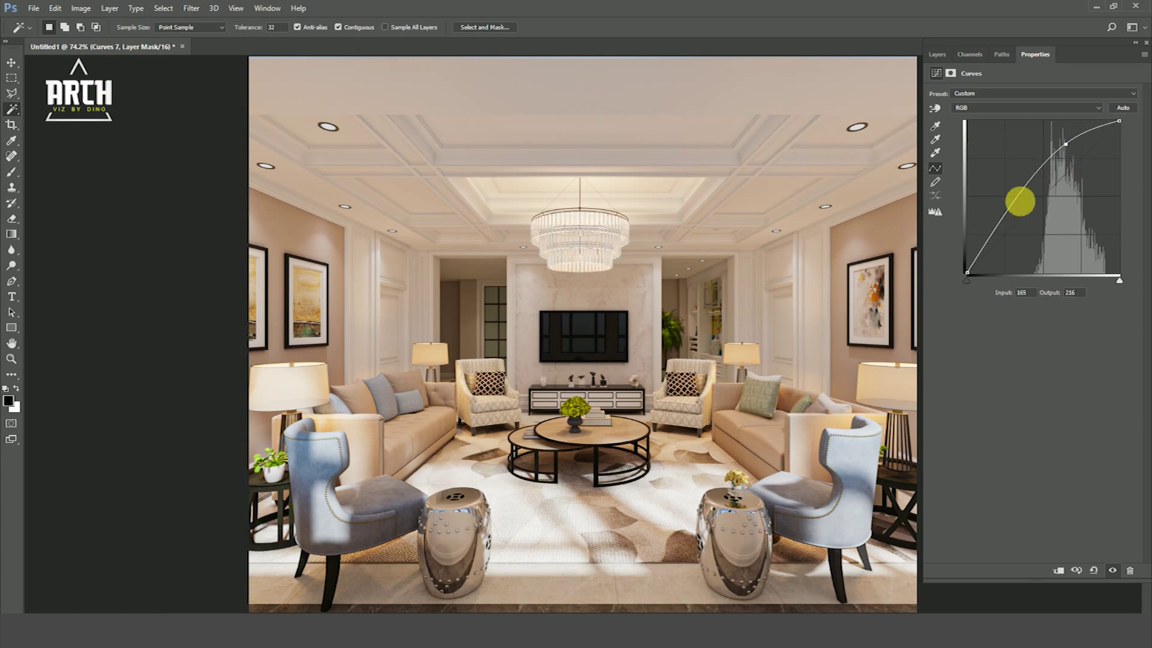
{"action": "left_click_drag", "start_coordinate": [1014, 213], "coordinate": [1026, 231]}
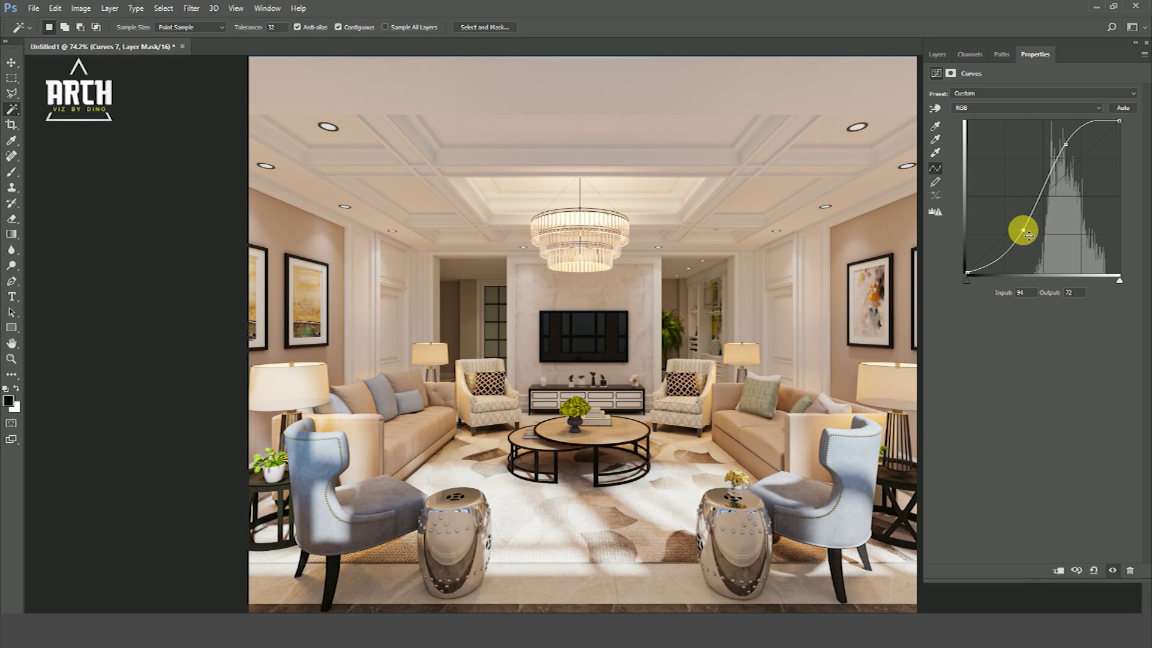
Compare the chandelier with and without Curves 7, then show the ID map over the render.
{"action": "left_click", "coordinate": [938, 54]}
{"action": "left_click", "coordinate": [932, 164]}
{"action": "left_click", "coordinate": [932, 164]}
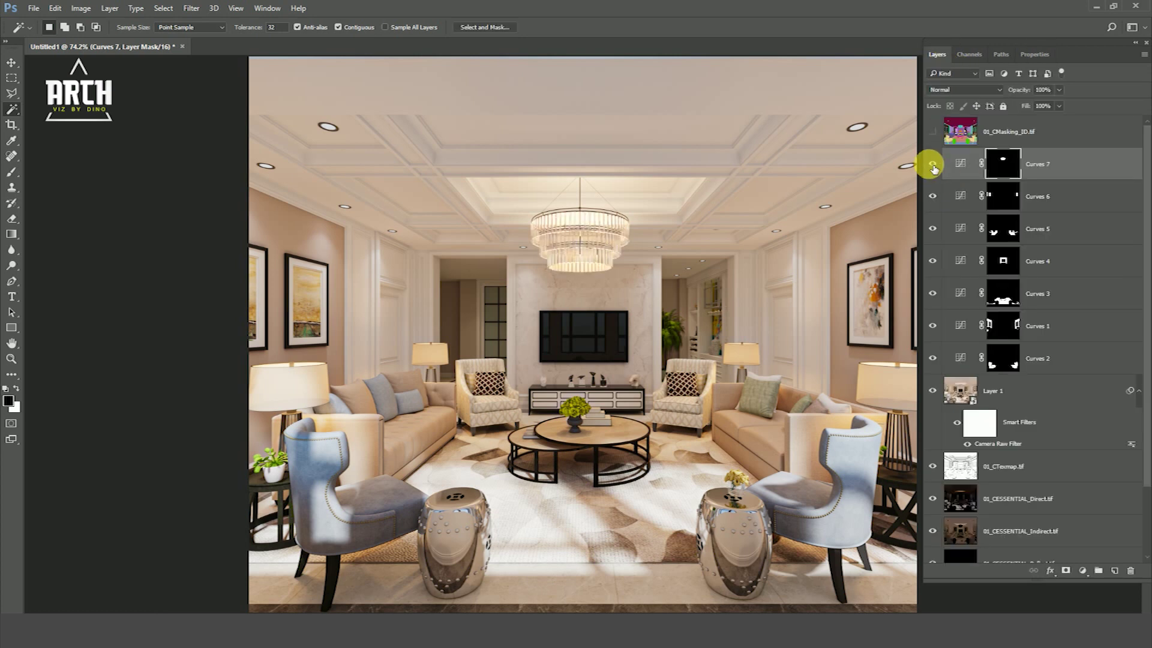
{"action": "left_click", "coordinate": [932, 165]}
{"action": "left_click", "coordinate": [932, 164]}
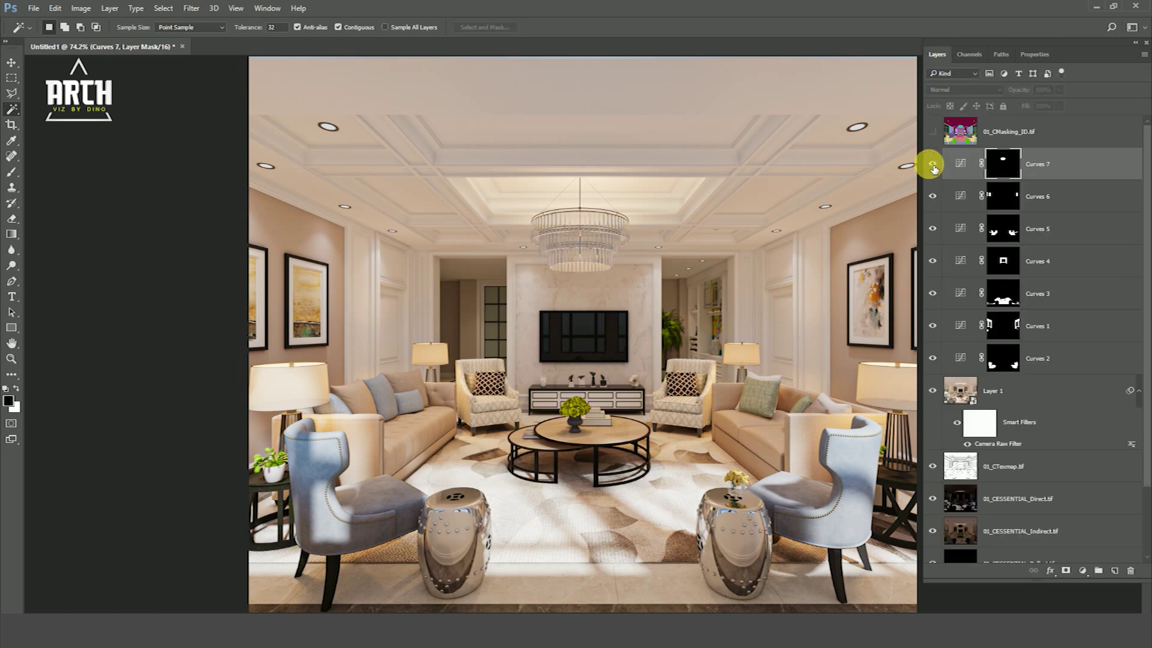
{"action": "left_click", "coordinate": [939, 135]}
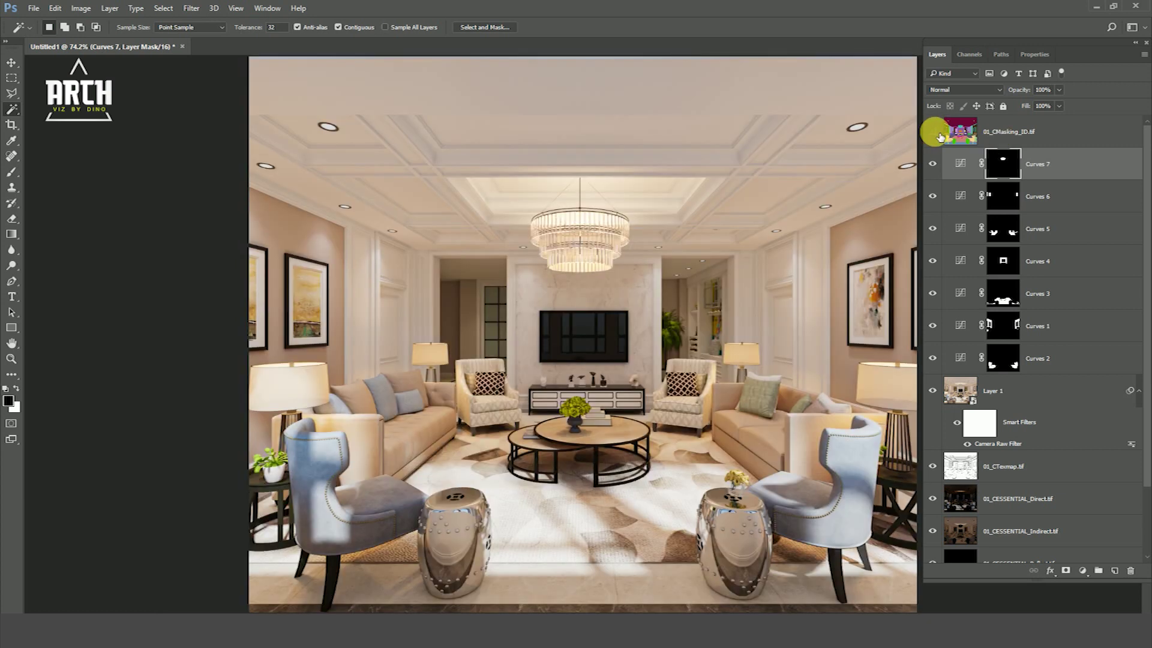
{"action": "left_click", "coordinate": [940, 136]}
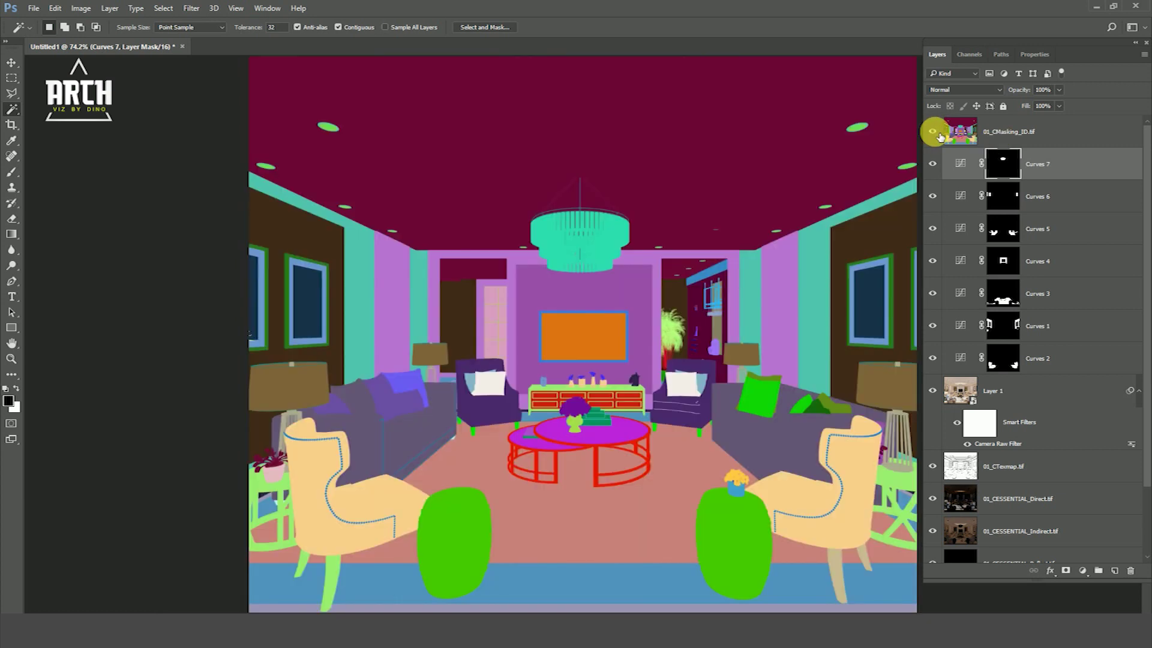
Magic-wand the magenta coffee tabletop region on the ID map, then hide the map.
{"action": "left_click", "coordinate": [1011, 135]}
{"action": "left_click", "coordinate": [606, 435]}
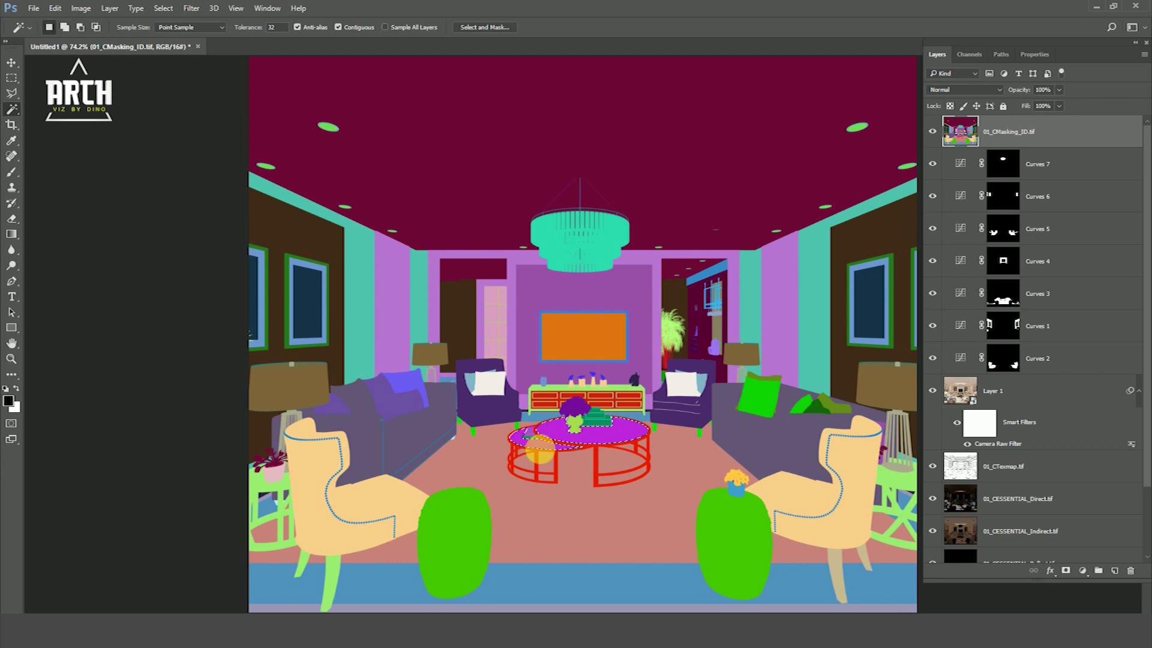
{"action": "left_click", "coordinate": [932, 131]}
Add Curves 8 above Curves 7, lifting the tabletop's highlights and shadows, and compare it on/off.
{"action": "left_click", "coordinate": [1044, 161]}
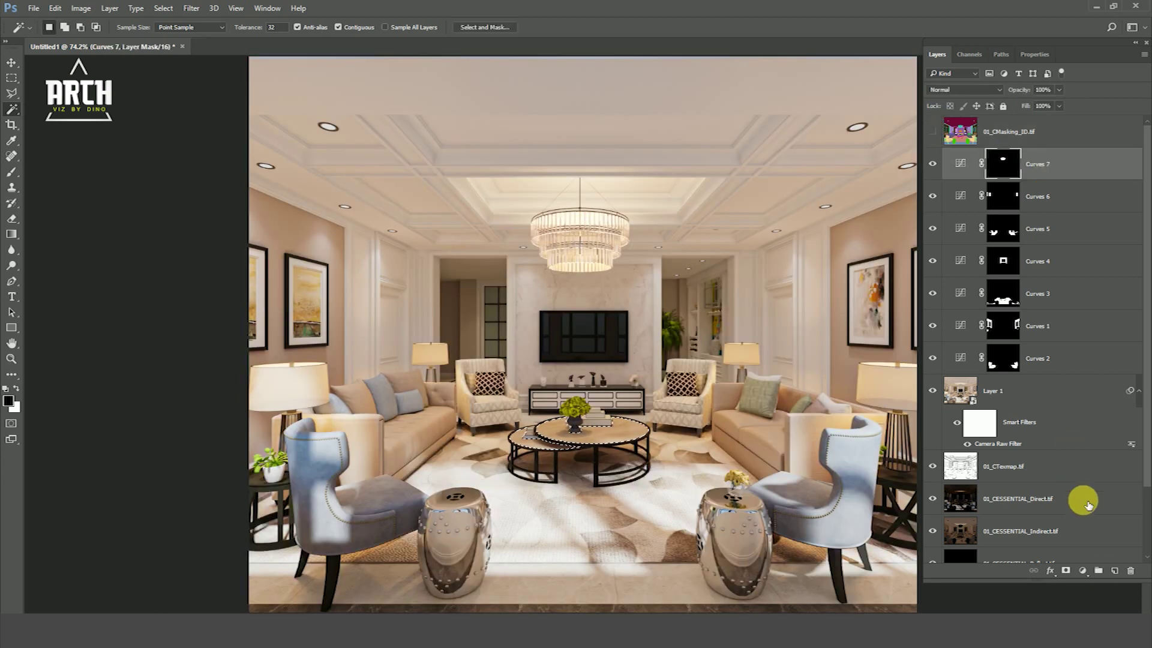
{"action": "left_click", "coordinate": [1082, 570]}
{"action": "left_click", "coordinate": [1077, 381]}
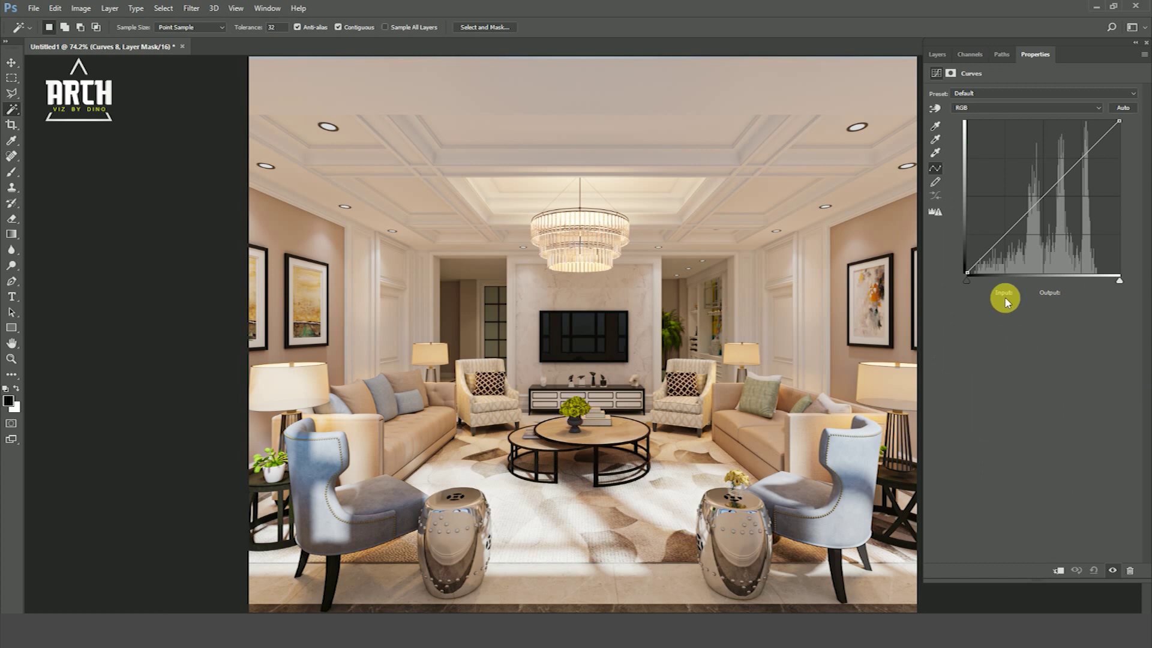
{"action": "left_click_drag", "start_coordinate": [1076, 164], "coordinate": [1073, 154]}
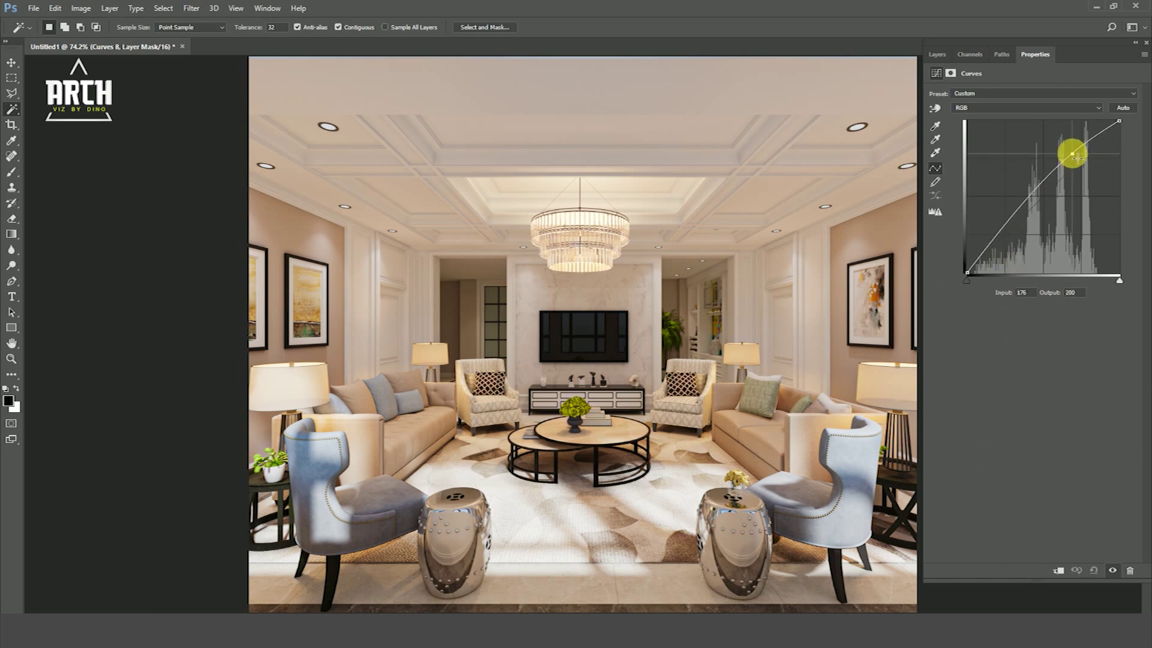
{"action": "left_click_drag", "start_coordinate": [1031, 216], "coordinate": [1010, 224]}
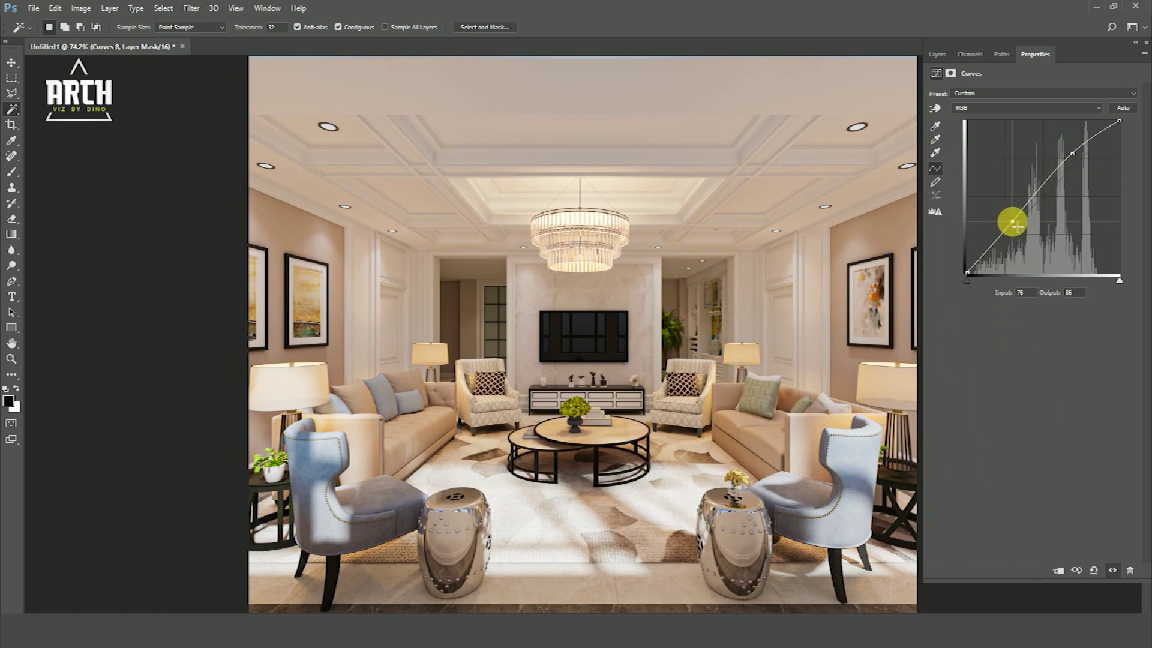
{"action": "left_click", "coordinate": [936, 54]}
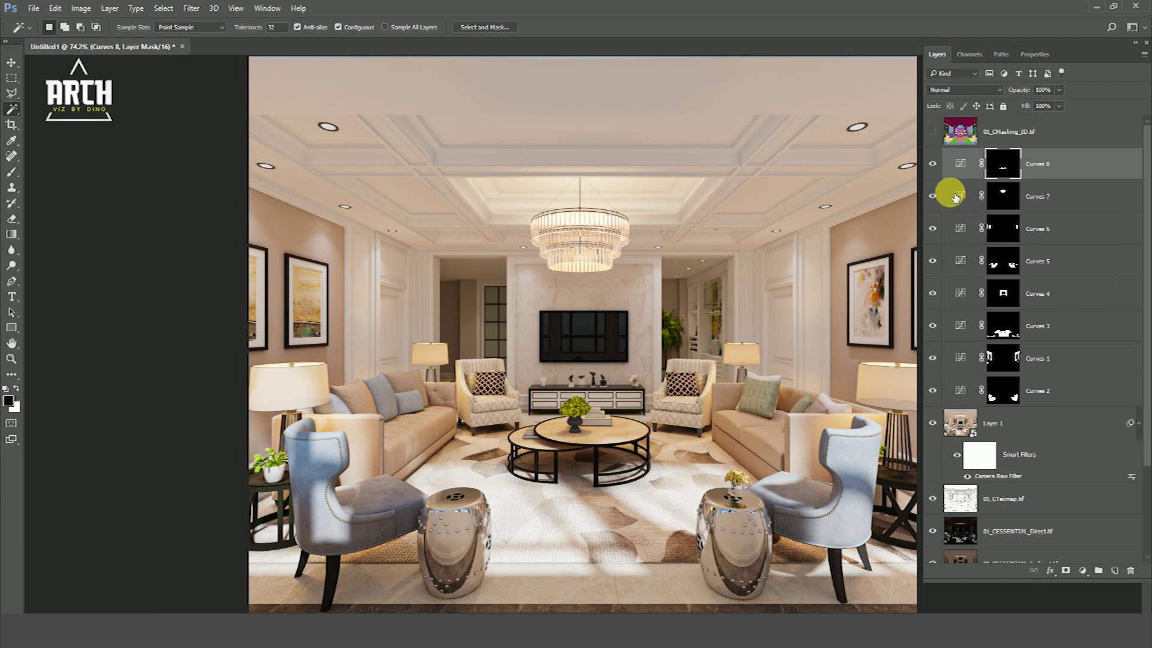
{"action": "left_click", "coordinate": [939, 164]}
{"action": "left_click", "coordinate": [933, 164]}
{"action": "left_click", "coordinate": [933, 164]}
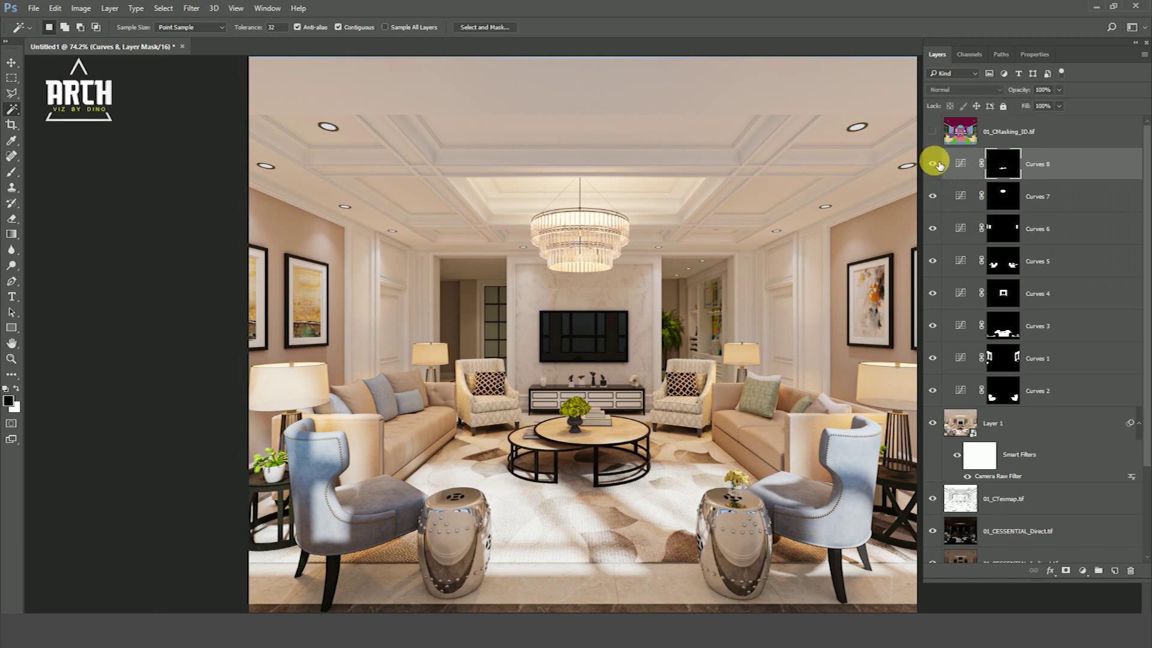
{"action": "left_click", "coordinate": [933, 163]}
Solo the 01.tif base render repeatedly to compare it against the full composite.
{"action": "scroll", "coordinate": [947, 522], "scroll_direction": "down", "scroll_amount": 4}
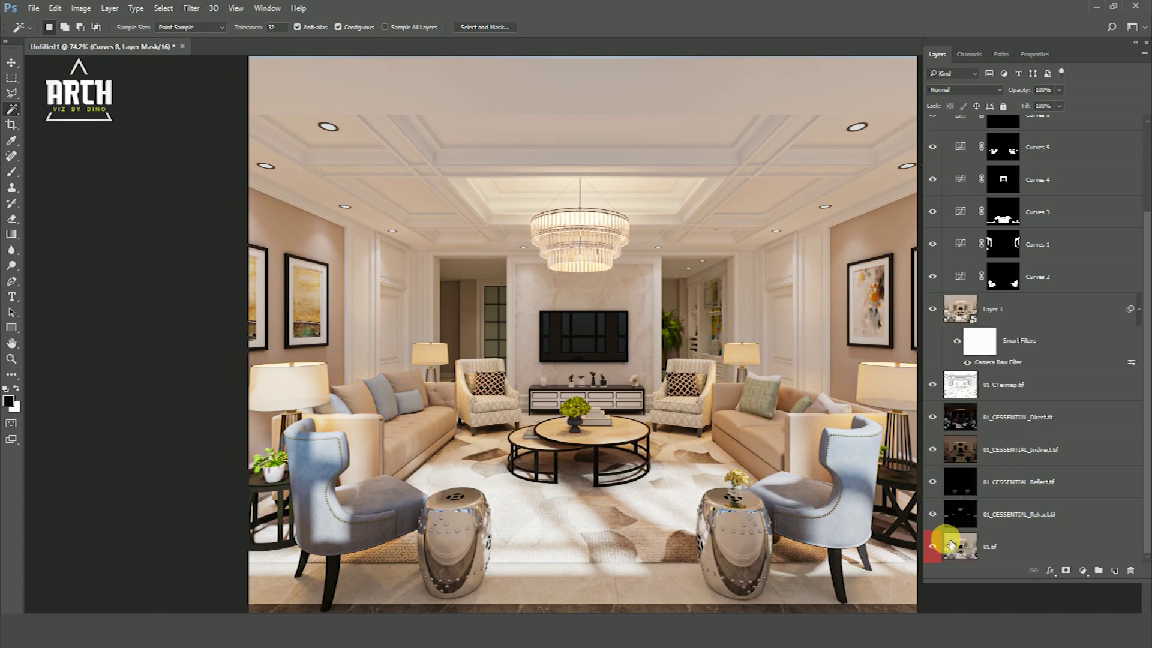
{"action": "left_click", "coordinate": [934, 547], "text": "alt"}
{"action": "left_click", "coordinate": [933, 547], "text": "alt"}
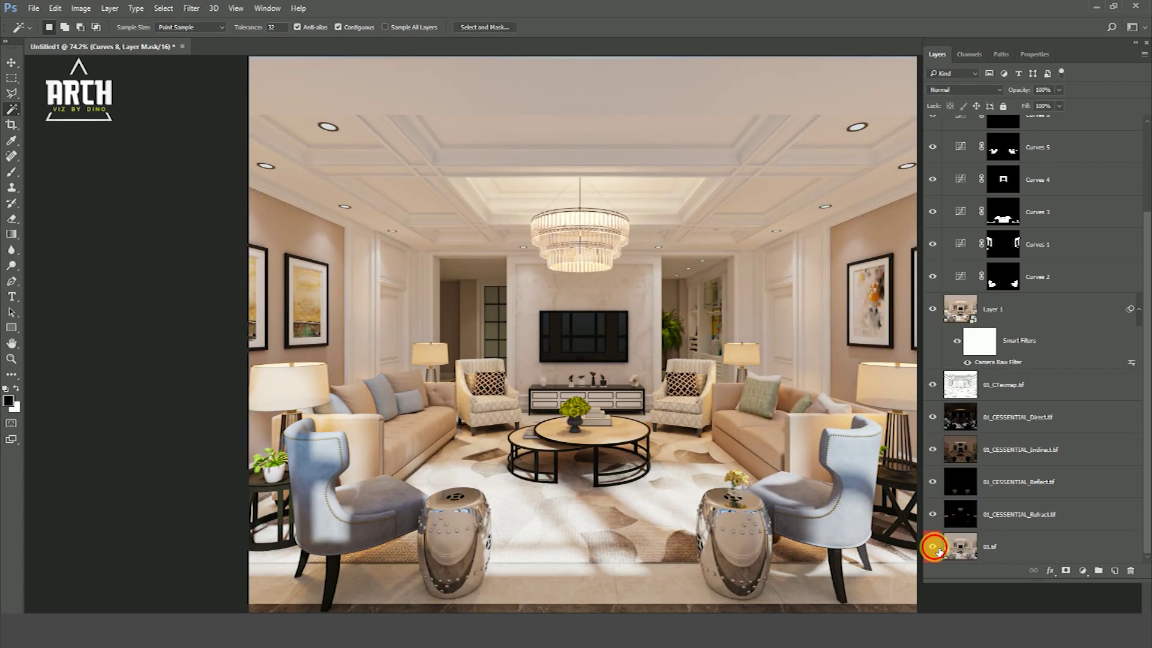
{"action": "left_click", "coordinate": [934, 547], "text": "alt"}
{"action": "left_click", "coordinate": [933, 547], "text": "alt"}
{"action": "left_click", "coordinate": [933, 547], "text": "alt"}
{"action": "left_click", "coordinate": [934, 547], "text": "alt"}
{"action": "left_click", "coordinate": [933, 547], "text": "alt"}
{"action": "left_click", "coordinate": [933, 547], "text": "alt"}
{"action": "left_click", "coordinate": [934, 547], "text": "alt"}
{"action": "left_click", "coordinate": [934, 547], "text": "alt"}
Magic-wand the ceiling on the colour ID map, then hide the map and target Curves 8.
{"action": "scroll", "coordinate": [1061, 168], "scroll_direction": "up", "scroll_amount": 3}
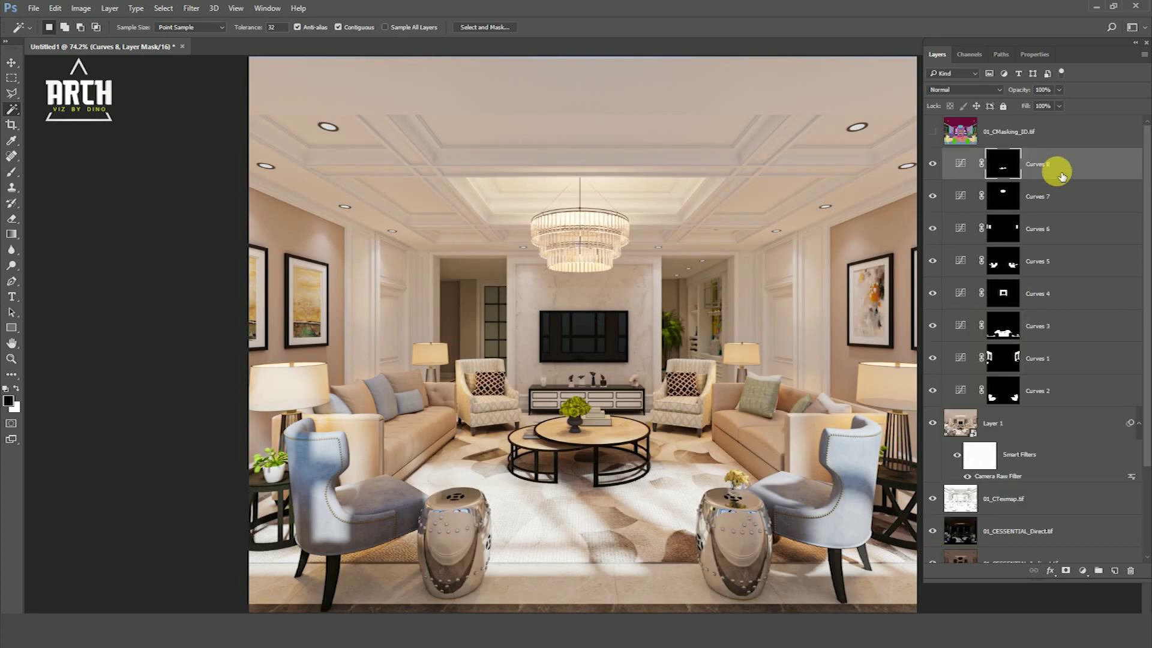
{"action": "left_click", "coordinate": [1008, 131]}
{"action": "left_click", "coordinate": [932, 132]}
{"action": "left_click", "coordinate": [686, 96]}
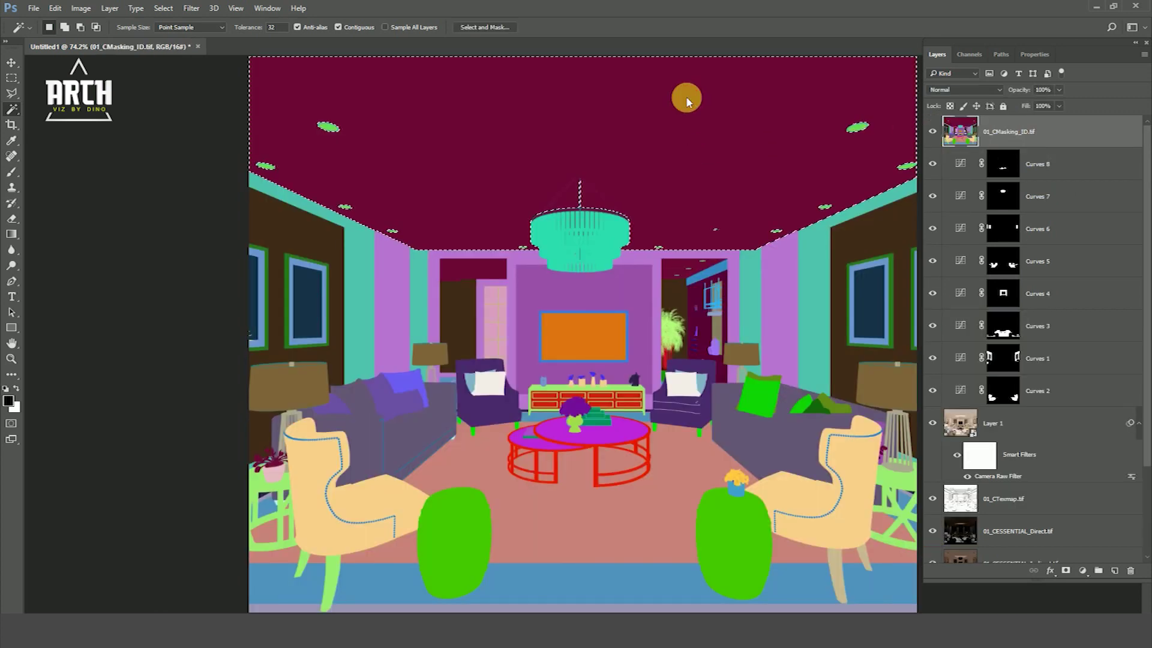
{"action": "left_click", "coordinate": [1072, 173]}
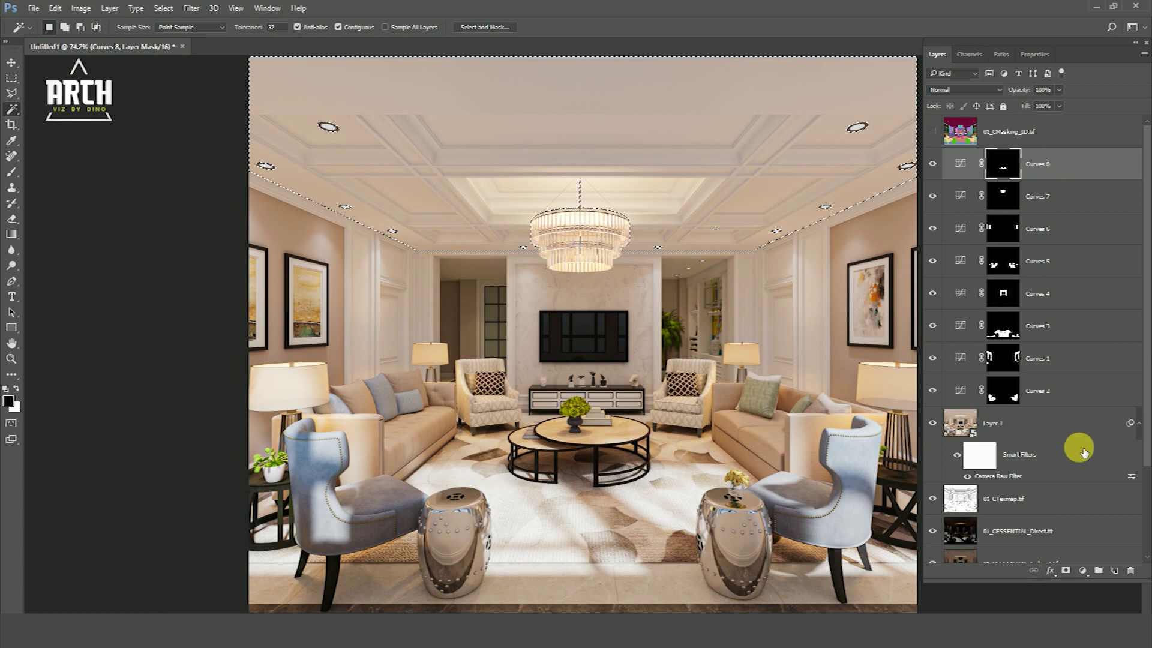
Add Curves 9 for the ceiling, trying Auto, then reshaping it into a gentle S-curve.
{"action": "left_click", "coordinate": [1082, 570]}
{"action": "left_click", "coordinate": [1068, 383]}
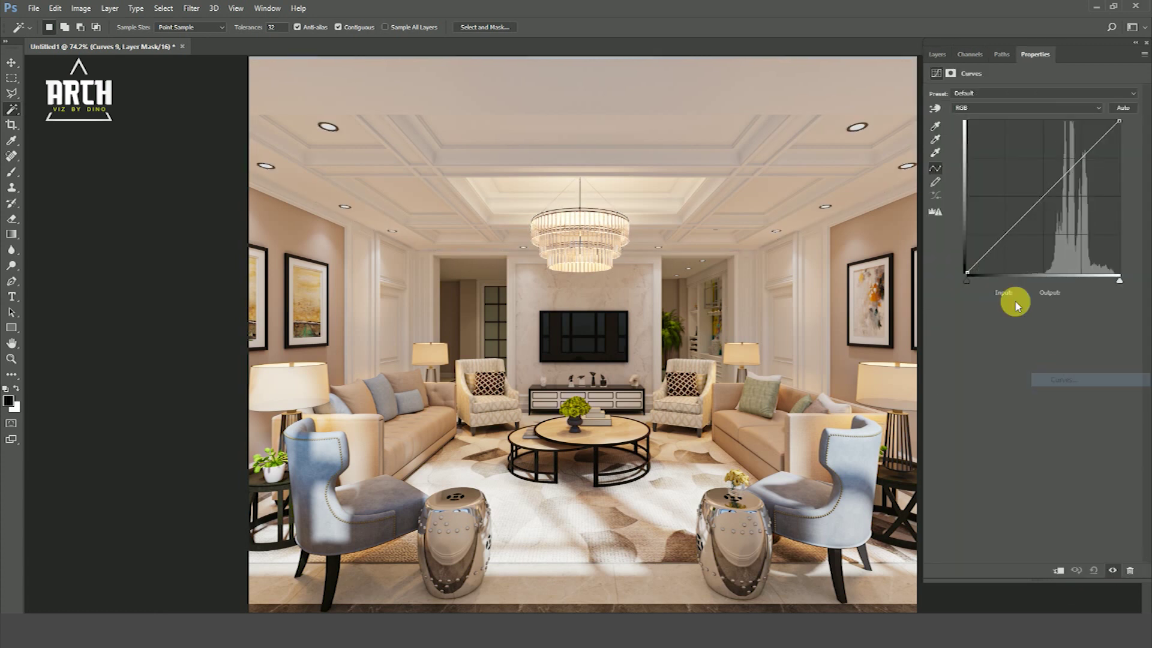
{"action": "left_click_drag", "start_coordinate": [1012, 227], "coordinate": [1018, 235]}
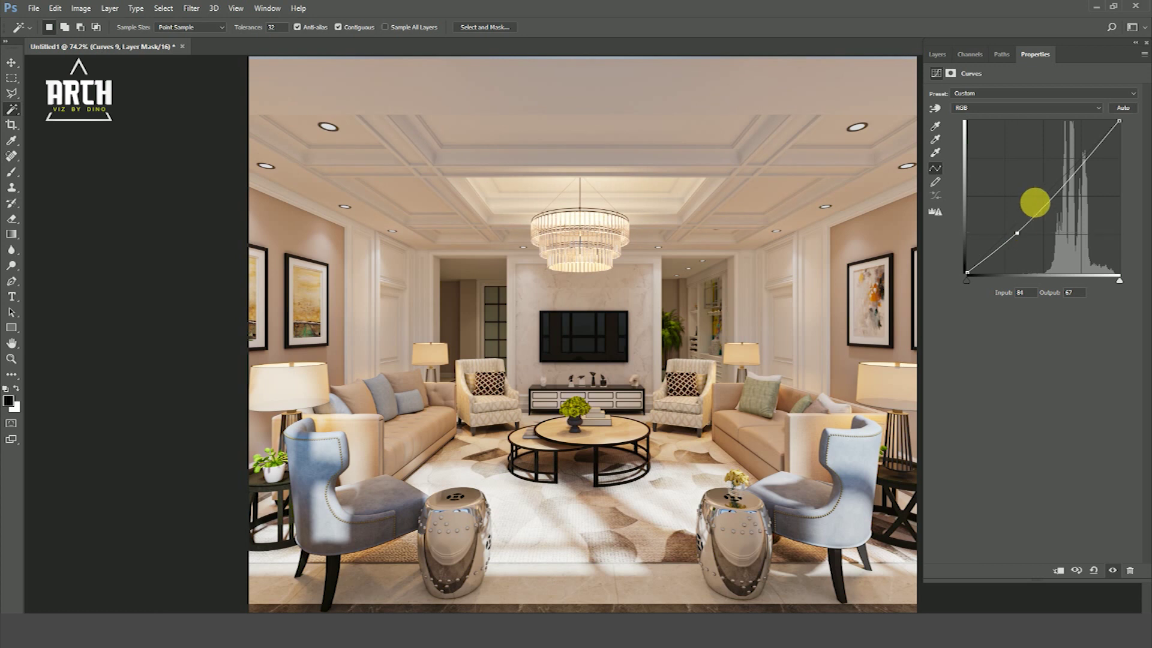
{"action": "left_click", "coordinate": [1121, 109]}
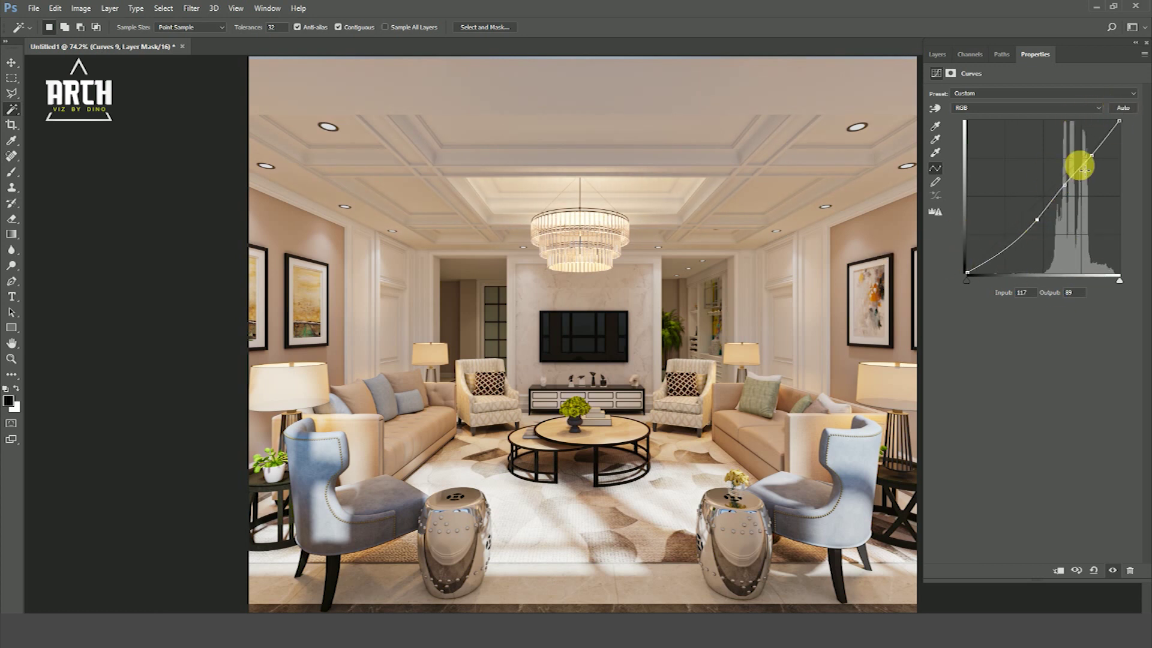
{"action": "left_click_drag", "start_coordinate": [1091, 157], "coordinate": [1091, 151]}
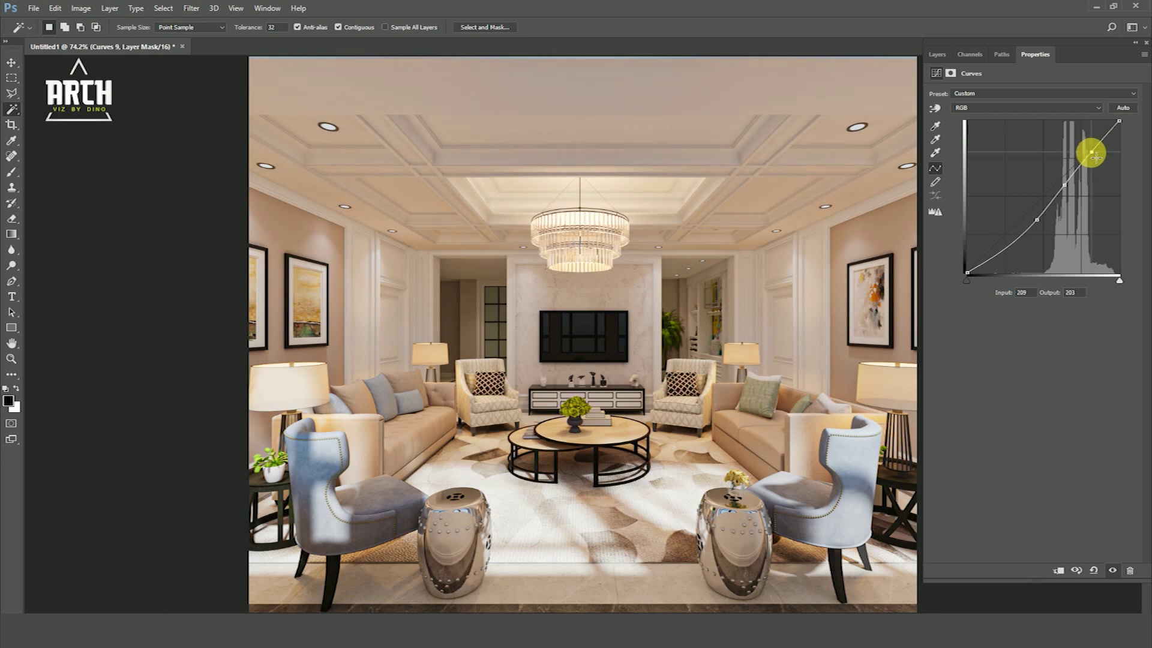
{"action": "mouse_move", "coordinate": [1036, 220]}
{"action": "left_mouse_down"}
{"action": "mouse_move", "coordinate": [1090, 152]}
{"action": "mouse_move", "coordinate": [978, 175]}
{"action": "mouse_move", "coordinate": [933, 321]}
{"action": "left_mouse_up"}
{"action": "left_click", "coordinate": [1025, 219]}
{"action": "left_click_drag", "start_coordinate": [1078, 172], "coordinate": [1075, 166]}
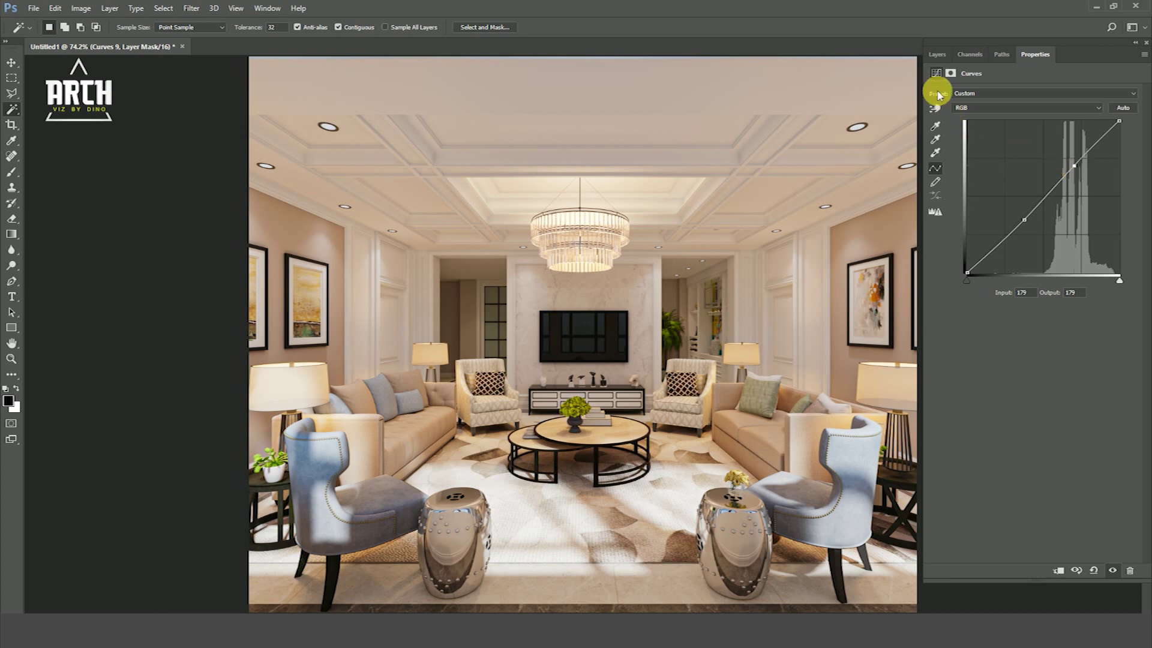
{"action": "left_click", "coordinate": [936, 54]}
{"action": "left_click", "coordinate": [932, 165]}
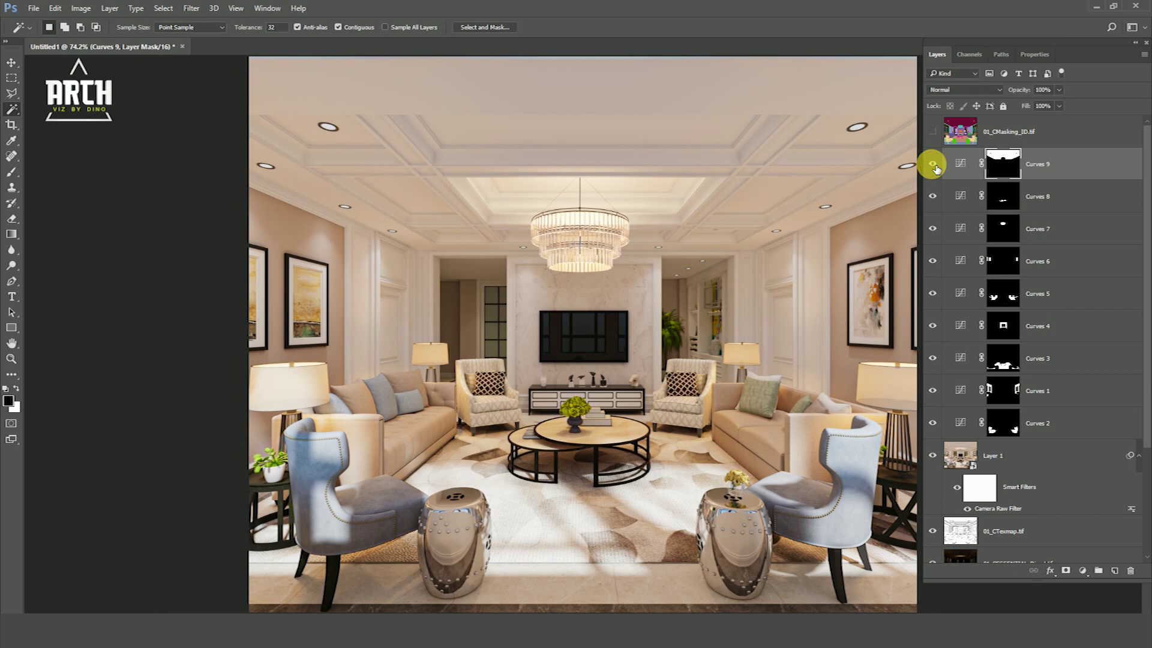
Magic-wand the right and left sofa pillows on the ID map, then hide the map.
{"action": "left_click", "coordinate": [933, 132]}
{"action": "left_click", "coordinate": [393, 407]}
{"action": "left_click", "coordinate": [333, 411], "text": "shift"}
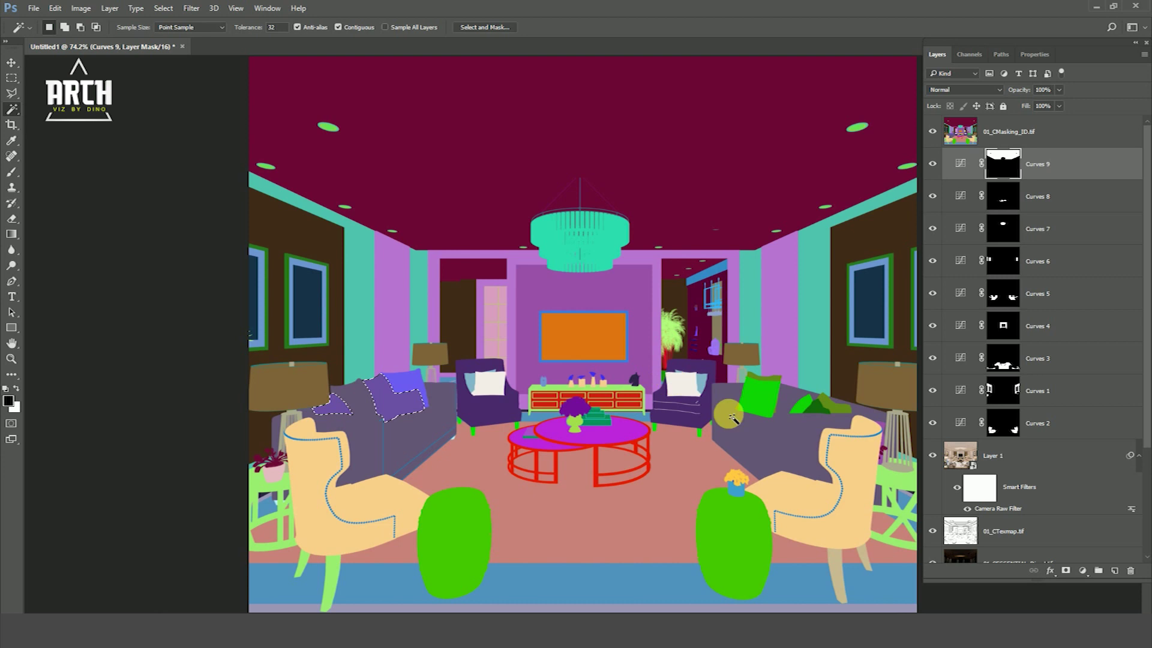
{"action": "left_click", "coordinate": [932, 132]}
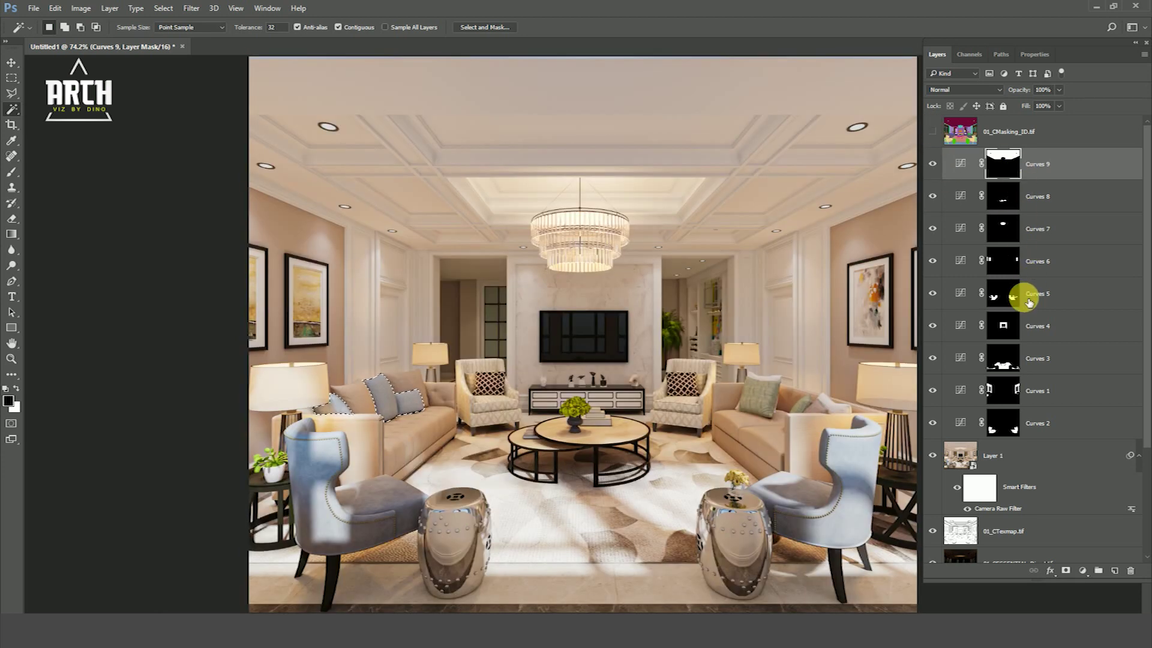
Add Curves 10 with an S-curve darkening pillow shadows and lifting highlights, then compare it on/off.
{"action": "left_click", "coordinate": [1082, 570]}
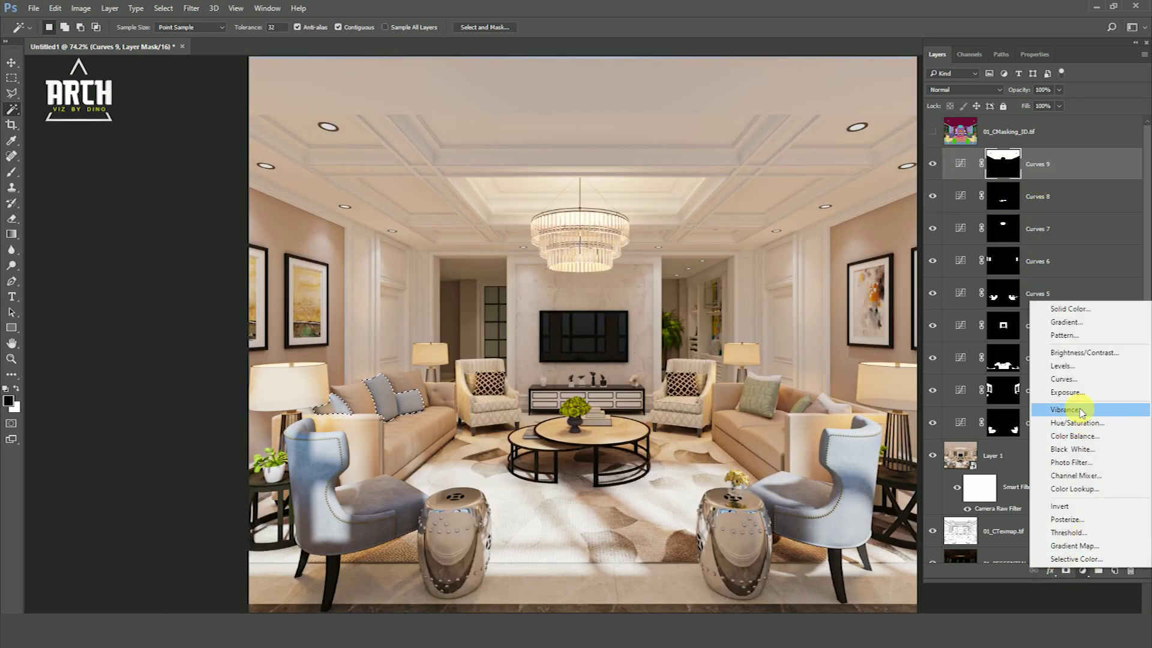
{"action": "left_click", "coordinate": [1073, 381]}
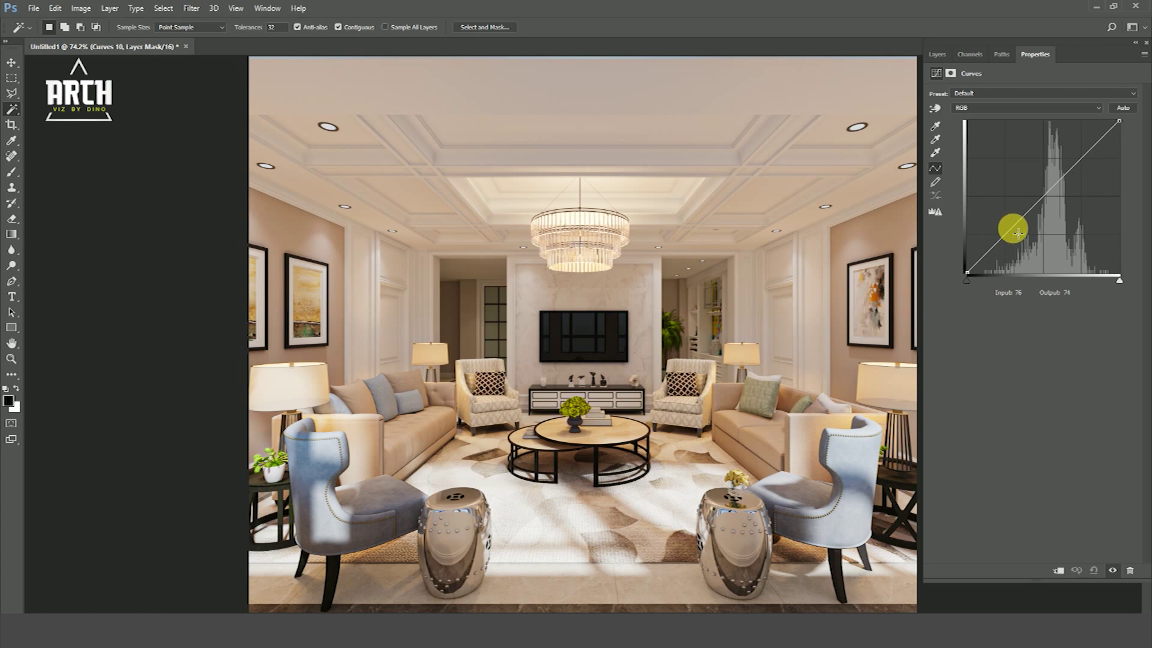
{"action": "left_click_drag", "start_coordinate": [1012, 233], "coordinate": [1020, 237]}
{"action": "left_click_drag", "start_coordinate": [1086, 160], "coordinate": [1082, 157]}
{"action": "left_click", "coordinate": [937, 54]}
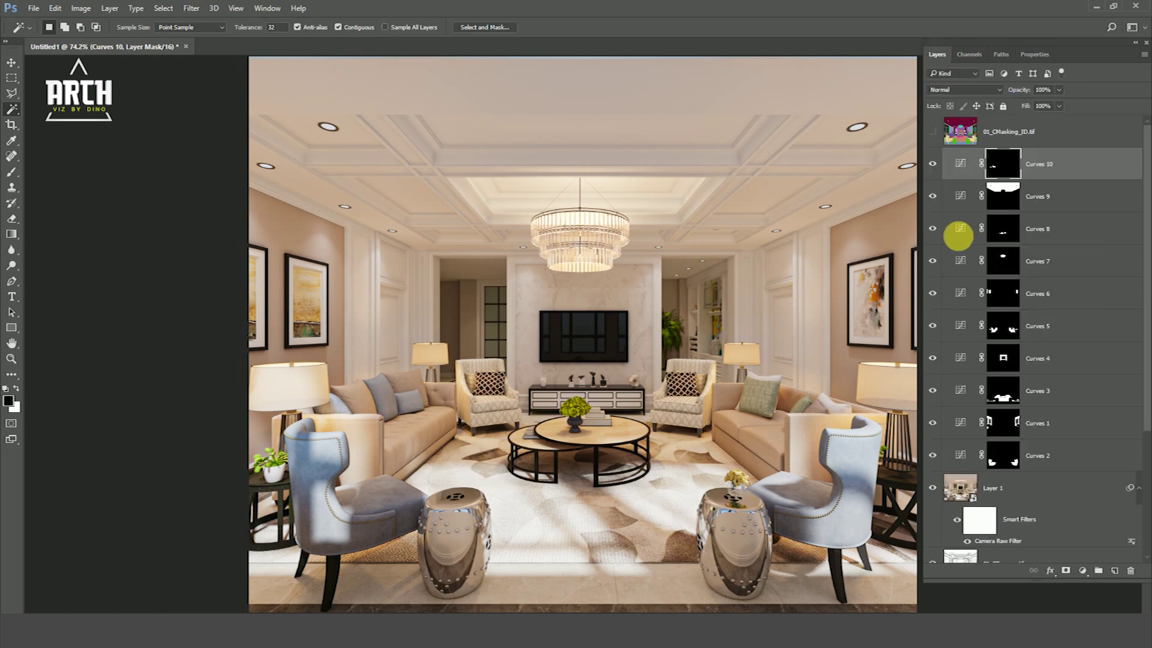
{"action": "left_click", "coordinate": [934, 165]}
{"action": "left_click", "coordinate": [933, 164]}
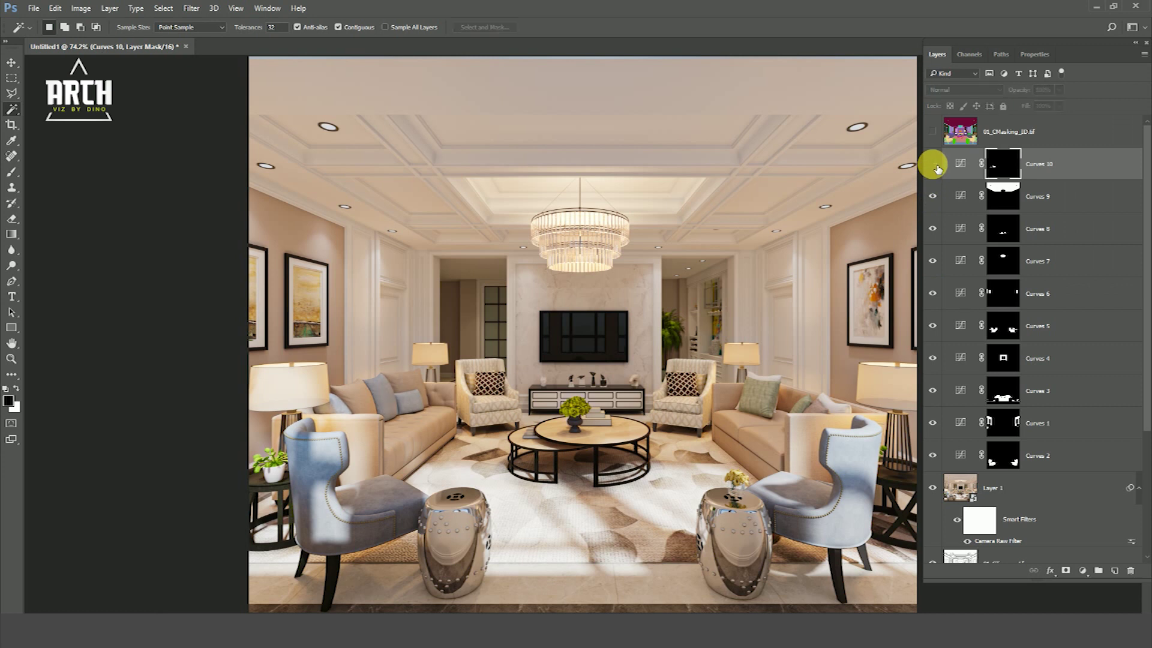
Compare the pillows with and without Curves 10, and flip the ID map on and off.
{"action": "left_click", "coordinate": [933, 164]}
{"action": "left_click", "coordinate": [933, 164]}
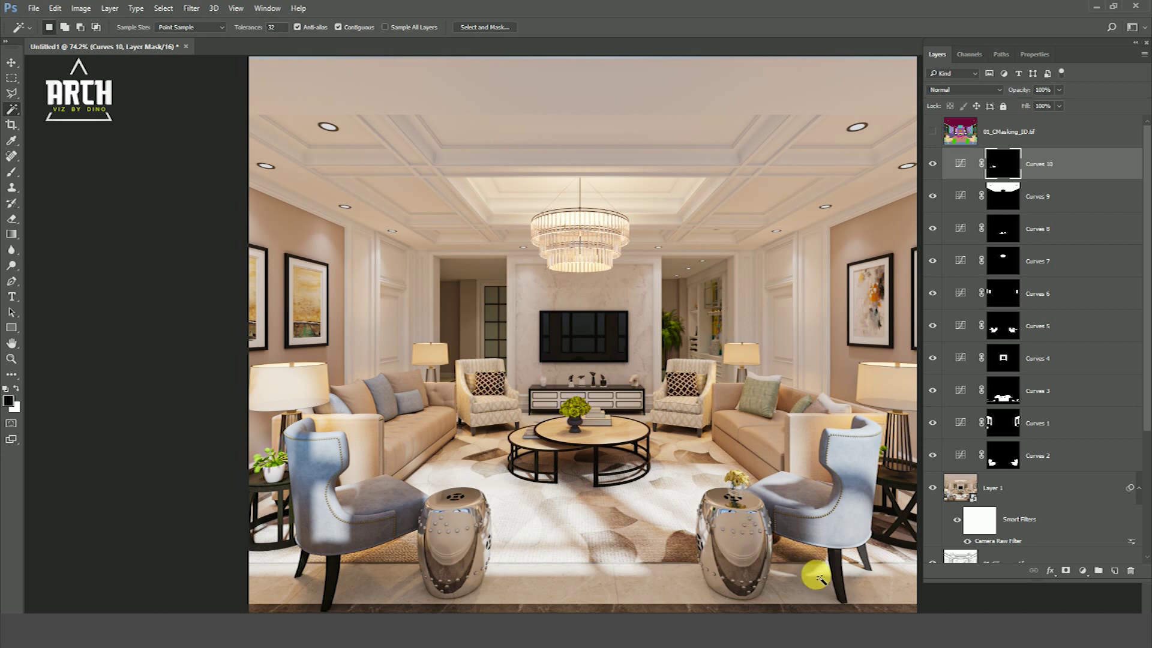
{"action": "left_click", "coordinate": [938, 167]}
{"action": "left_click", "coordinate": [939, 167]}
{"action": "left_click", "coordinate": [939, 166]}
{"action": "left_click", "coordinate": [933, 132]}
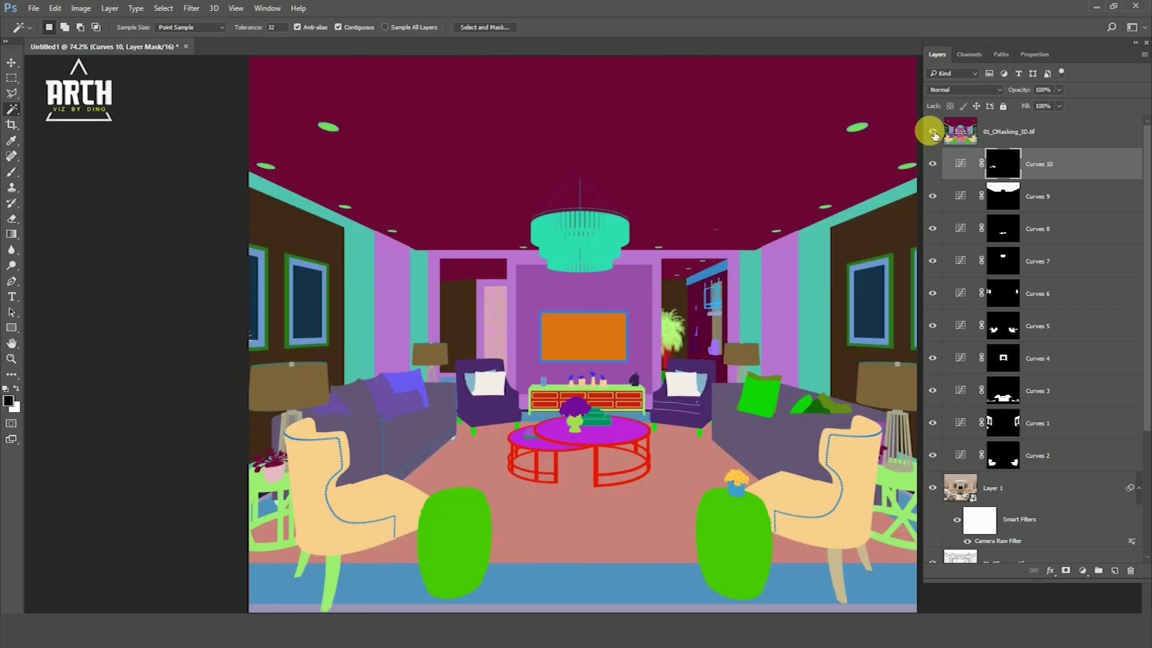
{"action": "left_click", "coordinate": [934, 133]}
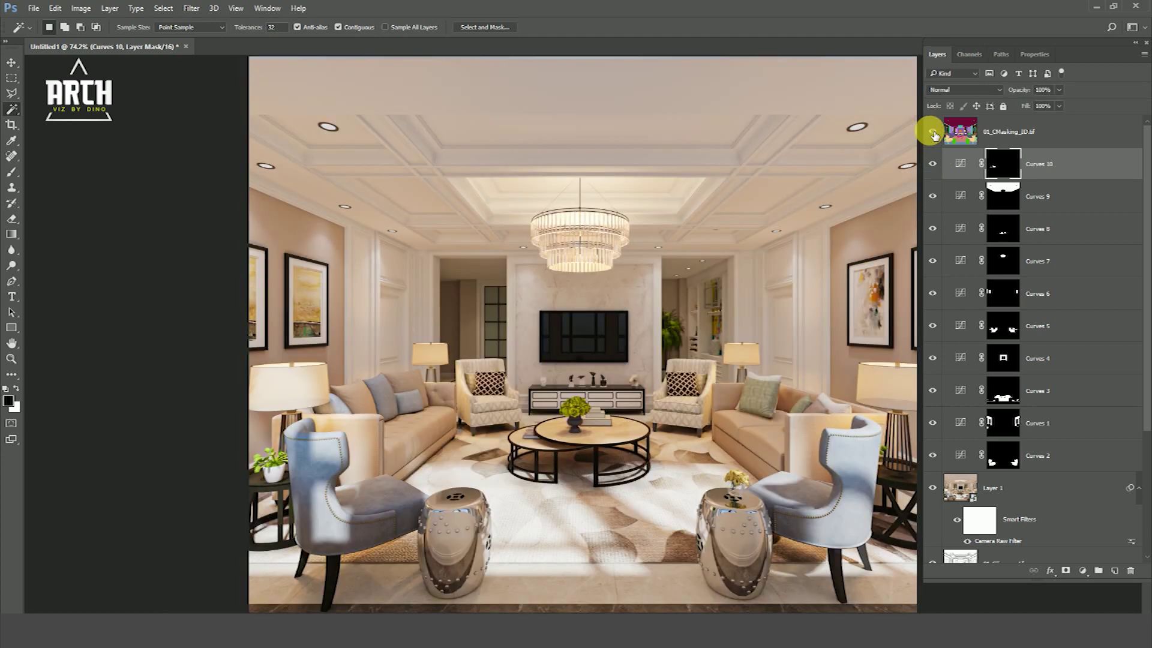
{"action": "left_click", "coordinate": [933, 133]}
{"action": "left_click", "coordinate": [933, 134]}
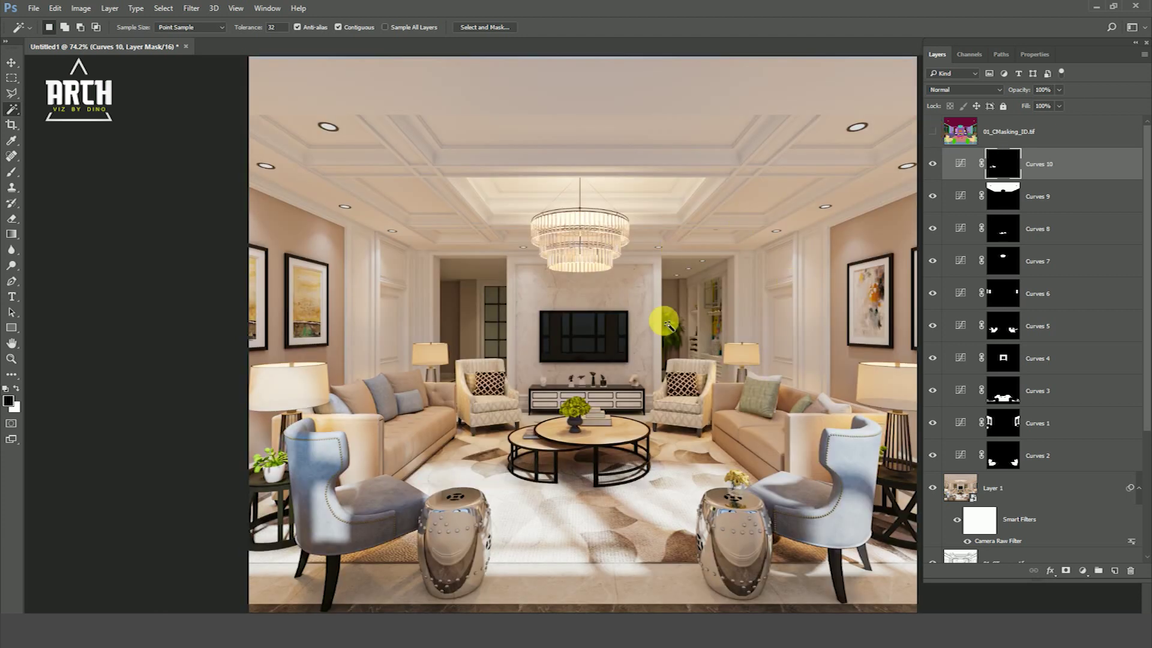
Magic-wand the two dark doorway regions on the ID map, then hide the map.
{"action": "left_click", "coordinate": [932, 132]}
{"action": "left_click", "coordinate": [466, 315]}
{"action": "left_click", "coordinate": [669, 315], "text": "shift"}
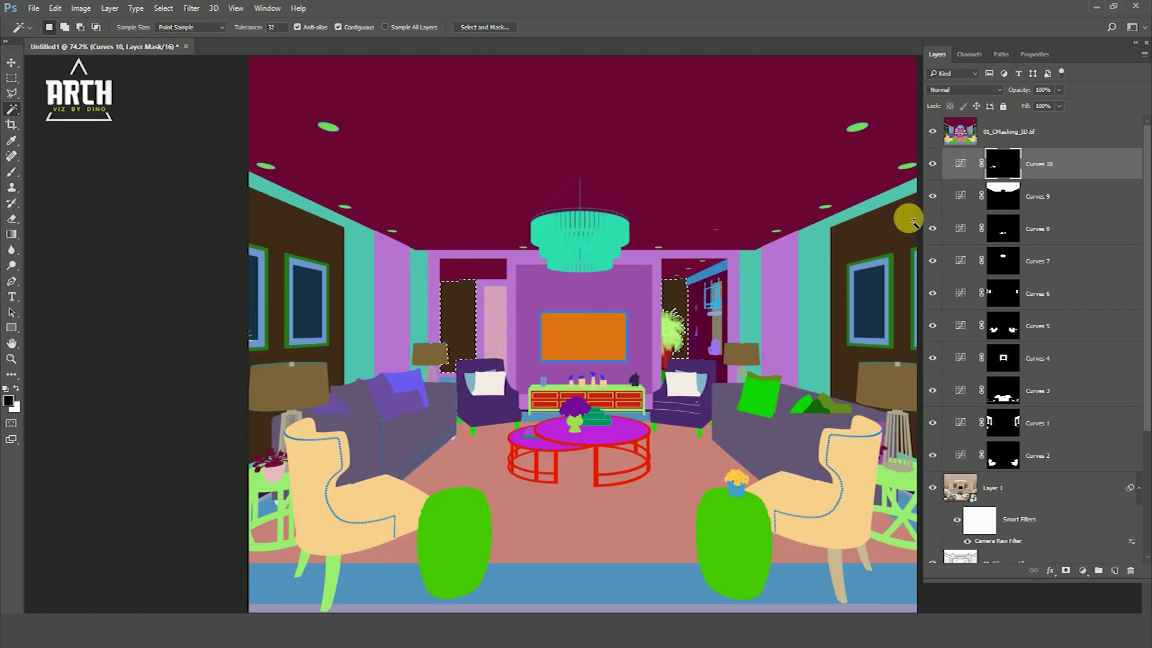
{"action": "left_click", "coordinate": [932, 131]}
Add Curves 11 raising the curve to brighten the doorways, and compare it on/off.
{"action": "left_click", "coordinate": [1082, 571]}
{"action": "left_click", "coordinate": [1062, 378]}
{"action": "left_click_drag", "start_coordinate": [1067, 172], "coordinate": [1065, 157]}
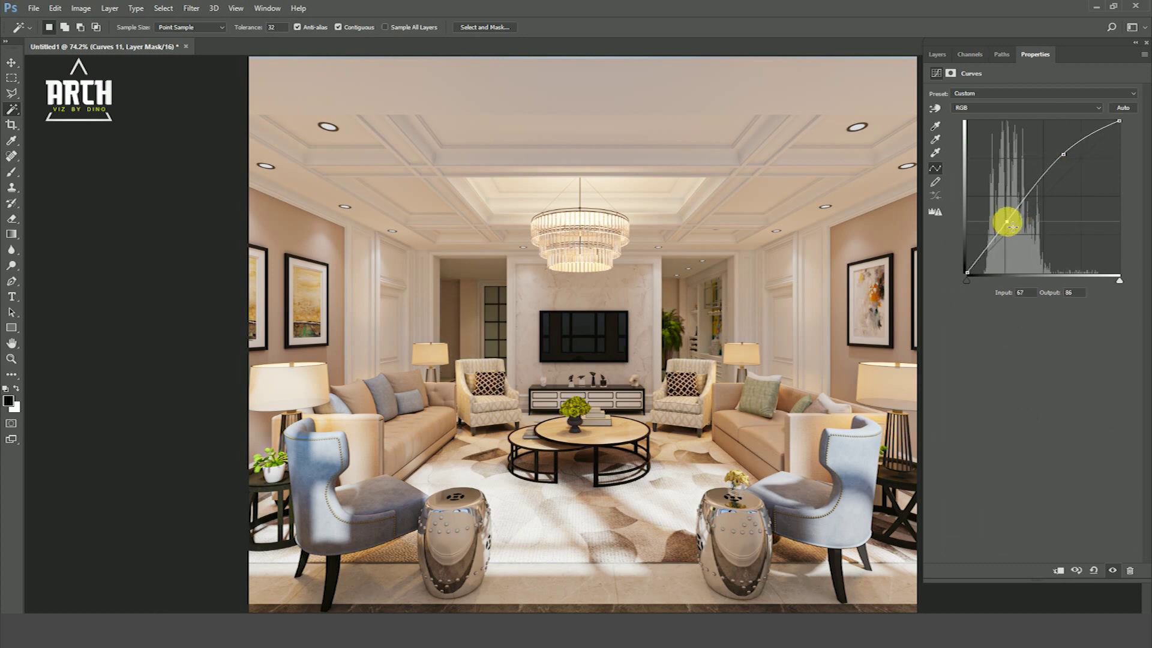
{"action": "left_click", "coordinate": [937, 54]}
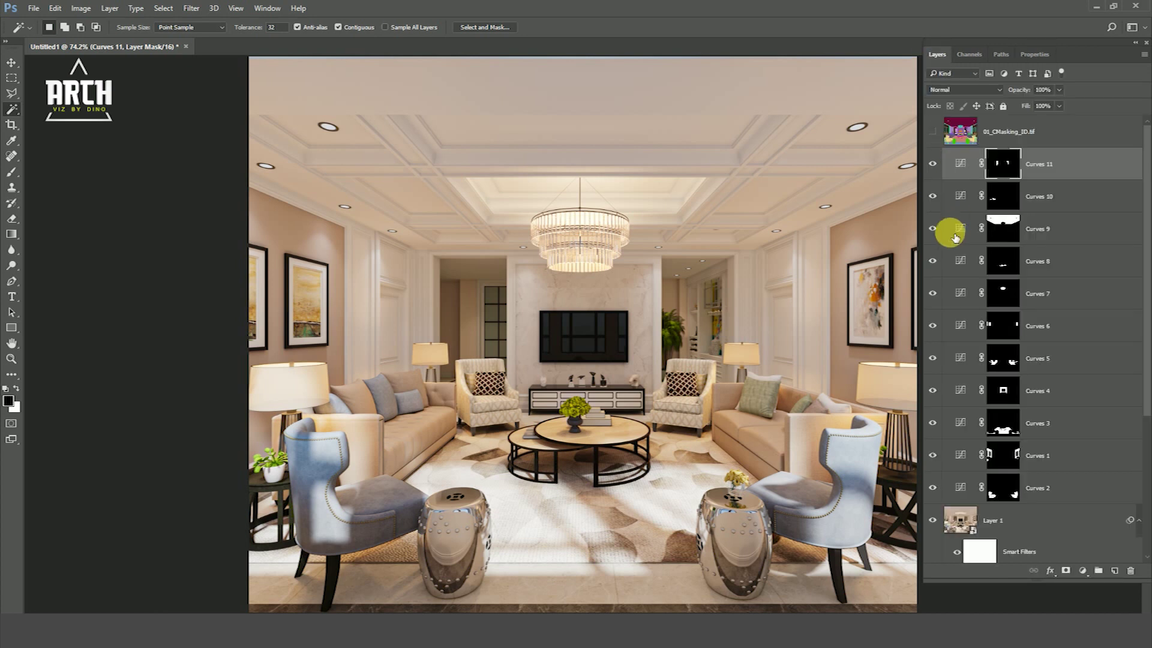
{"action": "left_click", "coordinate": [933, 165]}
{"action": "left_click", "coordinate": [934, 165]}
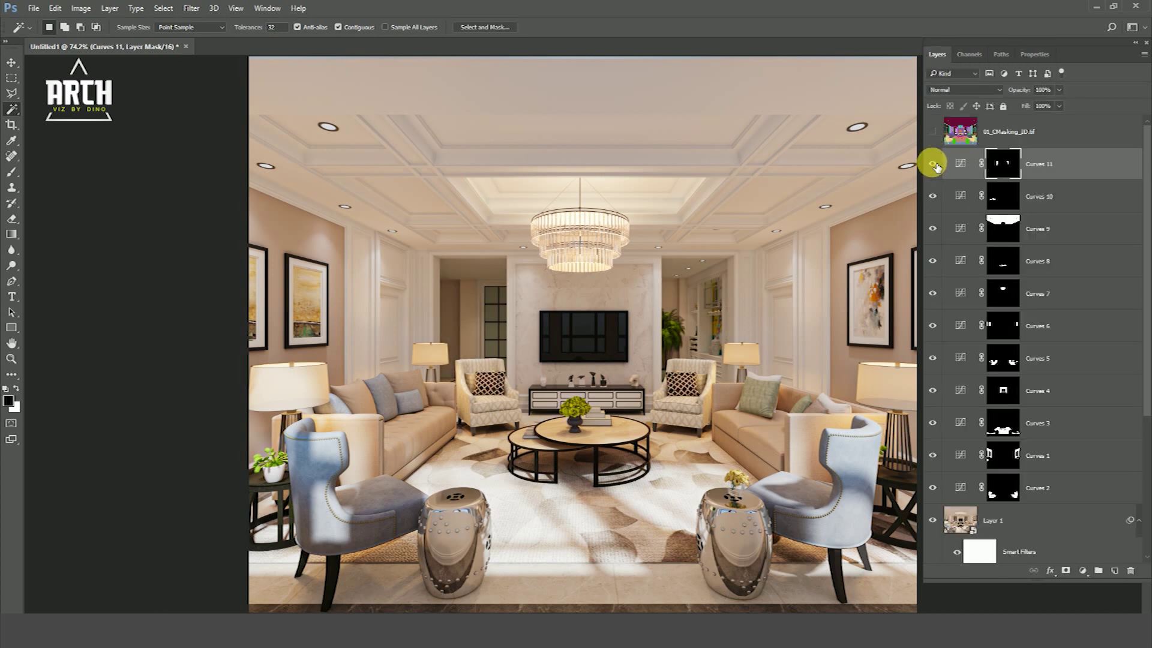
{"action": "left_click", "coordinate": [12, 62]}
{"action": "scroll", "coordinate": [966, 532], "scroll_direction": "down", "scroll_amount": 2}
{"action": "scroll", "coordinate": [1000, 539], "scroll_direction": "down", "scroll_amount": 4}
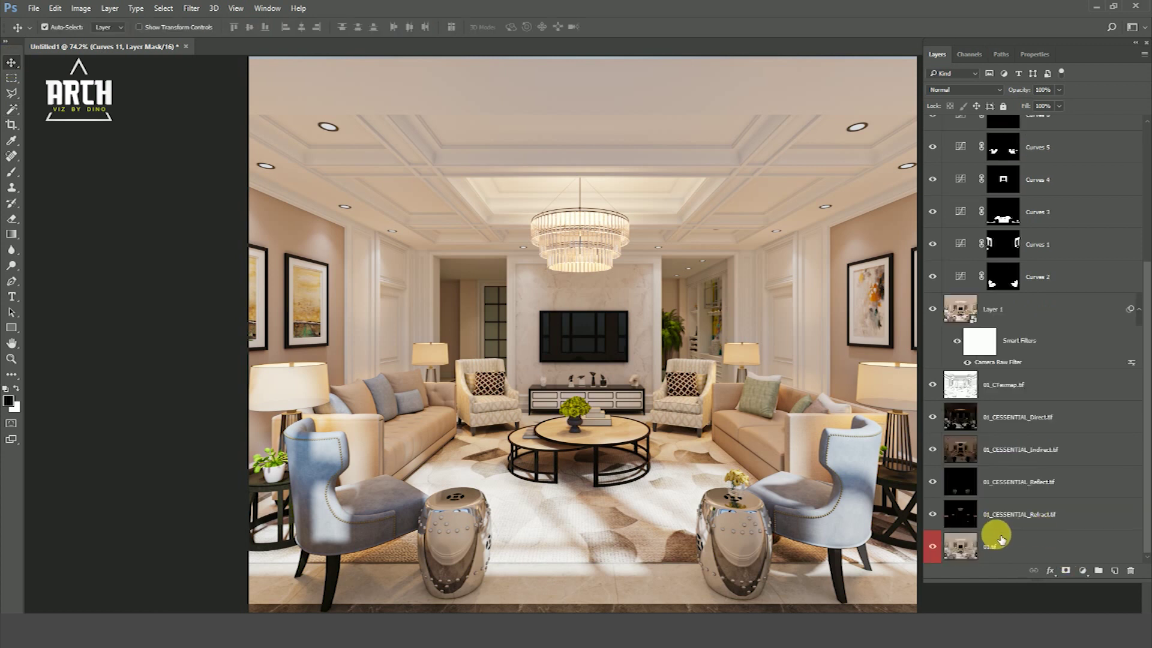
{"action": "left_click", "coordinate": [932, 547], "text": "alt"}
{"action": "left_click", "coordinate": [933, 547], "text": "alt"}
{"action": "left_click", "coordinate": [933, 547], "text": "alt"}
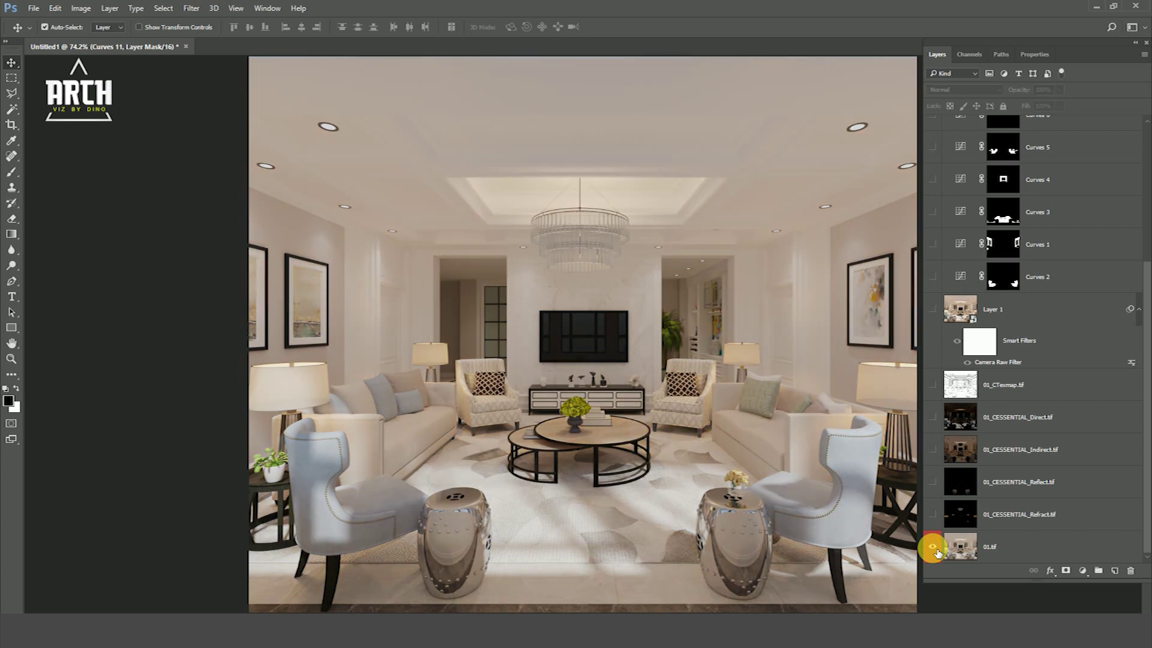
{"action": "left_click", "coordinate": [933, 547], "text": "alt"}
{"action": "left_click", "coordinate": [933, 547], "text": "alt"}
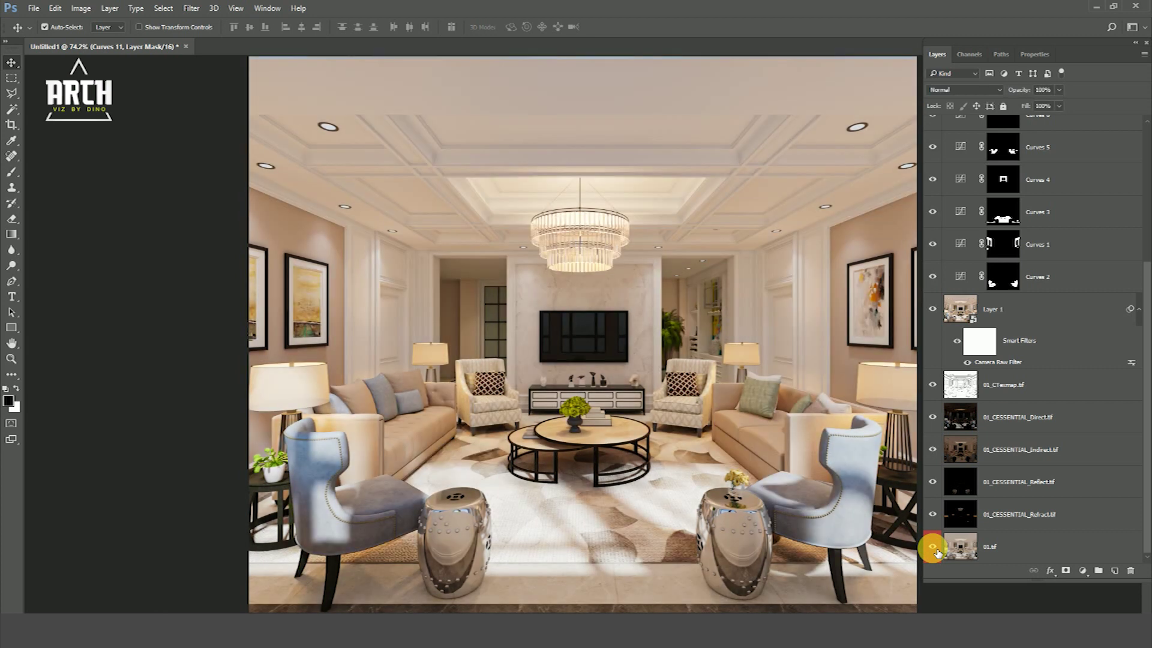
{"action": "left_click", "coordinate": [933, 547], "text": "alt"}
{"action": "scroll", "coordinate": [1028, 180], "scroll_direction": "up", "scroll_amount": 5}
{"action": "left_click", "coordinate": [958, 129]}
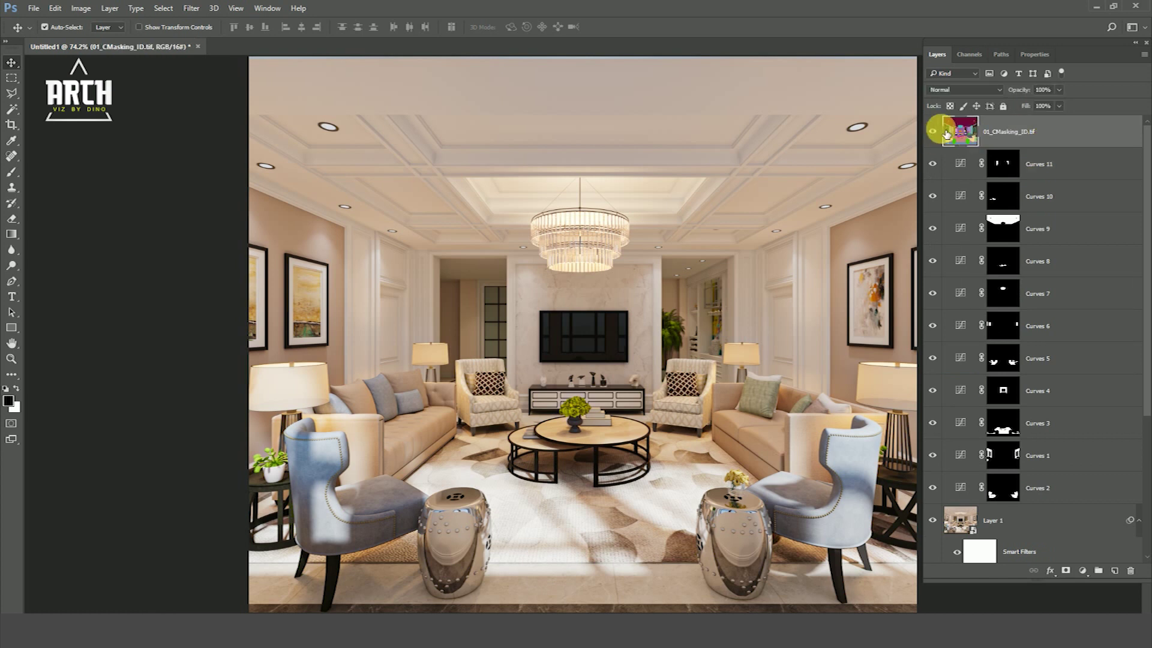
Show the colour ID map and Magic Wand-select the front-left lamp shade.
{"action": "left_click", "coordinate": [932, 131]}
{"action": "left_click", "coordinate": [377, 395]}
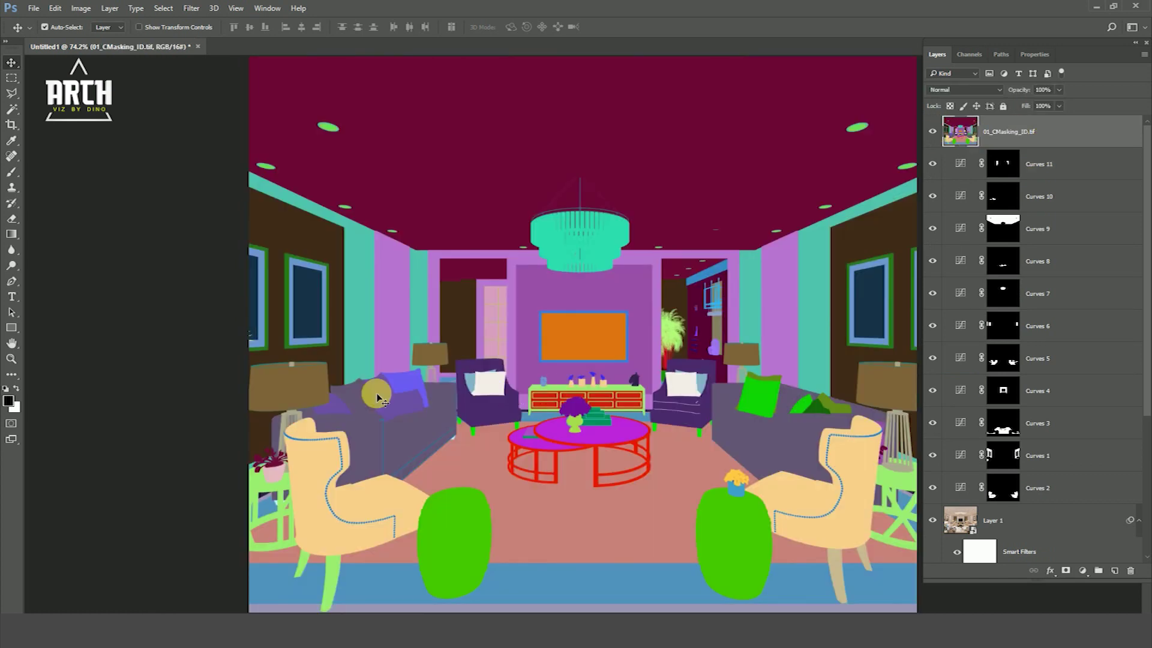
{"action": "left_click", "coordinate": [12, 109]}
{"action": "left_click", "coordinate": [275, 380]}
{"action": "key", "text": "shift"}
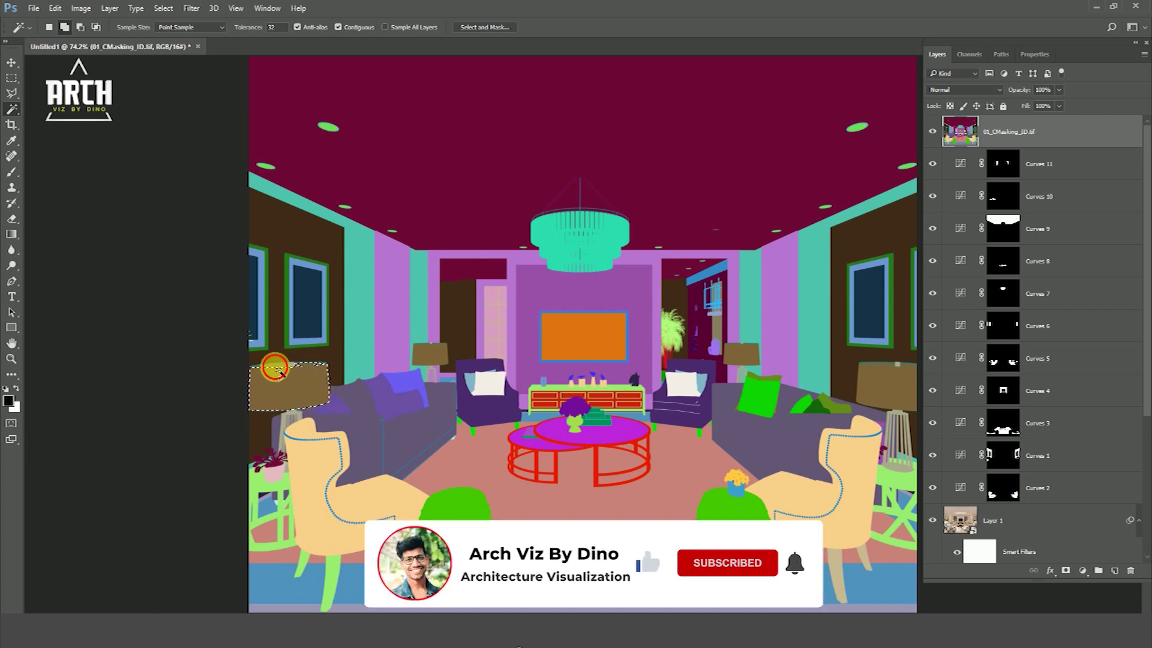
Add the back-left, back-right and front-right lamp shades to the selection, then hide the ID map.
{"action": "left_click", "coordinate": [430, 354], "text": "shift"}
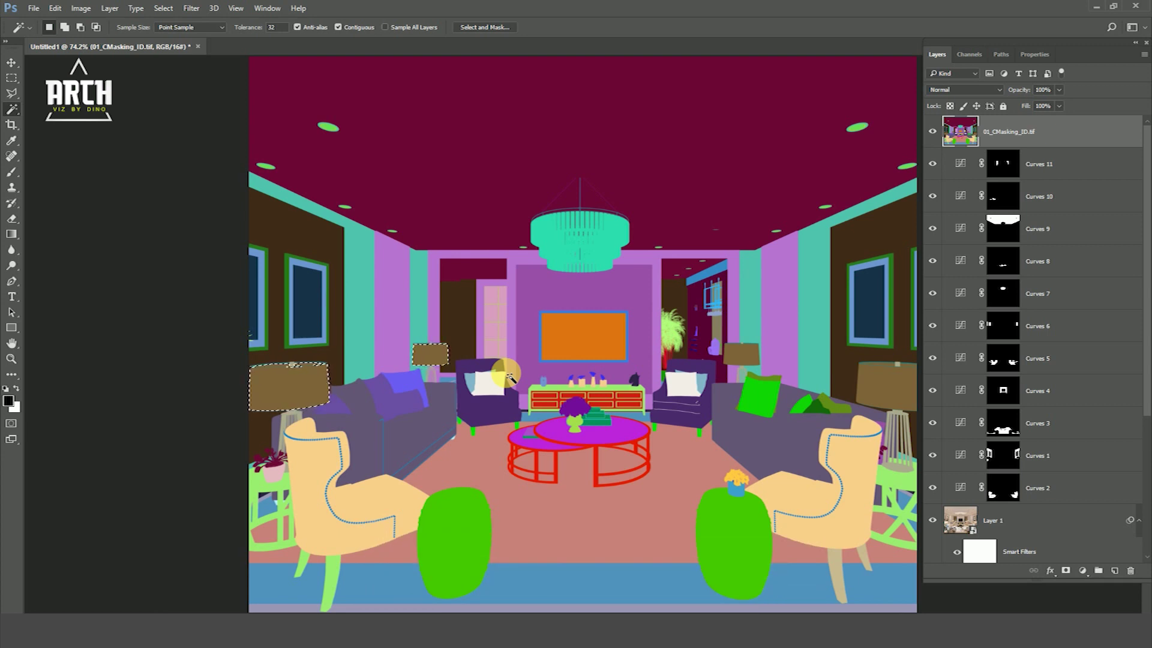
{"action": "left_click", "coordinate": [741, 351], "text": "shift"}
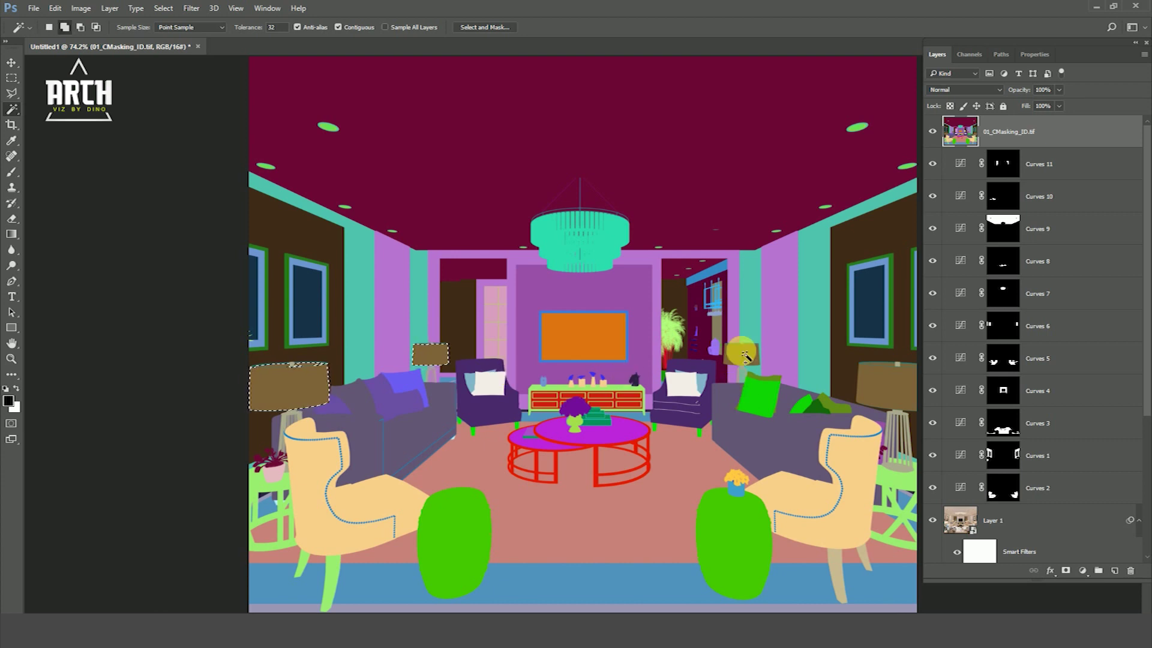
{"action": "left_click", "coordinate": [893, 389], "text": "shift"}
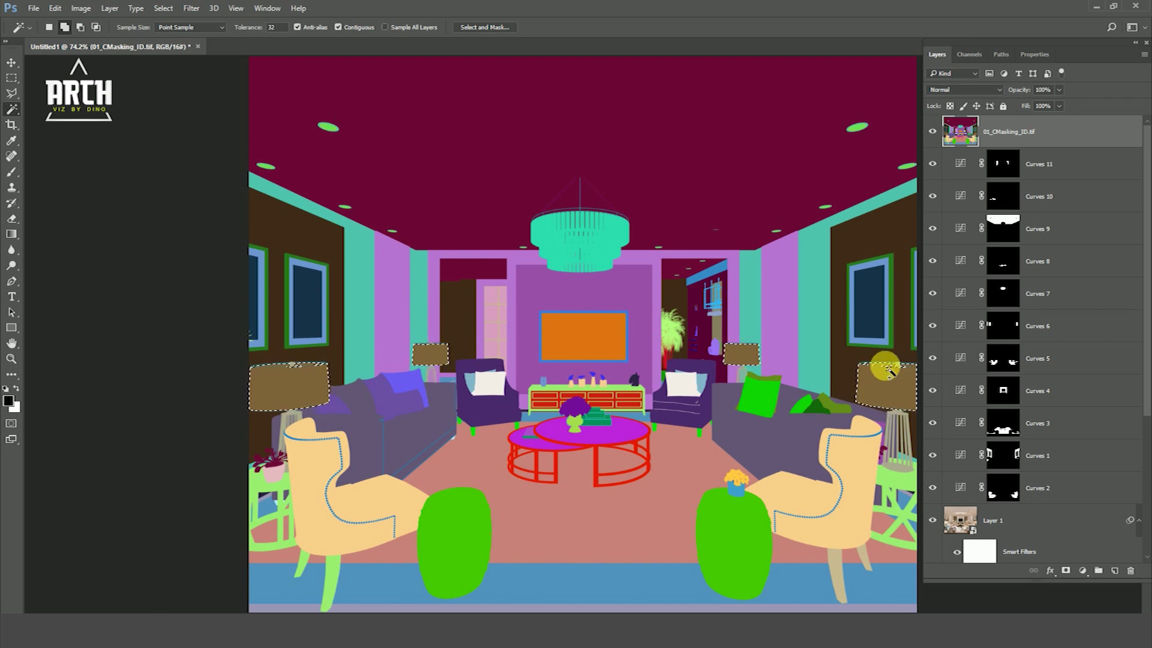
{"action": "left_click", "coordinate": [874, 367]}
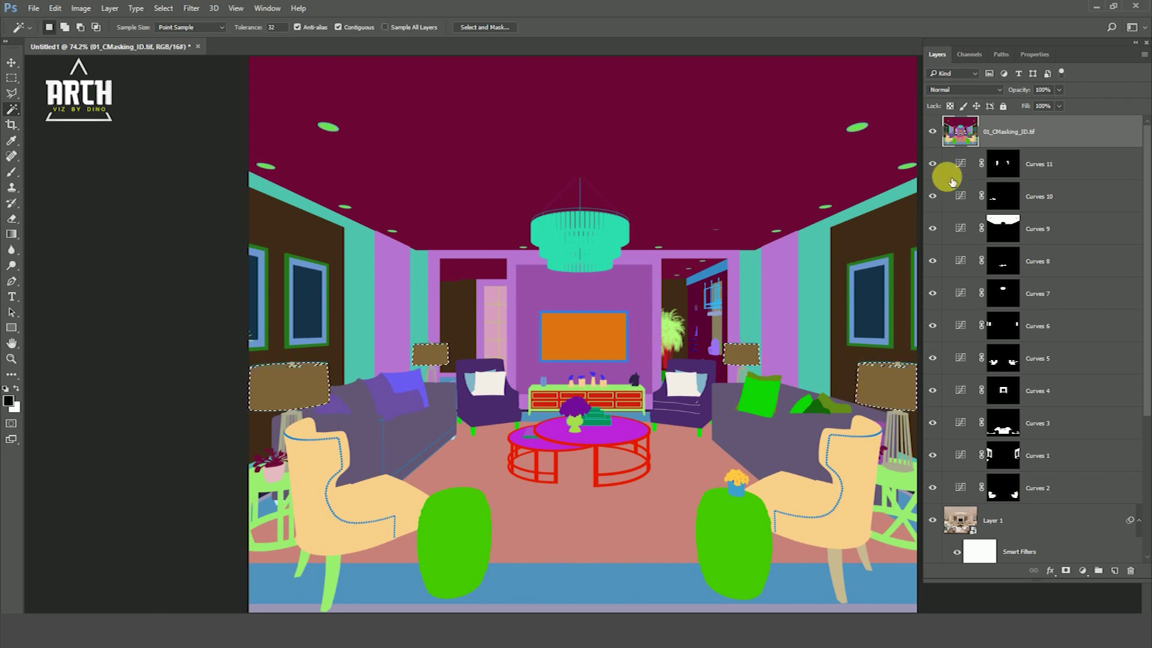
{"action": "left_click", "coordinate": [932, 131]}
{"action": "left_click", "coordinate": [1100, 168]}
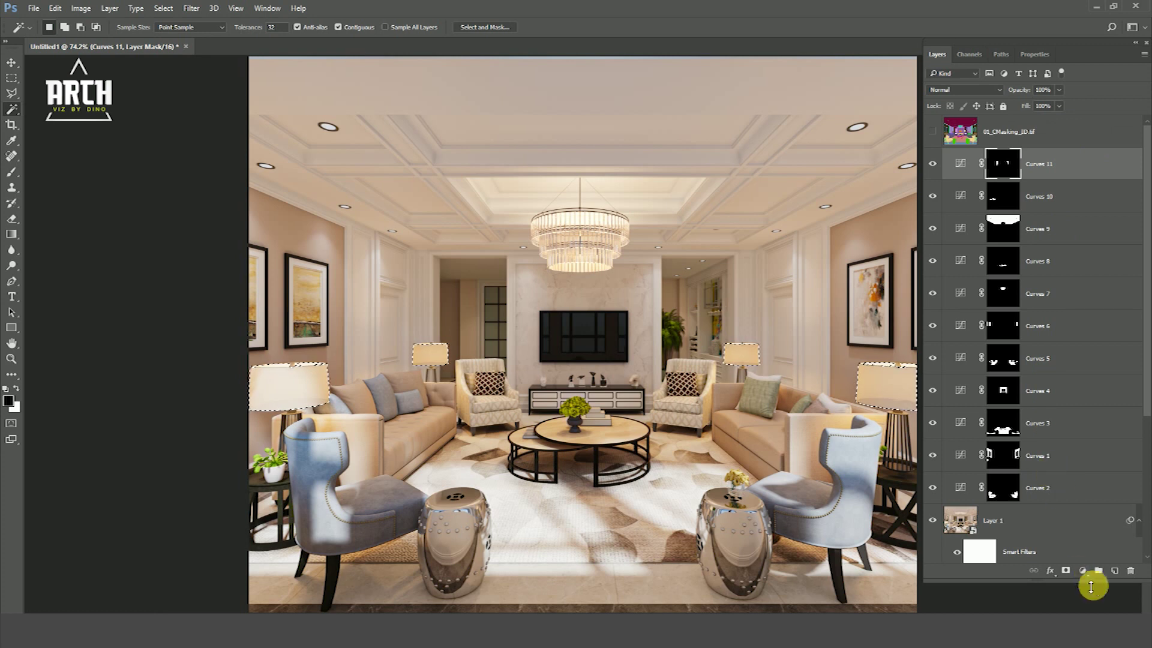
Add Curves 12 masked to the lamp shades with an S-curve, then toggle it off to compare.
{"action": "left_click", "coordinate": [1082, 570]}
{"action": "left_click", "coordinate": [1064, 379]}
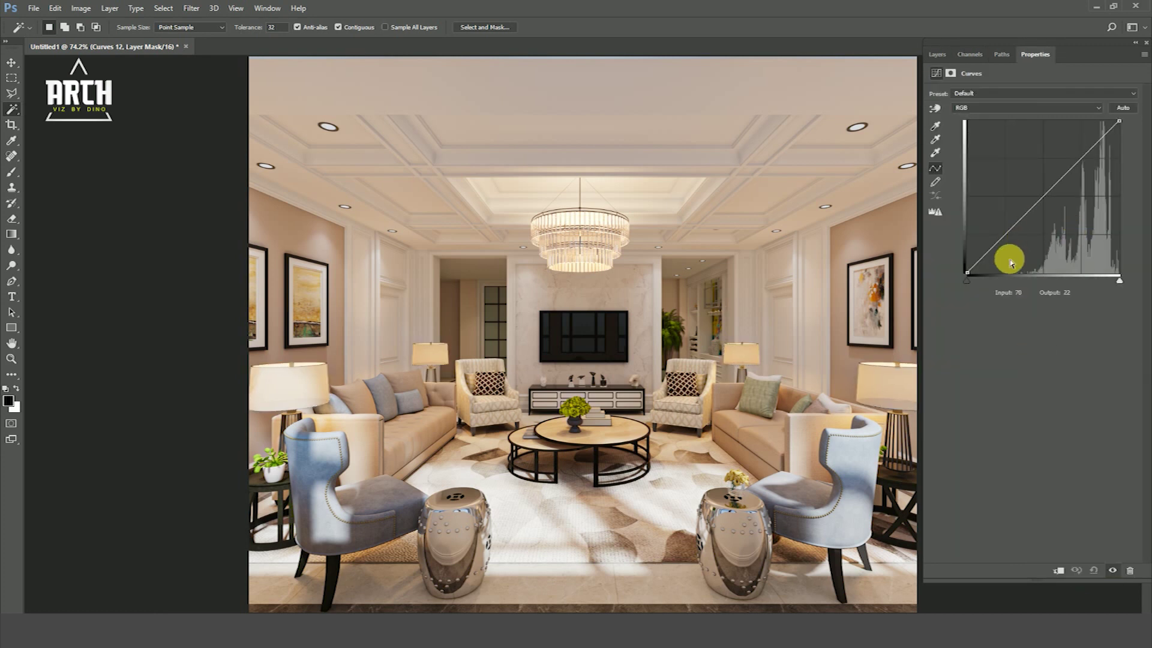
{"action": "left_click_drag", "start_coordinate": [1069, 171], "coordinate": [1061, 156]}
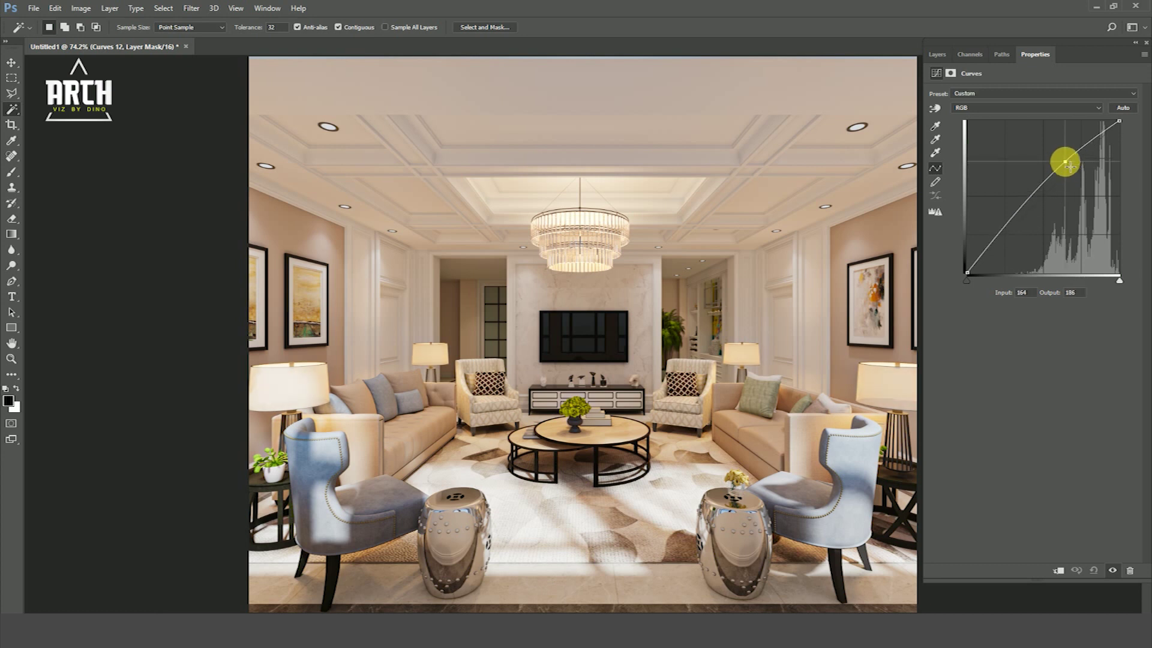
{"action": "mouse_move", "coordinate": [1003, 228]}
{"action": "left_mouse_down"}
{"action": "mouse_move", "coordinate": [1025, 264]}
{"action": "mouse_move", "coordinate": [999, 233]}
{"action": "left_mouse_up"}
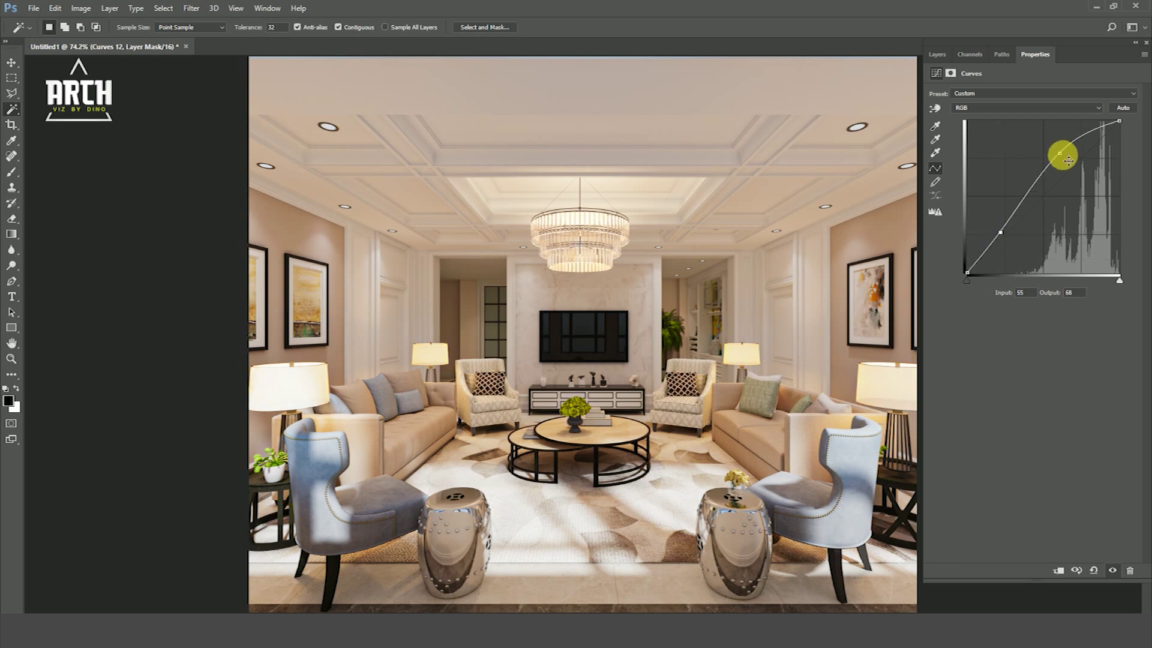
{"action": "left_click_drag", "start_coordinate": [1066, 160], "coordinate": [1071, 163]}
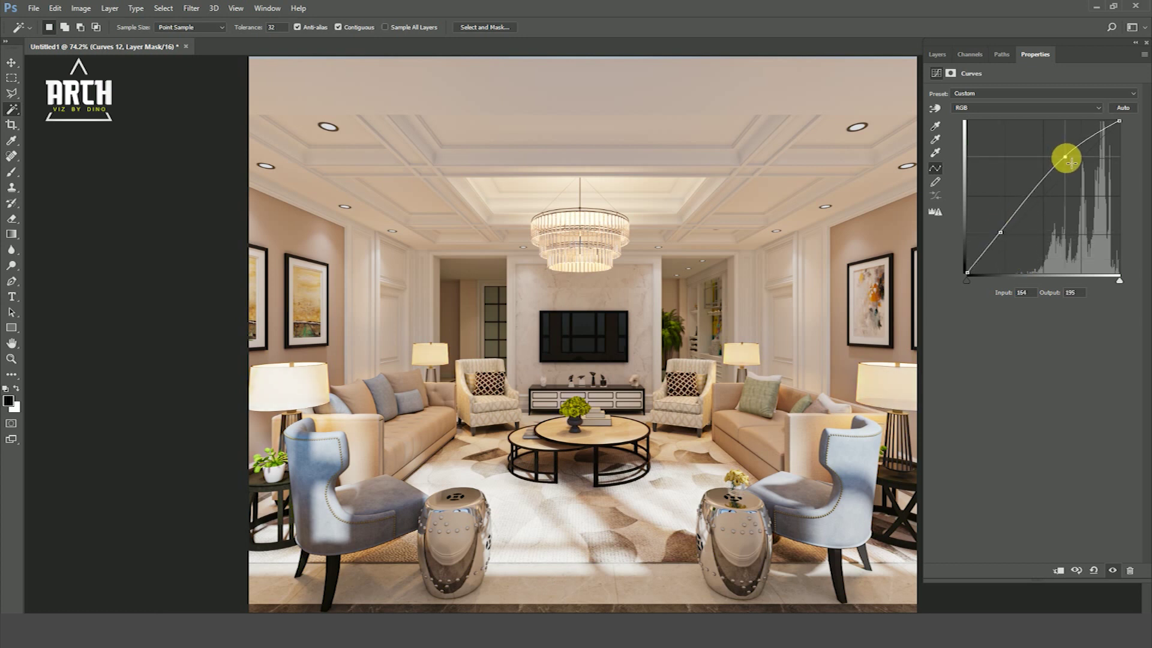
{"action": "left_click", "coordinate": [939, 56]}
{"action": "left_click", "coordinate": [934, 164]}
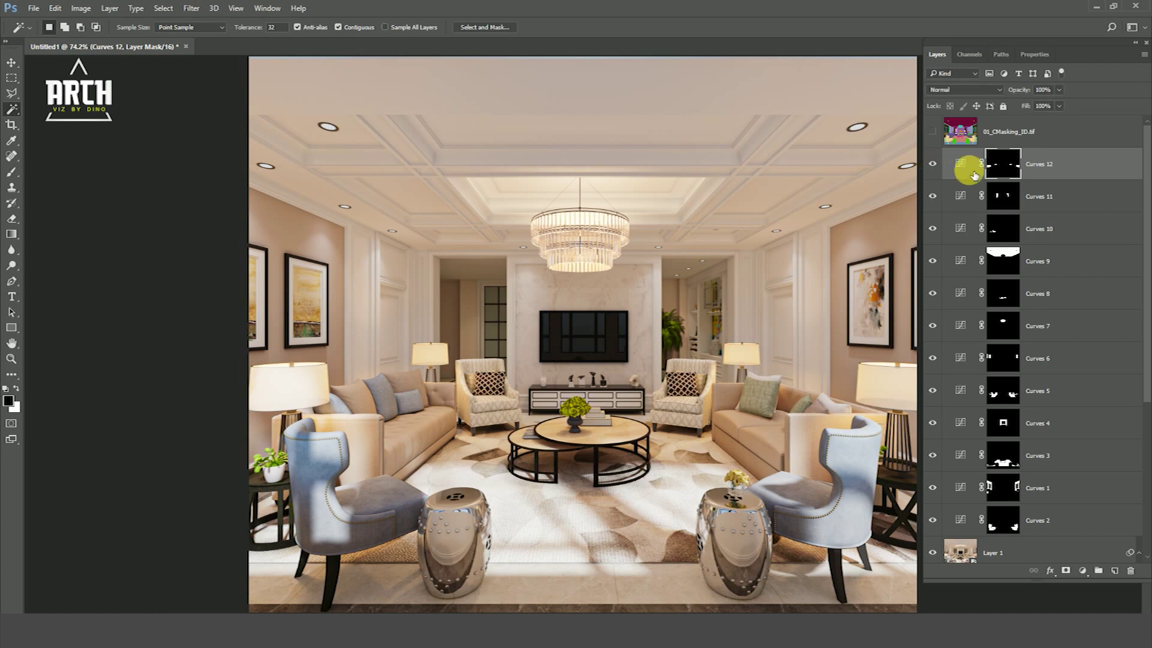
Set Curves 12 to 20% opacity and view the 01.tif base render alone for comparison.
{"action": "type", "text": "20"}
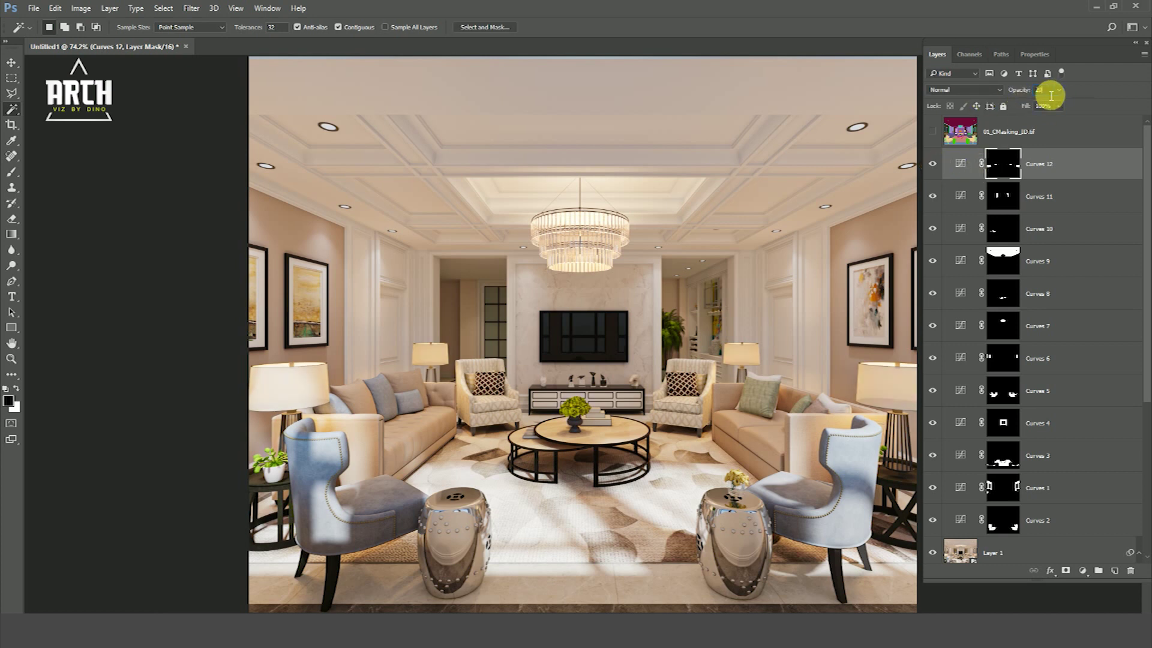
{"action": "scroll", "coordinate": [929, 546], "scroll_direction": "down", "scroll_amount": 5}
{"action": "left_click", "coordinate": [932, 546]}
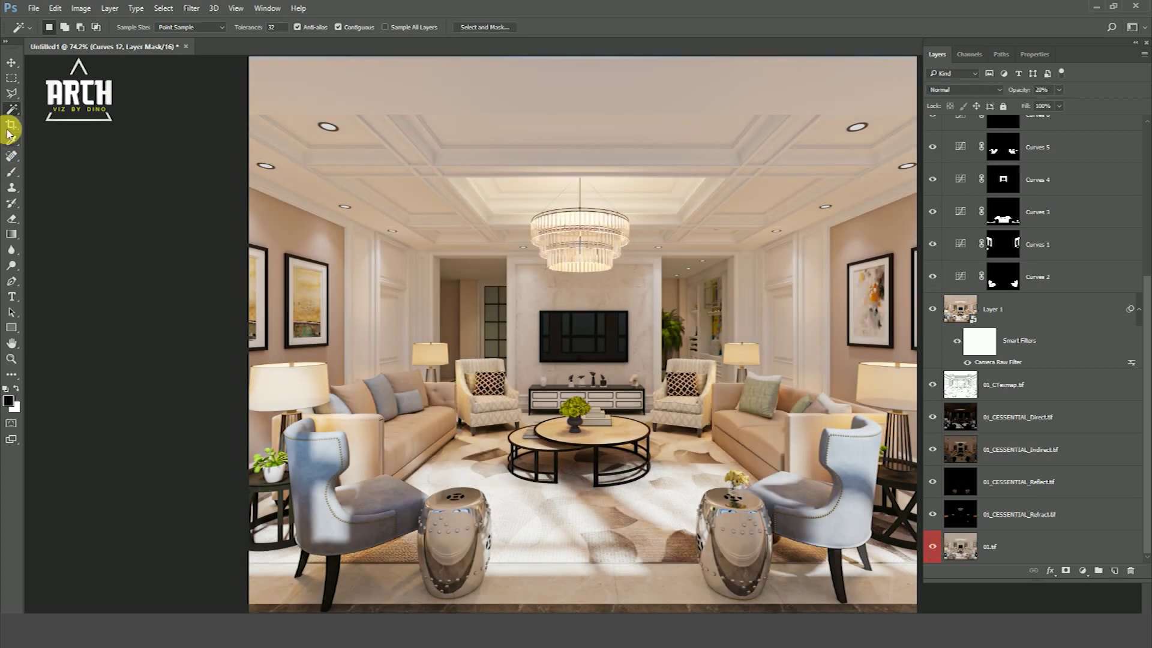
{"action": "left_click", "coordinate": [12, 62]}
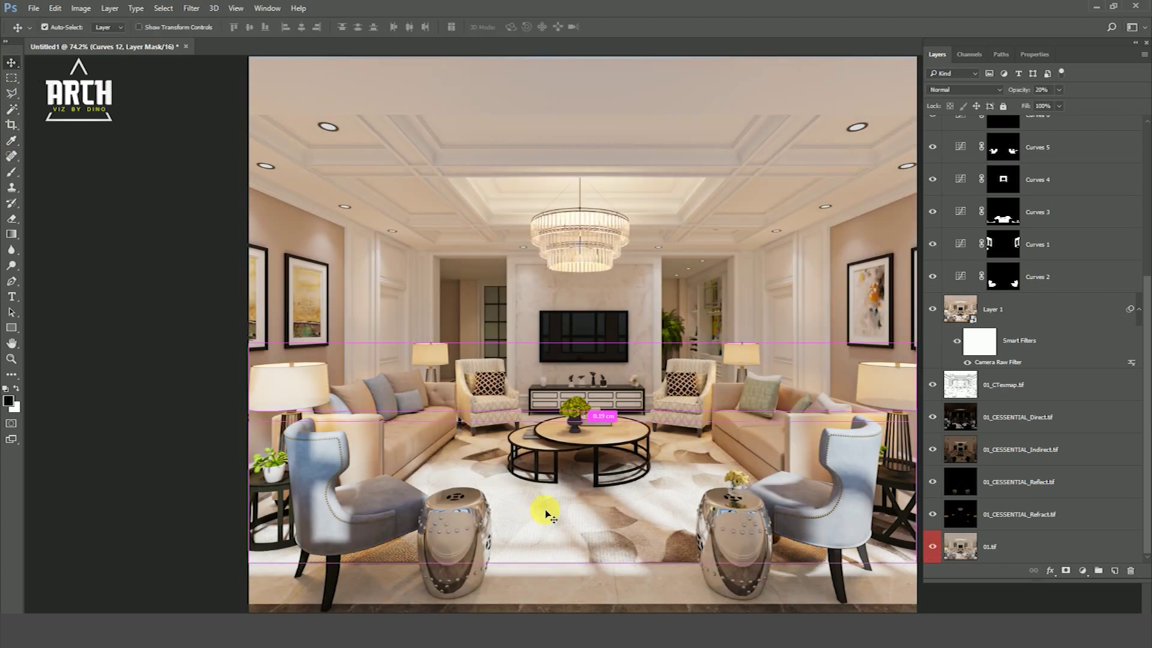
{"action": "left_click", "coordinate": [932, 546]}
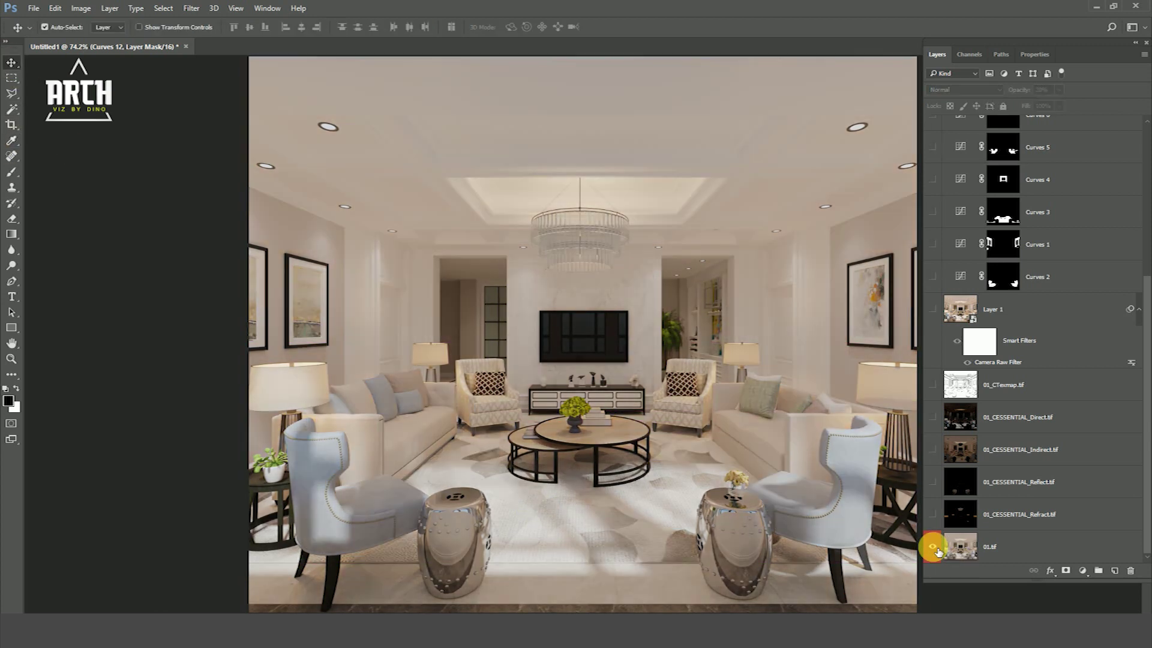